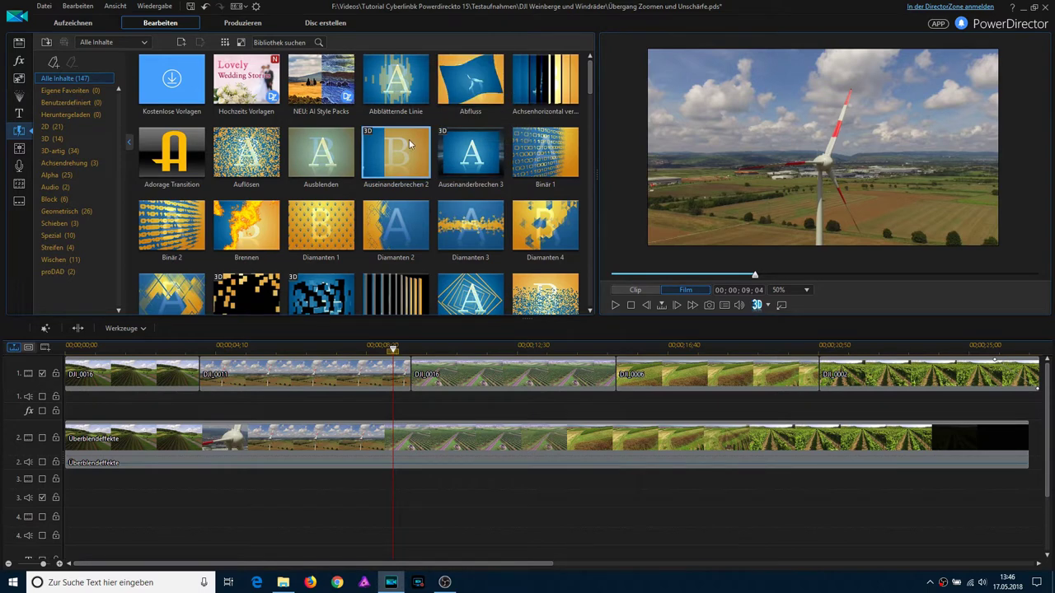
Open the free transition templates page on DirectorZone, look through the offered transitions and switch back to PowerDirector.
{"action": "left_click", "coordinate": [164, 94]}
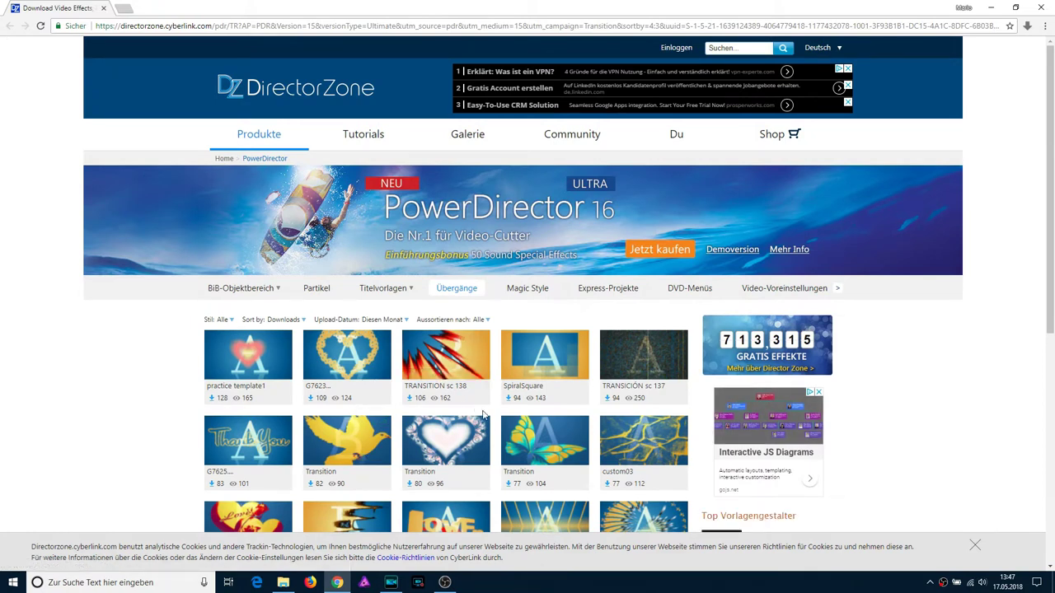
{"action": "scroll", "coordinate": [459, 445], "scroll_direction": "down", "scroll_amount": 2}
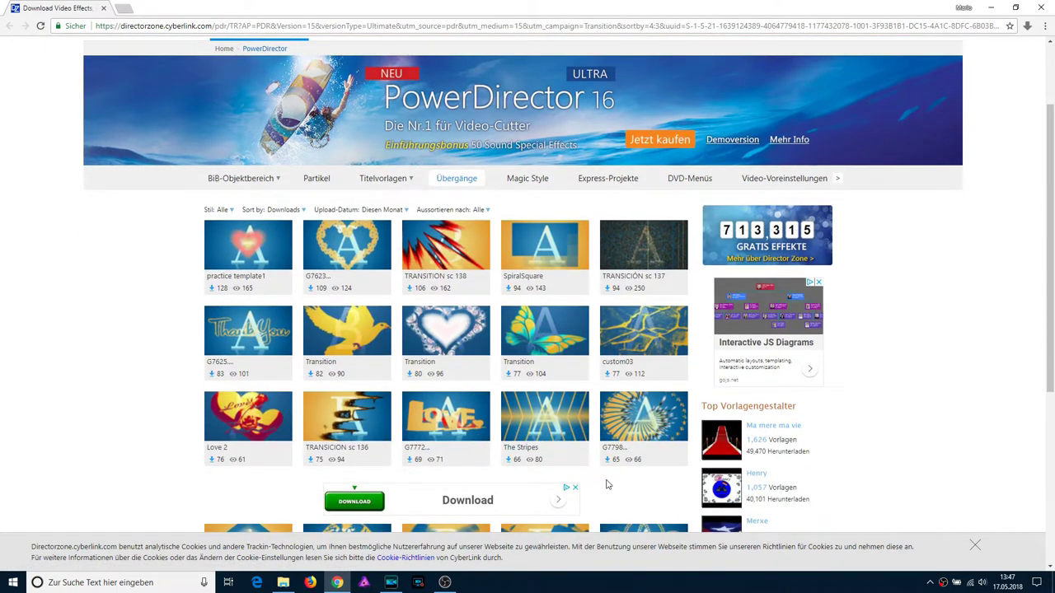
{"action": "scroll", "coordinate": [601, 474], "scroll_direction": "up", "scroll_amount": 2}
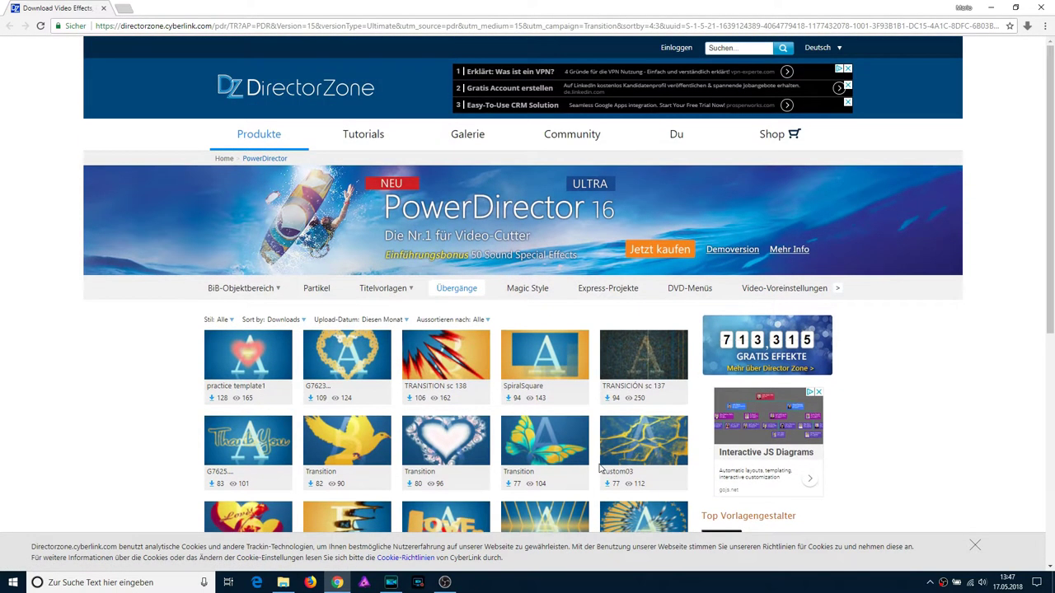
{"action": "left_click", "coordinate": [395, 586]}
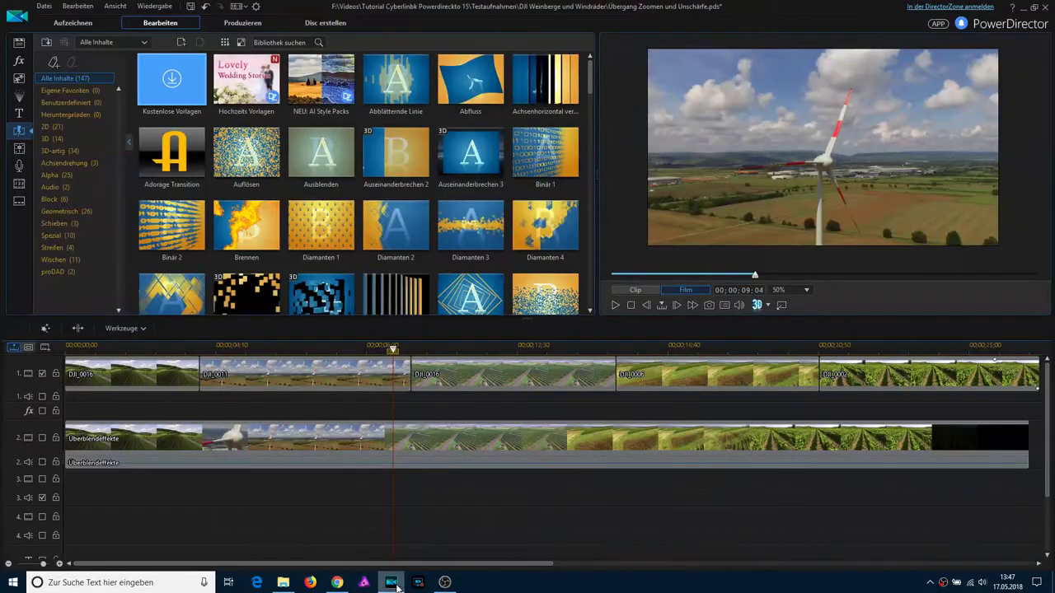
View the web pages for the wedding templates and the AI Style Packs, returning to PowerDirector after each.
{"action": "left_click", "coordinate": [237, 100]}
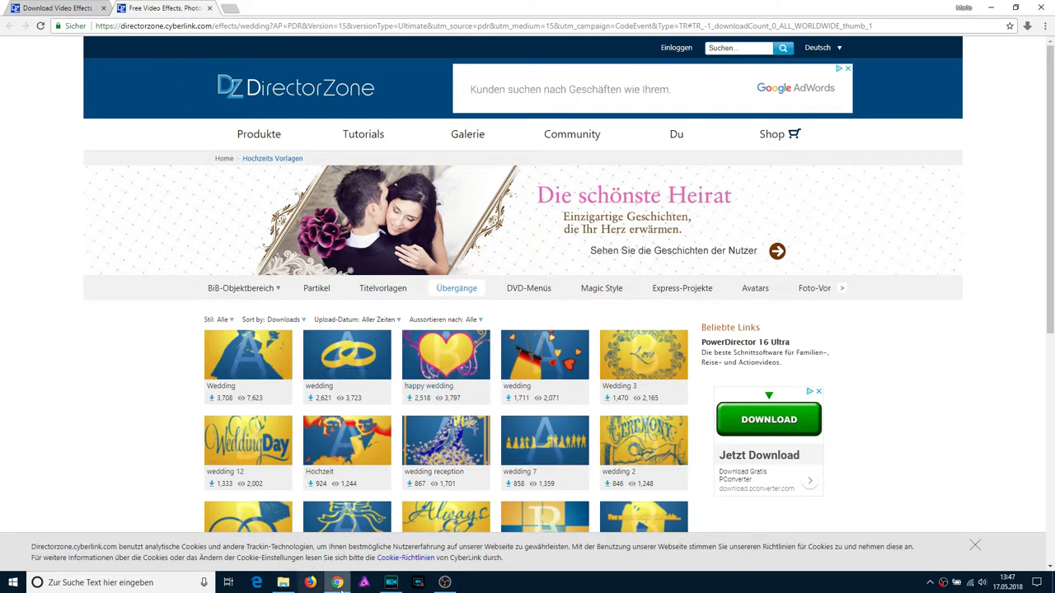
{"action": "left_click", "coordinate": [390, 583]}
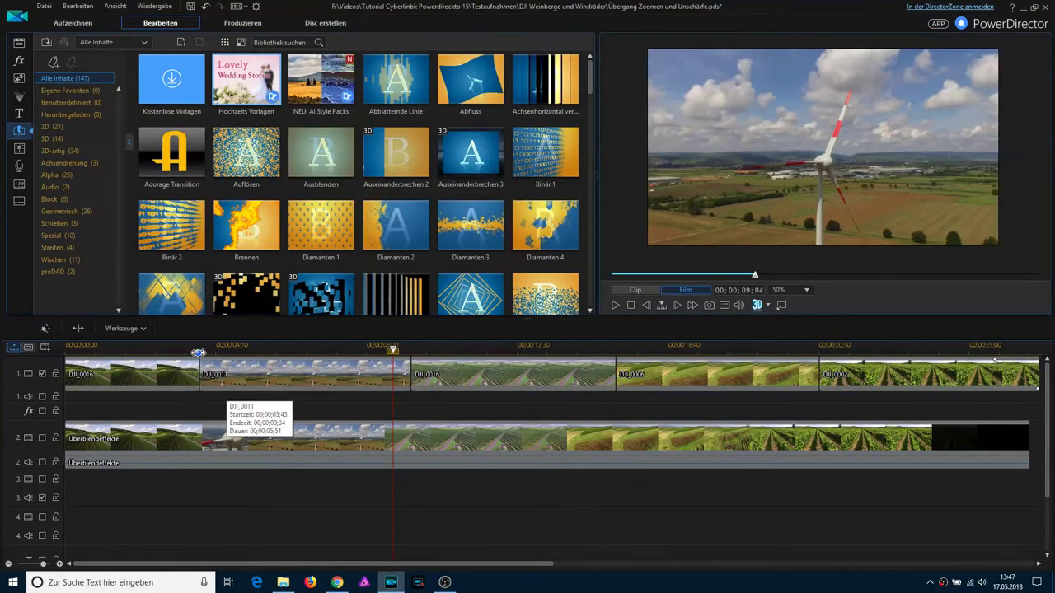
{"action": "left_click", "coordinate": [310, 96]}
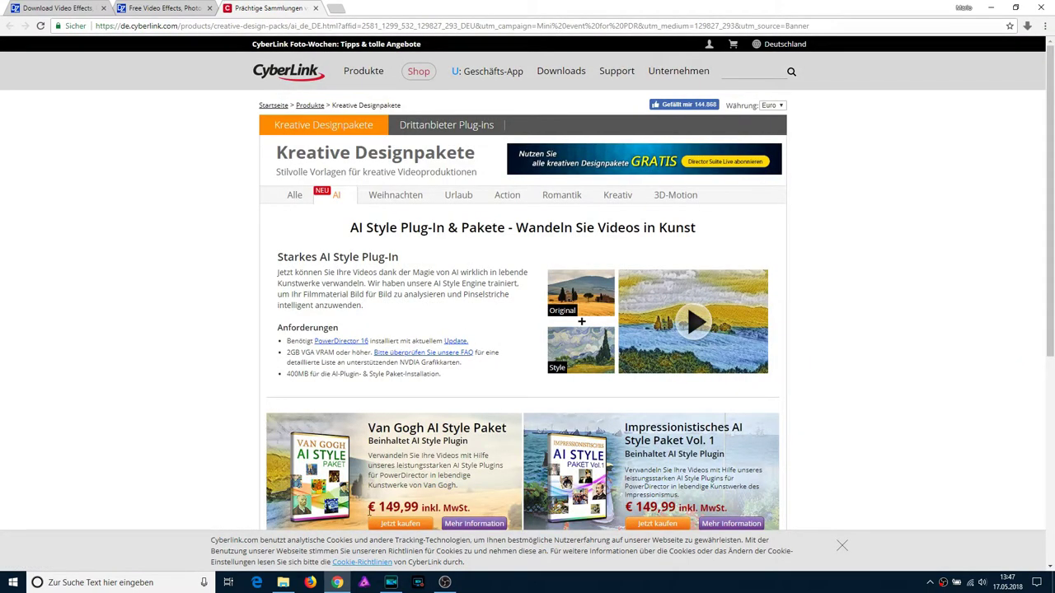
{"action": "left_click", "coordinate": [391, 583]}
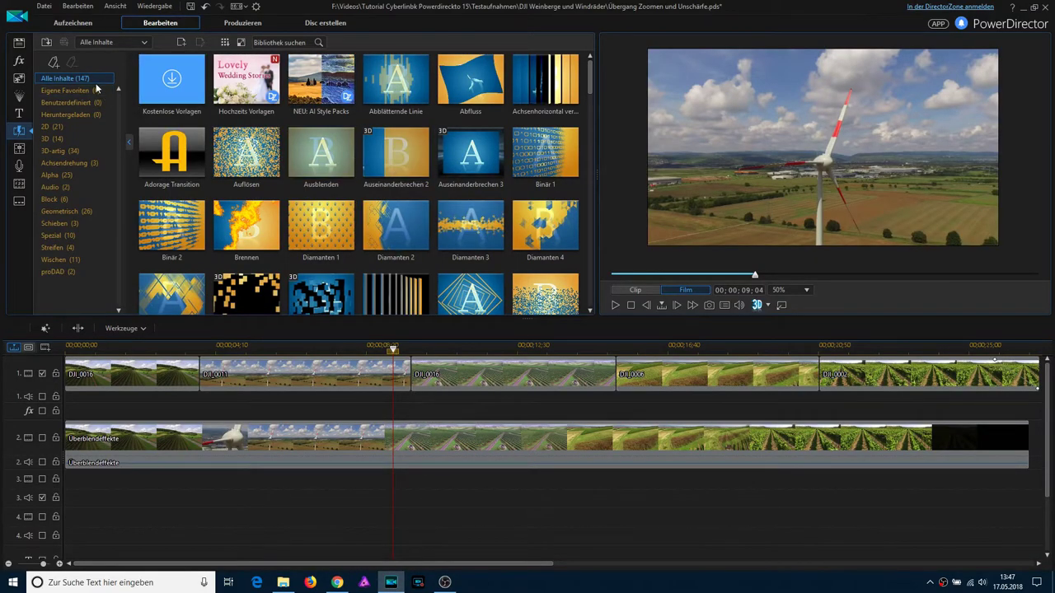
Browse the transition library and preview Verdrehen, Verflüchtigen – Mitte, Verflüchtigen – Oben, Umdrehen and Verbinden.
{"action": "scroll", "coordinate": [540, 164], "scroll_direction": "down", "scroll_amount": 5}
{"action": "scroll", "coordinate": [530, 203], "scroll_direction": "down", "scroll_amount": 10}
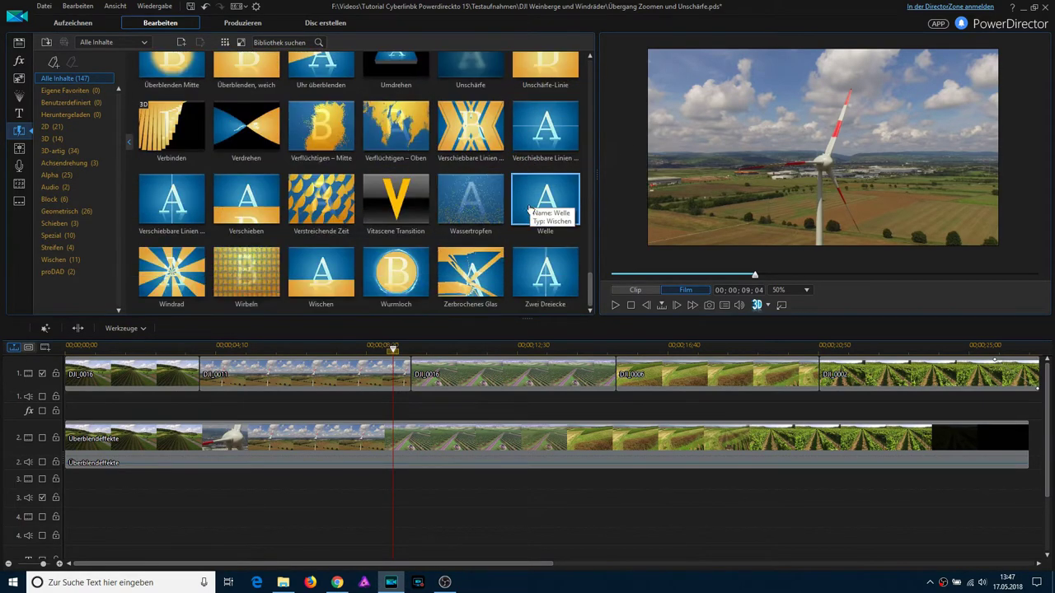
{"action": "scroll", "coordinate": [531, 221], "scroll_direction": "up", "scroll_amount": 5}
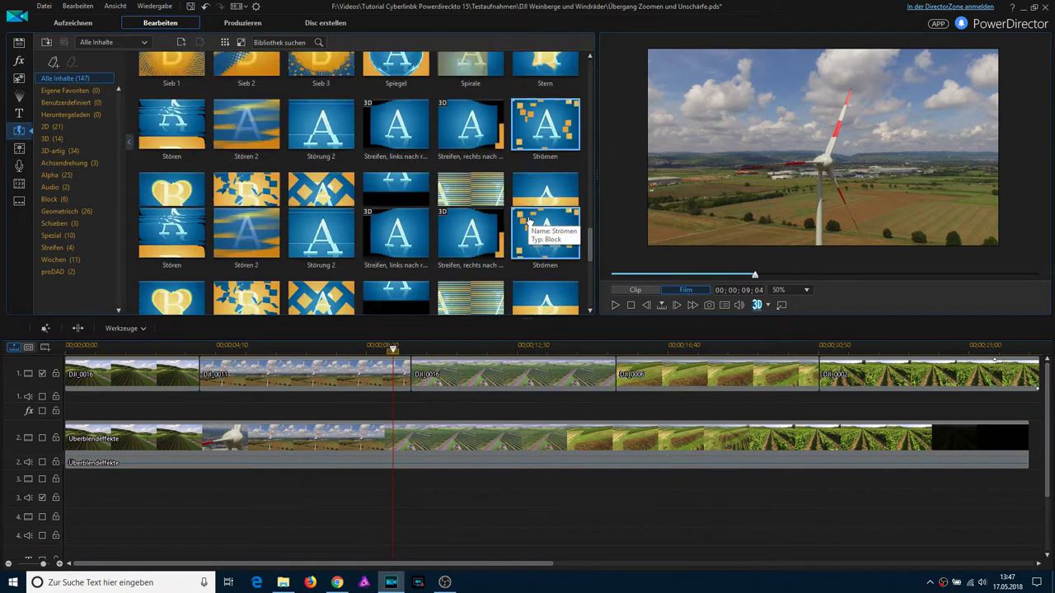
{"action": "left_click", "coordinate": [251, 244]}
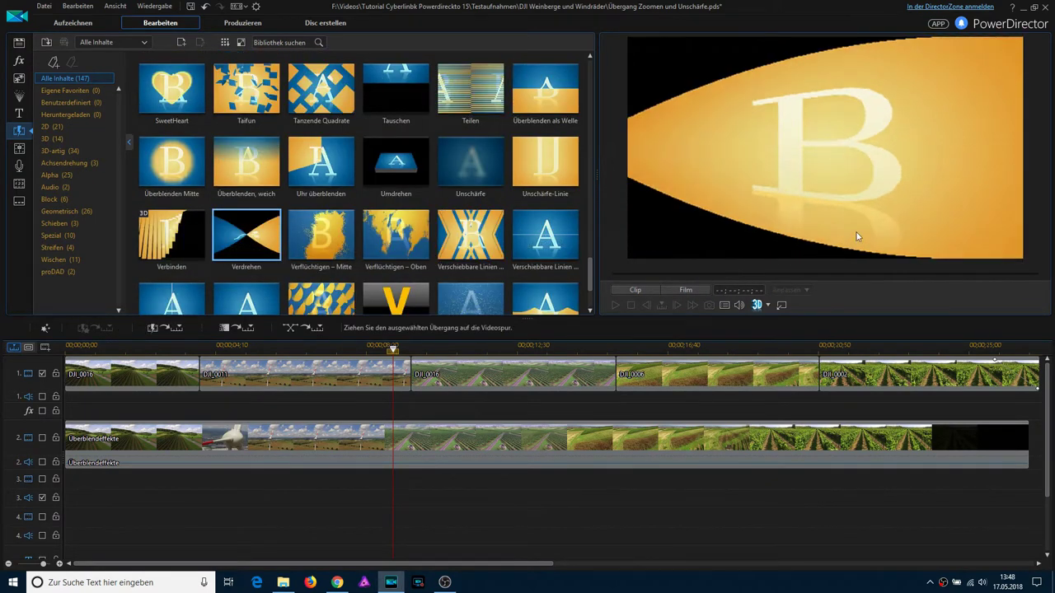
{"action": "left_click", "coordinate": [318, 254]}
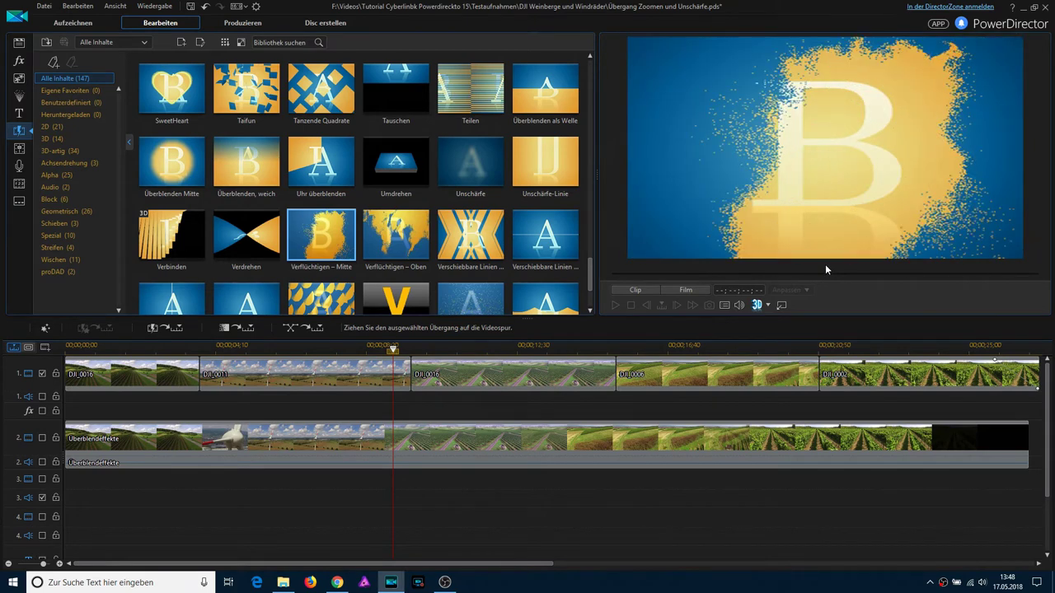
{"action": "left_click", "coordinate": [393, 254]}
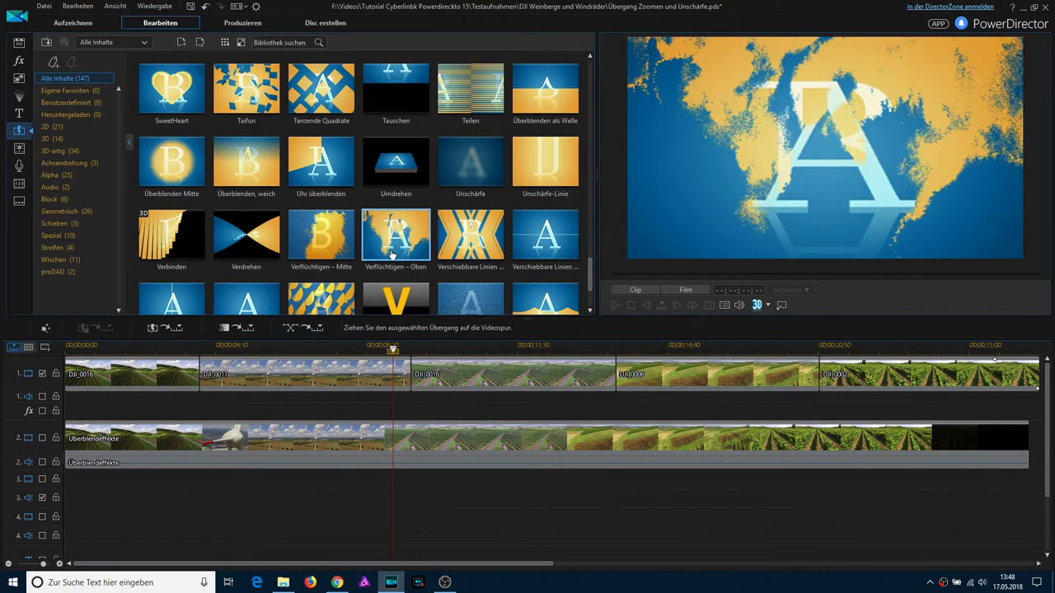
{"action": "left_click", "coordinate": [396, 177]}
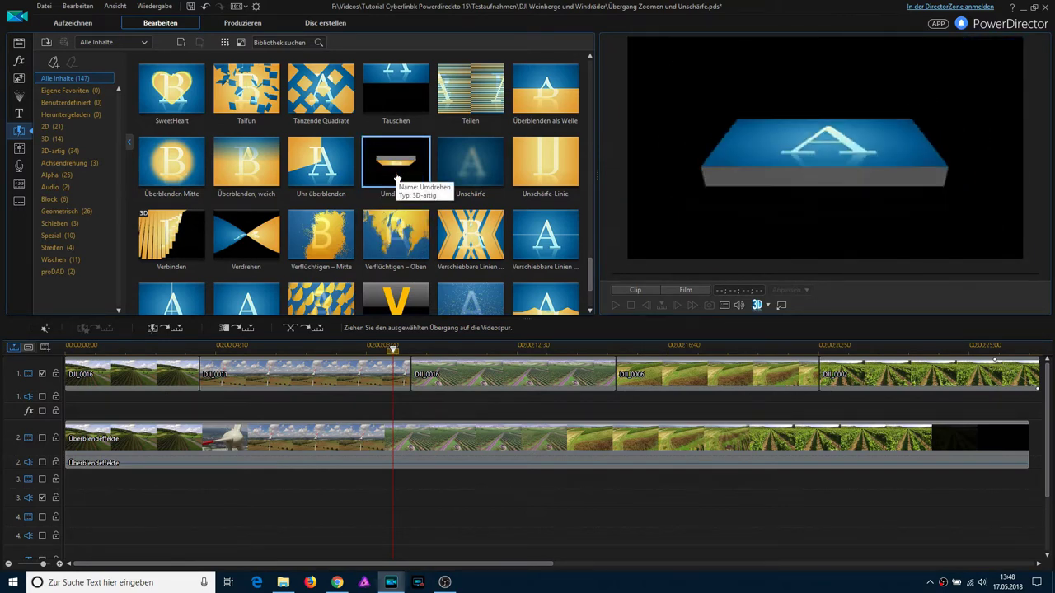
{"action": "left_click", "coordinate": [170, 247]}
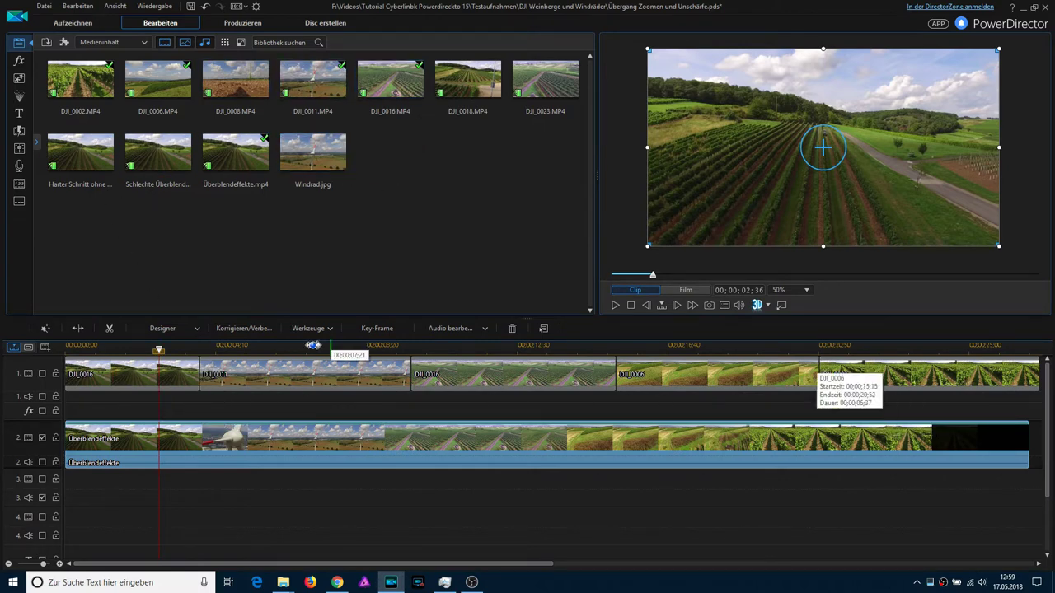
Play the finished Überblendeffekte example on video track 2 from 00;00;02;09 across the first transition, then pause it.
{"action": "left_click", "coordinate": [103, 376]}
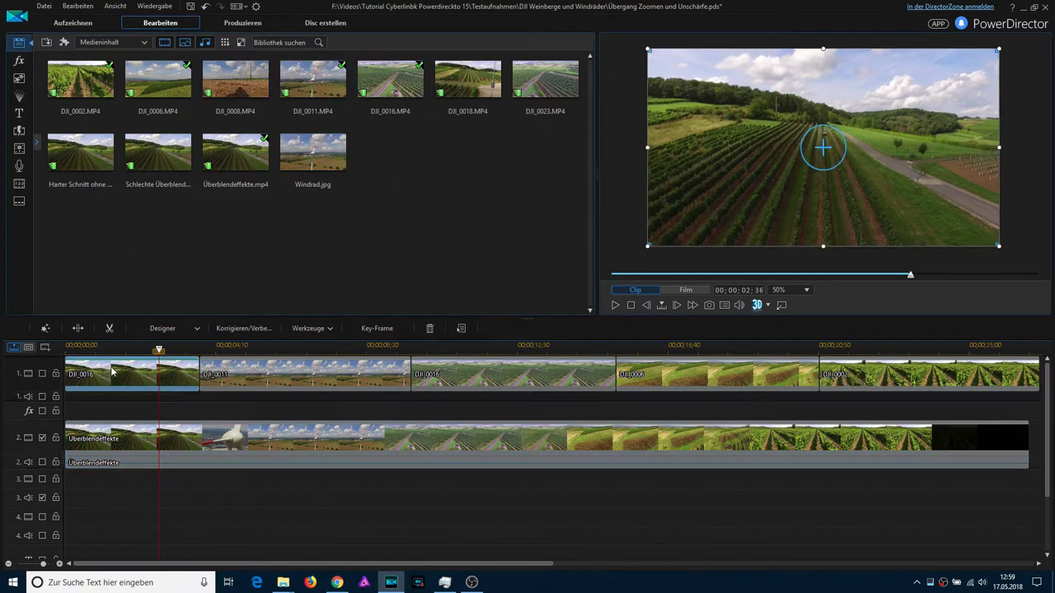
{"action": "left_click", "coordinate": [205, 350]}
{"action": "left_click", "coordinate": [179, 435]}
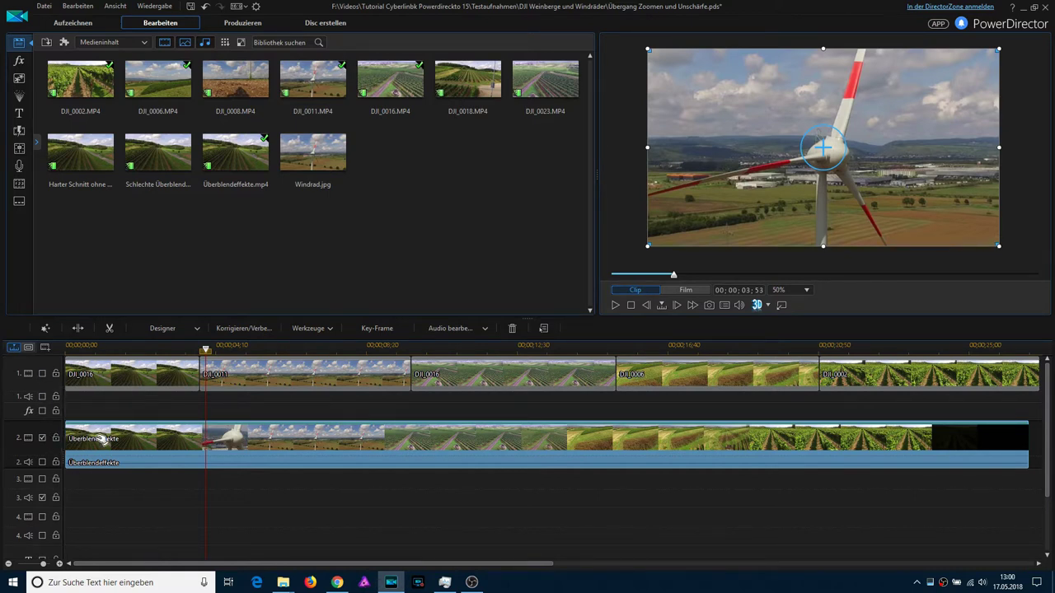
{"action": "left_click_drag", "start_coordinate": [206, 349], "coordinate": [142, 349]}
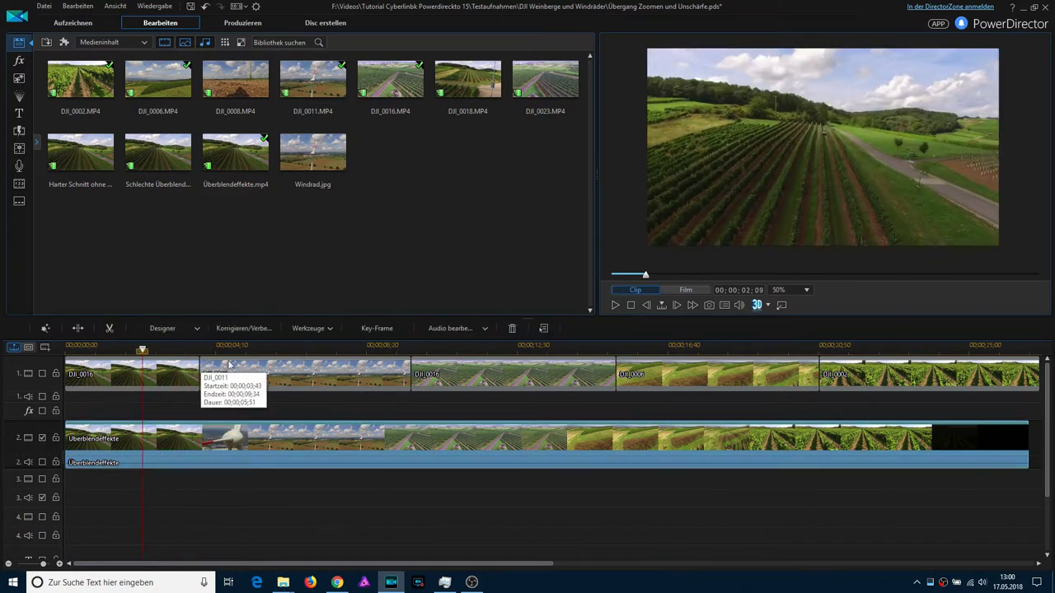
{"action": "left_click", "coordinate": [614, 307]}
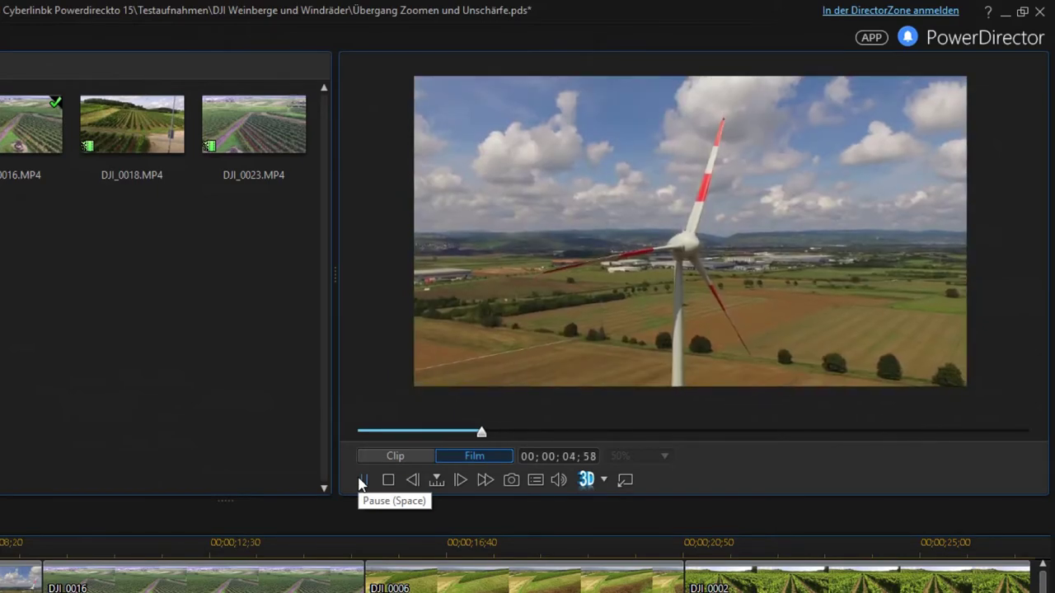
{"action": "key", "text": "space"}
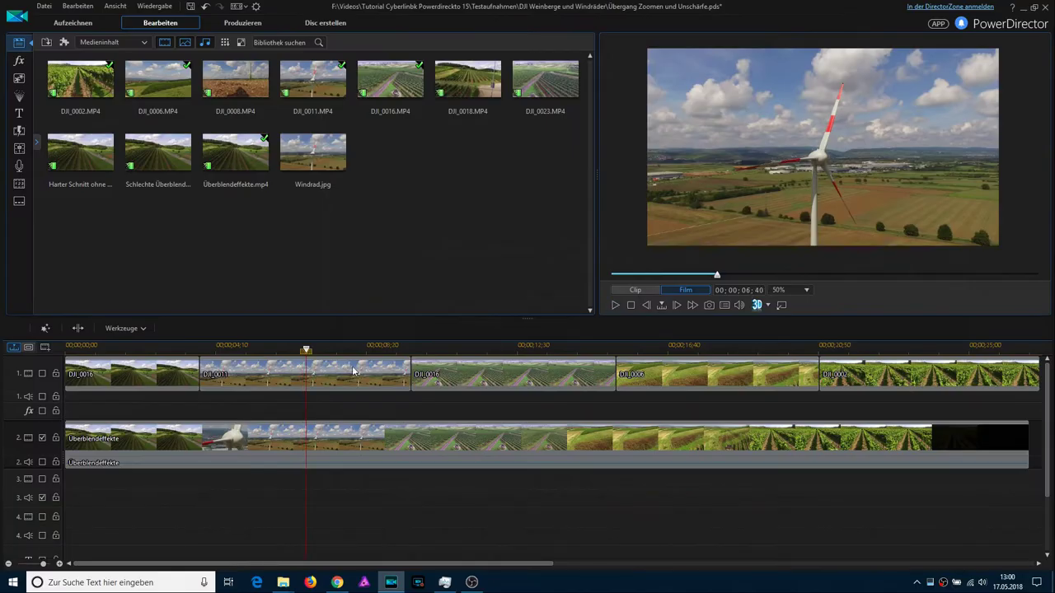
Turn off video track 2 and open the first clip on track 1, DJI_0016, in the BiB-Designer.
{"action": "left_click", "coordinate": [42, 438]}
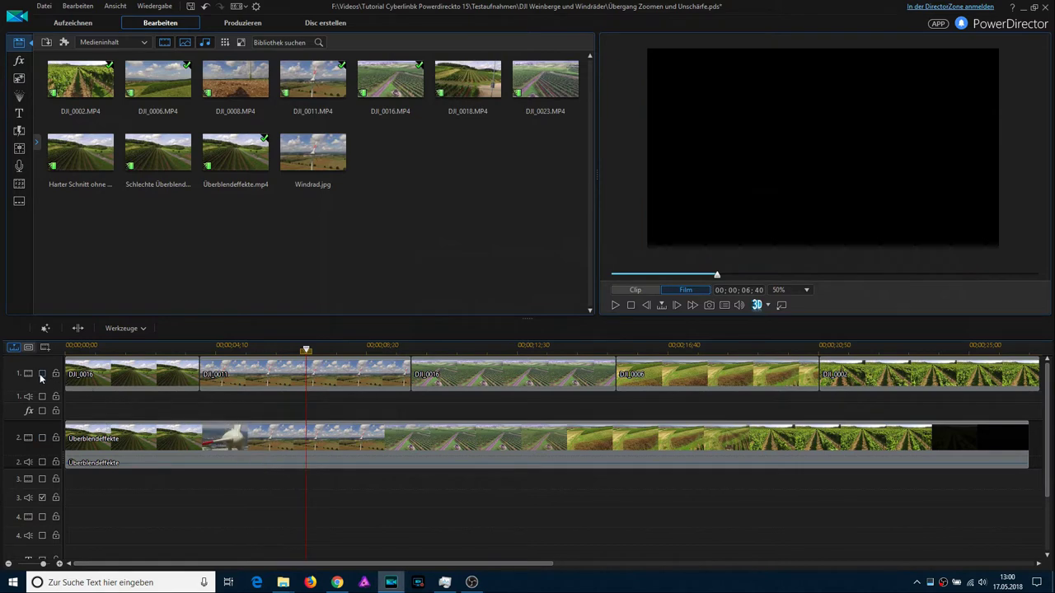
{"action": "double_click", "coordinate": [164, 375]}
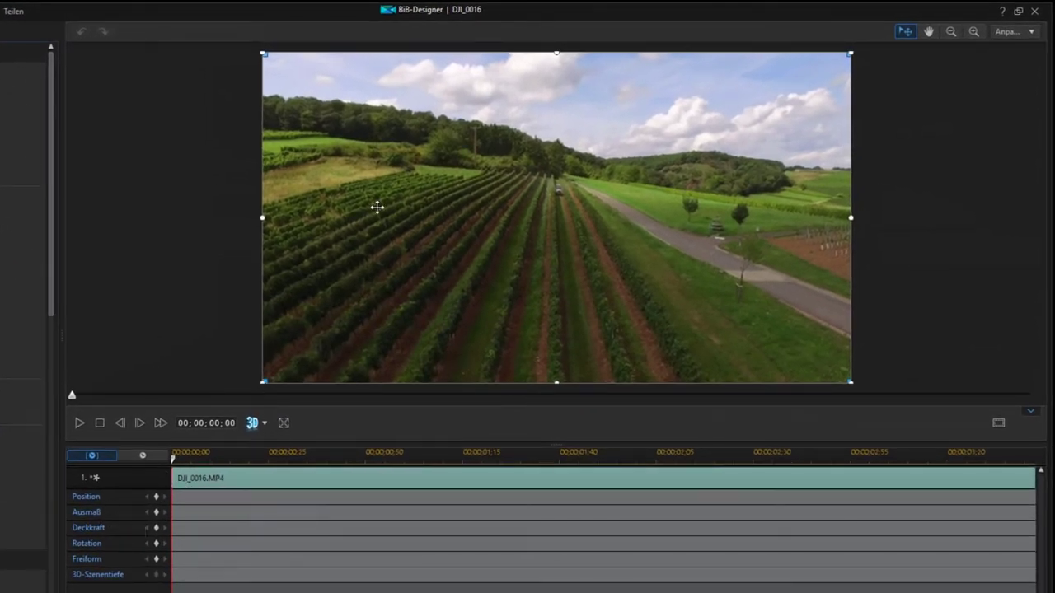
Set position and size keyframes for DJI_0016 at 00;00;03;33, shortly before the clip's end.
{"action": "mouse_move", "coordinate": [573, 156]}
{"action": "left_mouse_down"}
{"action": "mouse_move", "coordinate": [546, 207]}
{"action": "mouse_move", "coordinate": [552, 176]}
{"action": "mouse_move", "coordinate": [572, 160]}
{"action": "left_mouse_up"}
{"action": "left_click_drag", "start_coordinate": [173, 462], "coordinate": [1053, 452]}
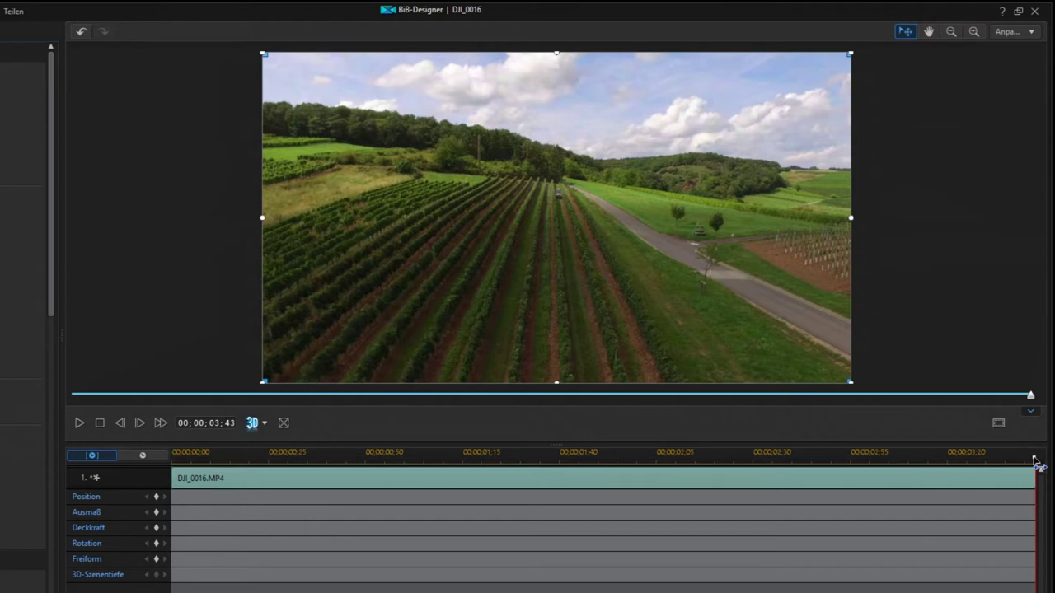
{"action": "left_click_drag", "start_coordinate": [1031, 467], "coordinate": [1004, 475]}
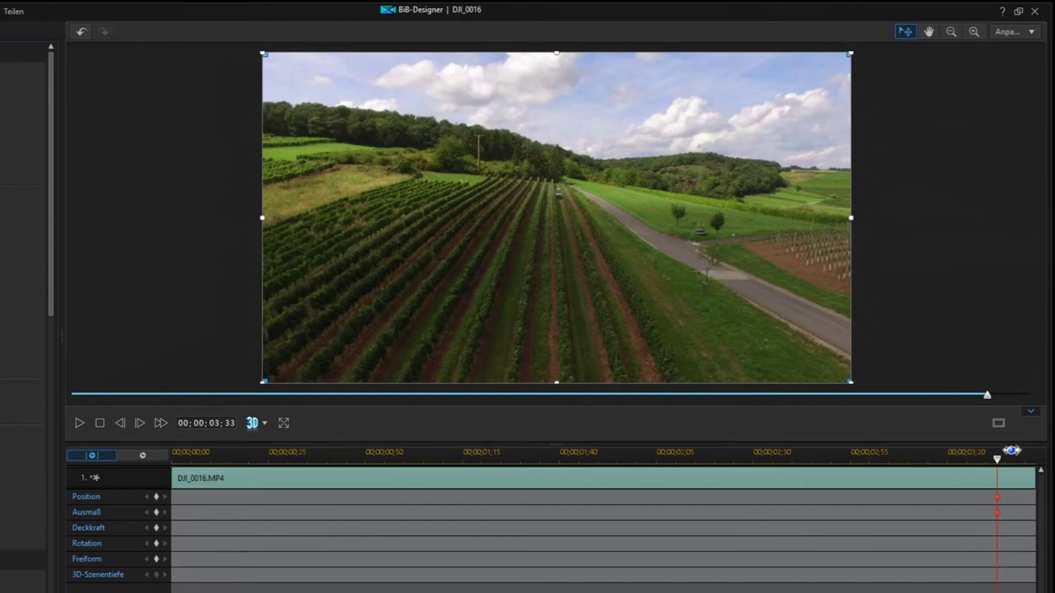
At the last frame of DJI_0016, 00;00;03;43, add a position keyframe and enlarge the image far beyond the frame from two opposite corners.
{"action": "left_click_drag", "start_coordinate": [1007, 465], "coordinate": [1047, 463]}
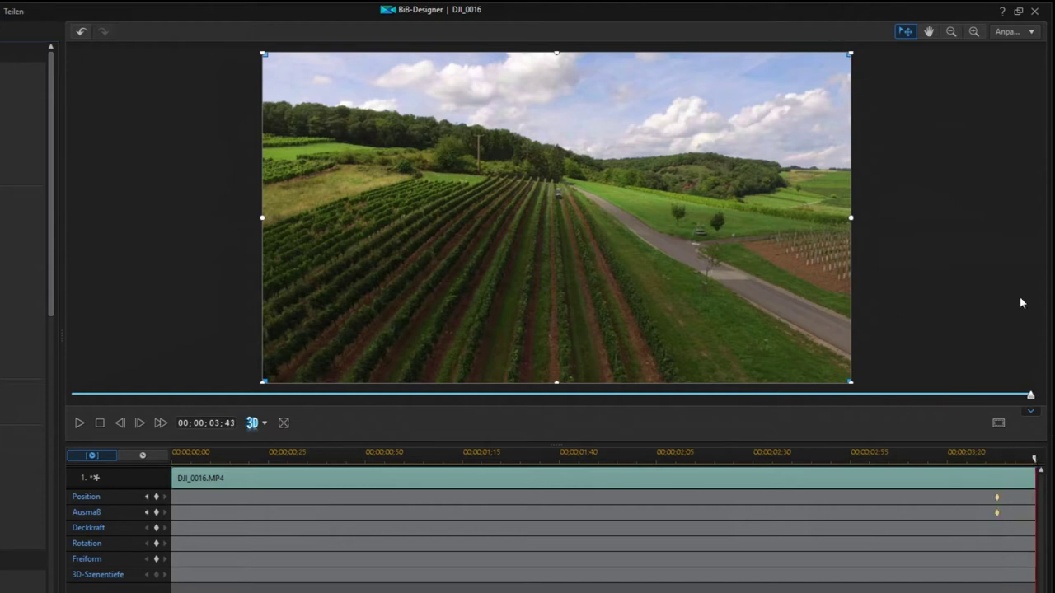
{"action": "left_click", "coordinate": [1032, 32]}
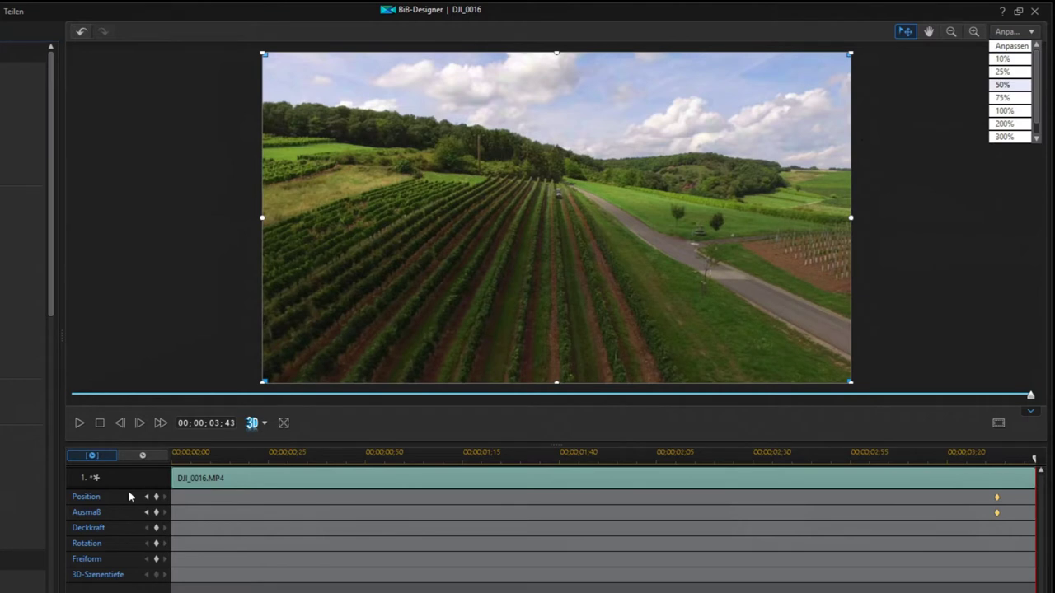
{"action": "left_click", "coordinate": [158, 500]}
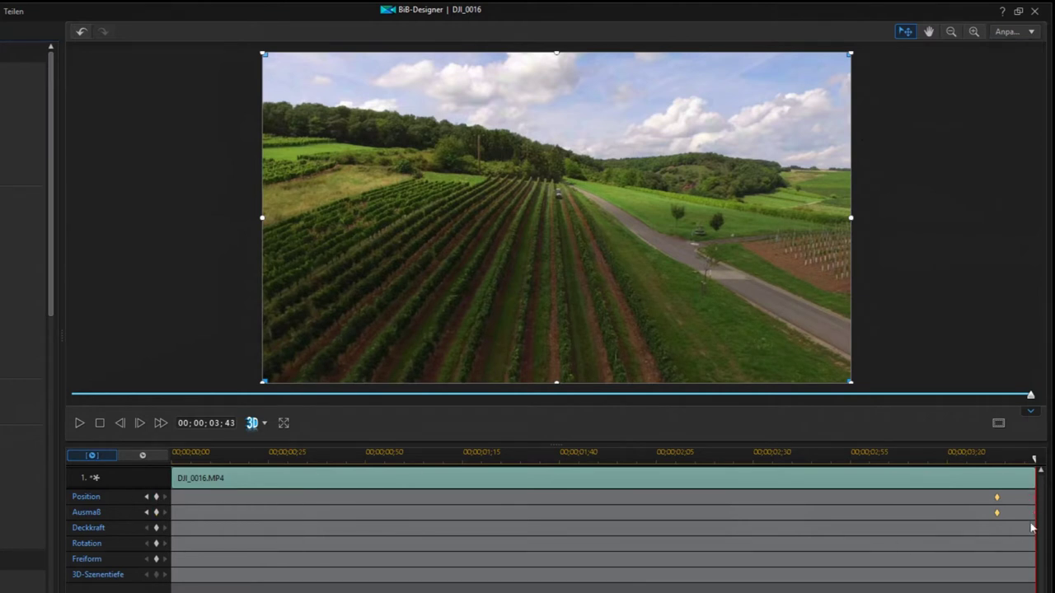
{"action": "left_click", "coordinate": [1012, 31]}
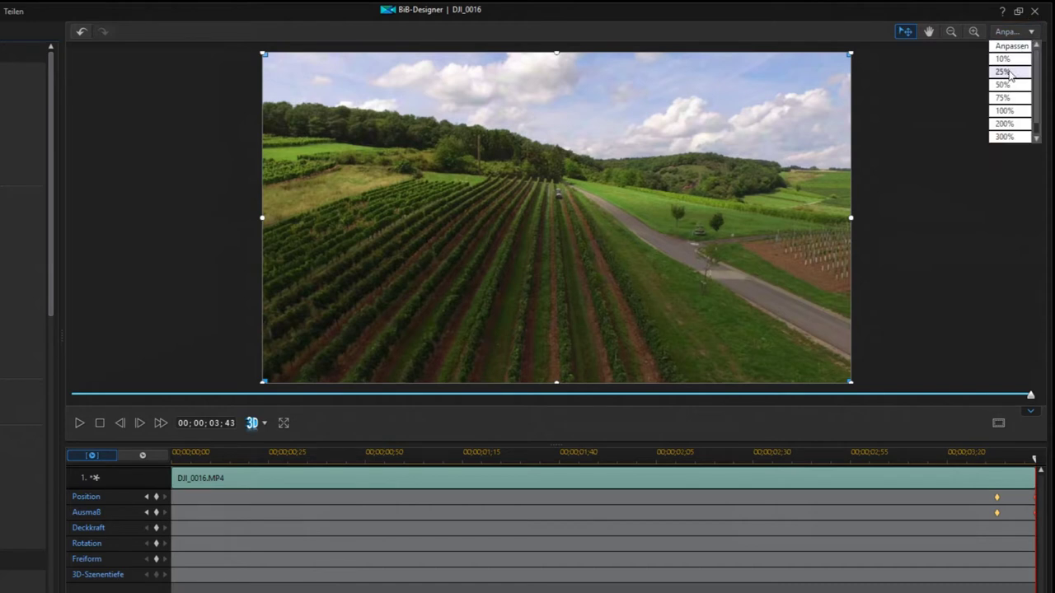
{"action": "left_click", "coordinate": [1008, 85]}
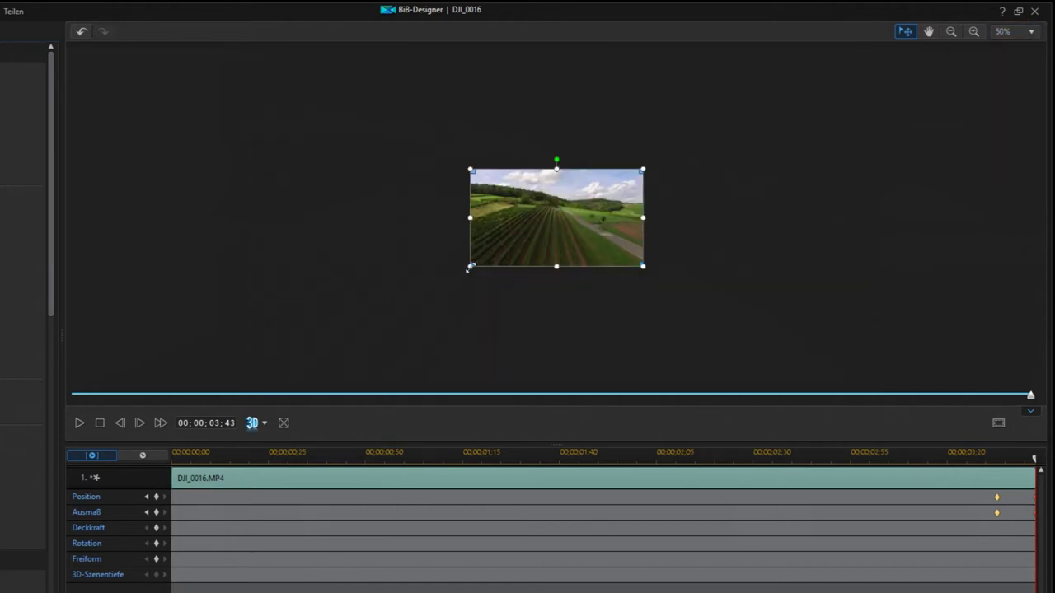
{"action": "left_click_drag", "start_coordinate": [470, 268], "coordinate": [78, 378]}
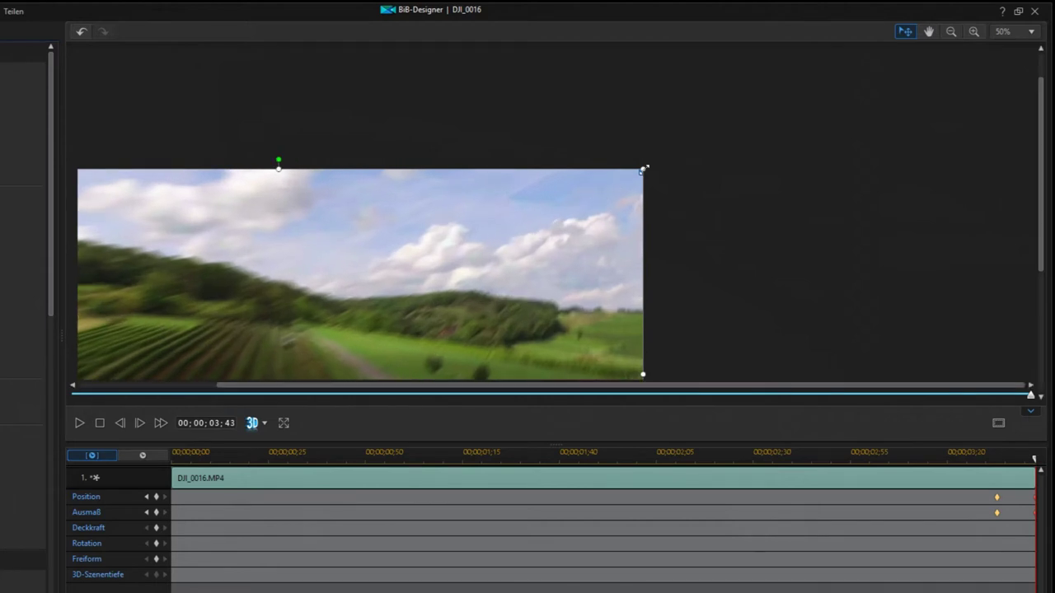
{"action": "left_click_drag", "start_coordinate": [765, 116], "coordinate": [1035, 51]}
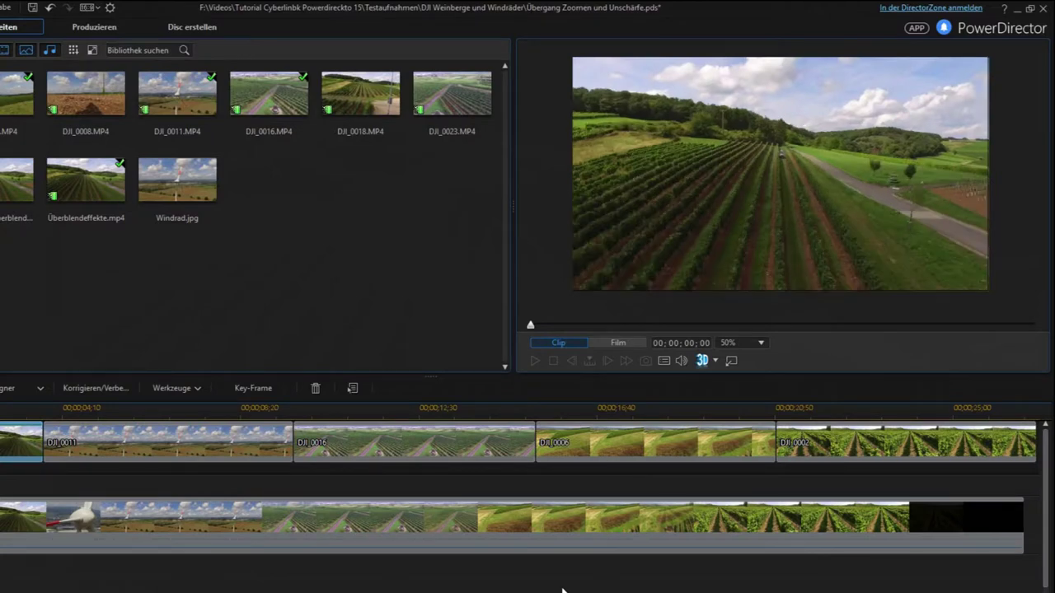
Open DJI_0011 in the BiB-Designer and, at 00;00;00;00, set position and size keyframes with the image enlarged far beyond the frame from two opposite corners.
{"action": "left_click", "coordinate": [46, 445]}
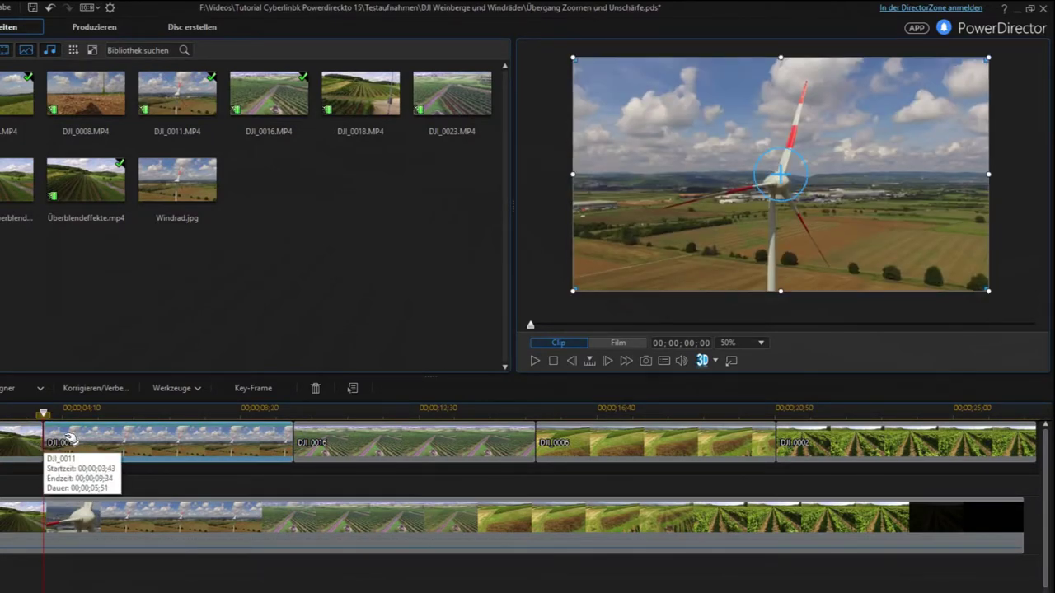
{"action": "double_click", "coordinate": [71, 441]}
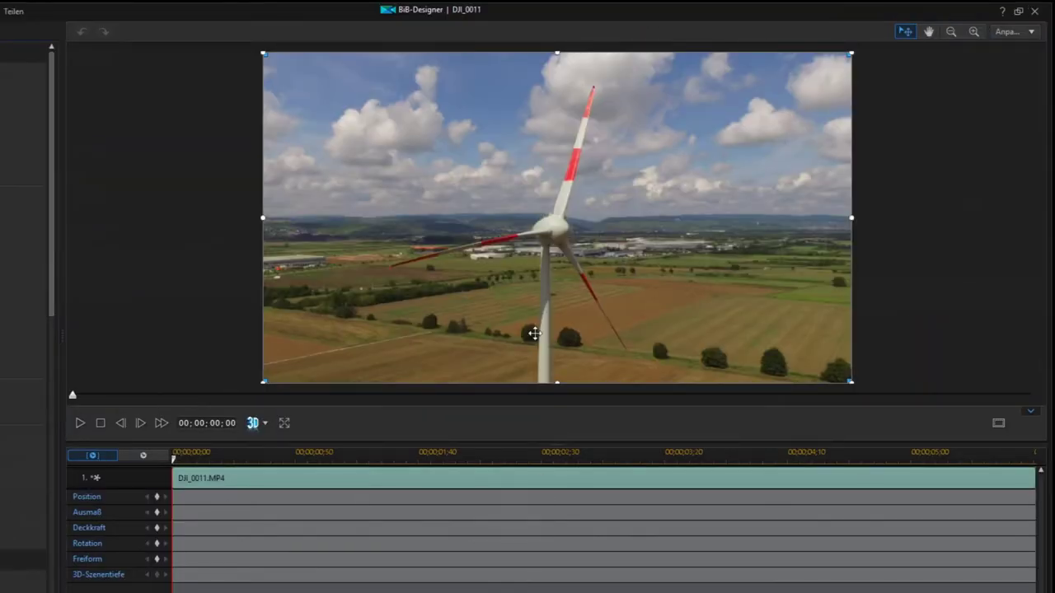
{"action": "left_click", "coordinate": [1030, 31]}
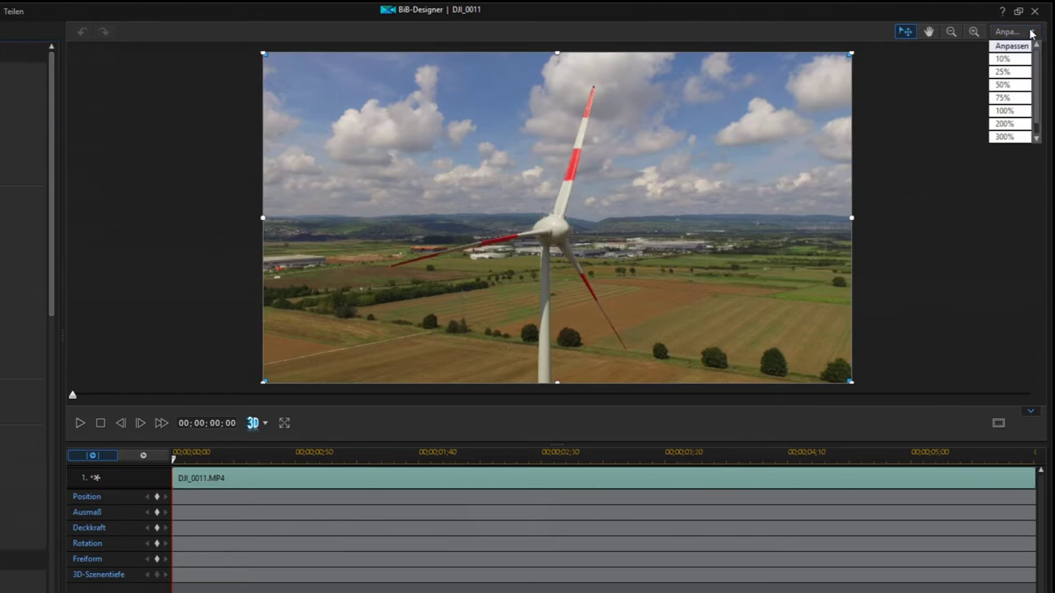
{"action": "left_click", "coordinate": [1010, 85]}
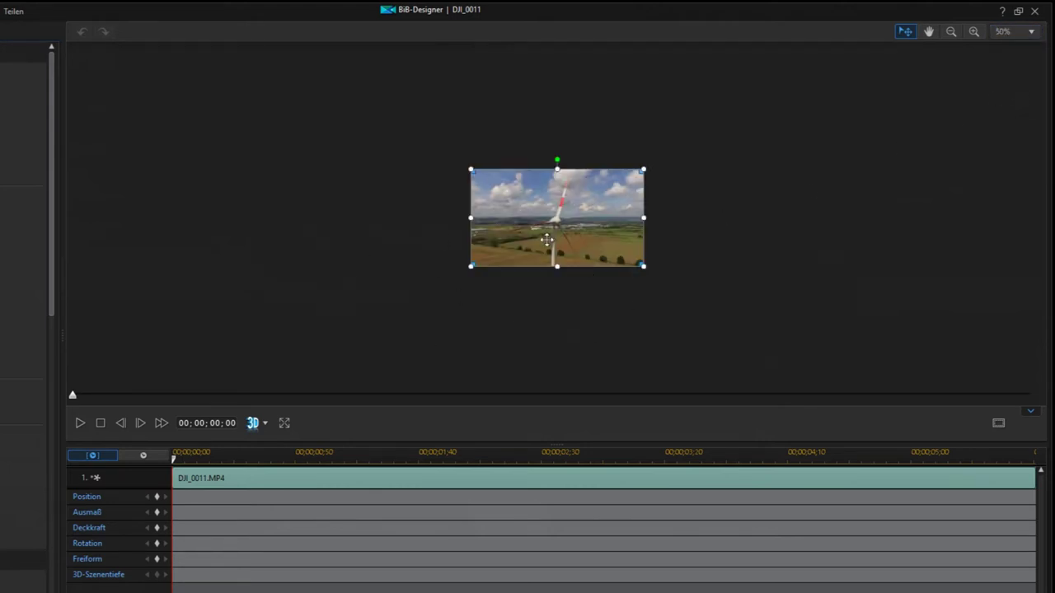
{"action": "left_click", "coordinate": [158, 498]}
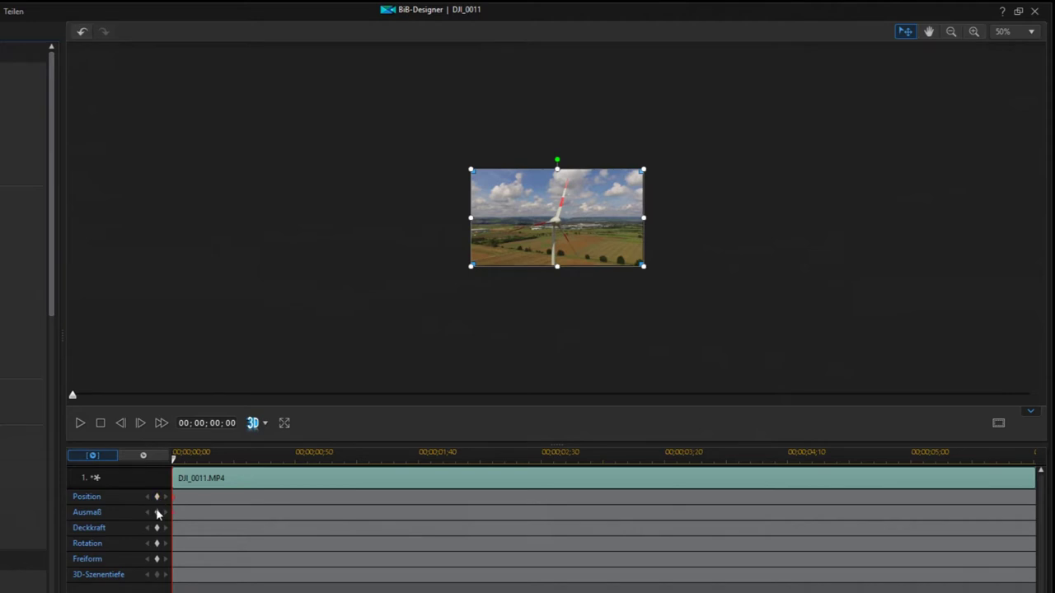
{"action": "left_click_drag", "start_coordinate": [470, 268], "coordinate": [78, 379]}
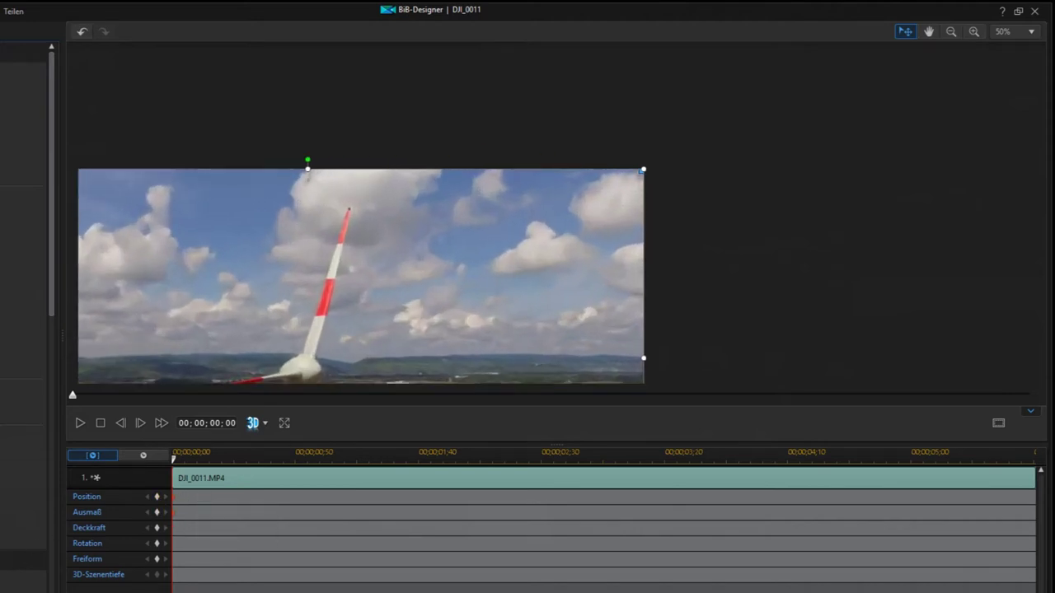
{"action": "left_click_drag", "start_coordinate": [645, 165], "coordinate": [1030, 55]}
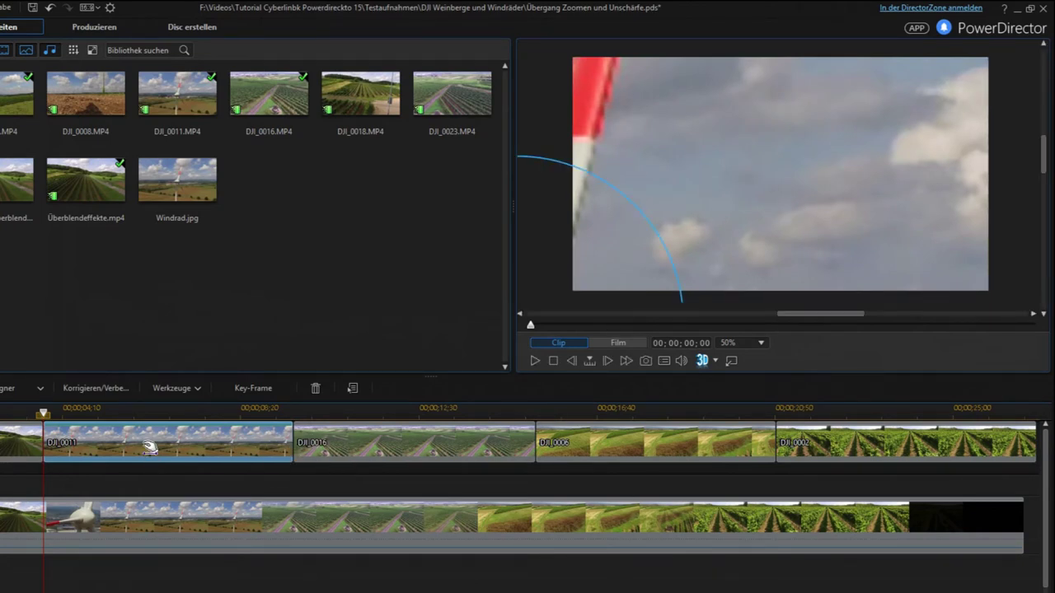
Reopen DJI_0011, set position and size keyframes at 00;00;00;10, and shrink the image from two opposite corners to roughly the frame size.
{"action": "double_click", "coordinate": [144, 444]}
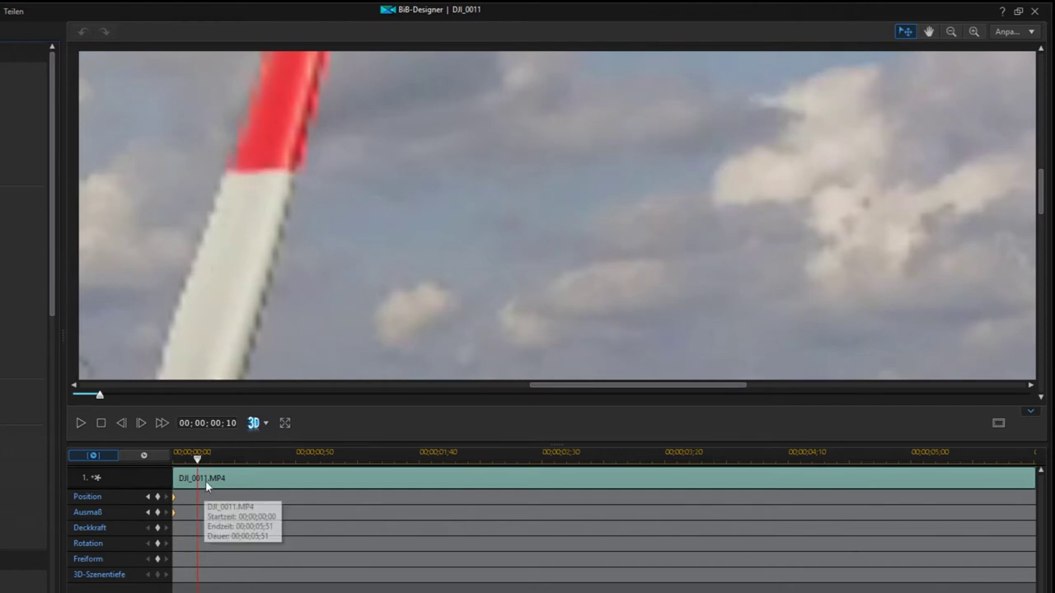
{"action": "left_click", "coordinate": [157, 497]}
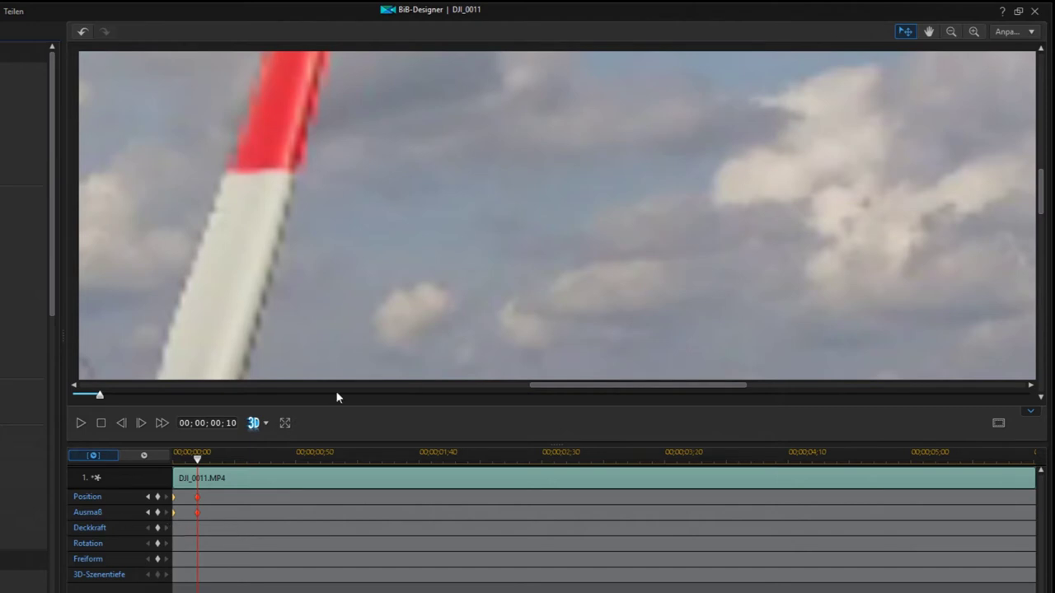
{"action": "left_click", "coordinate": [1014, 32]}
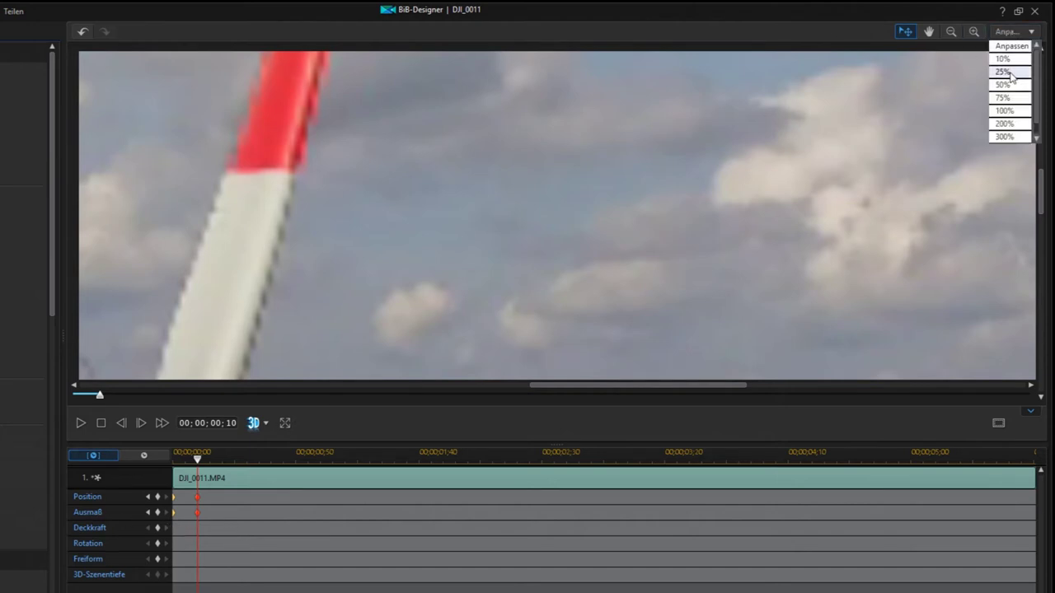
{"action": "left_click", "coordinate": [1004, 72]}
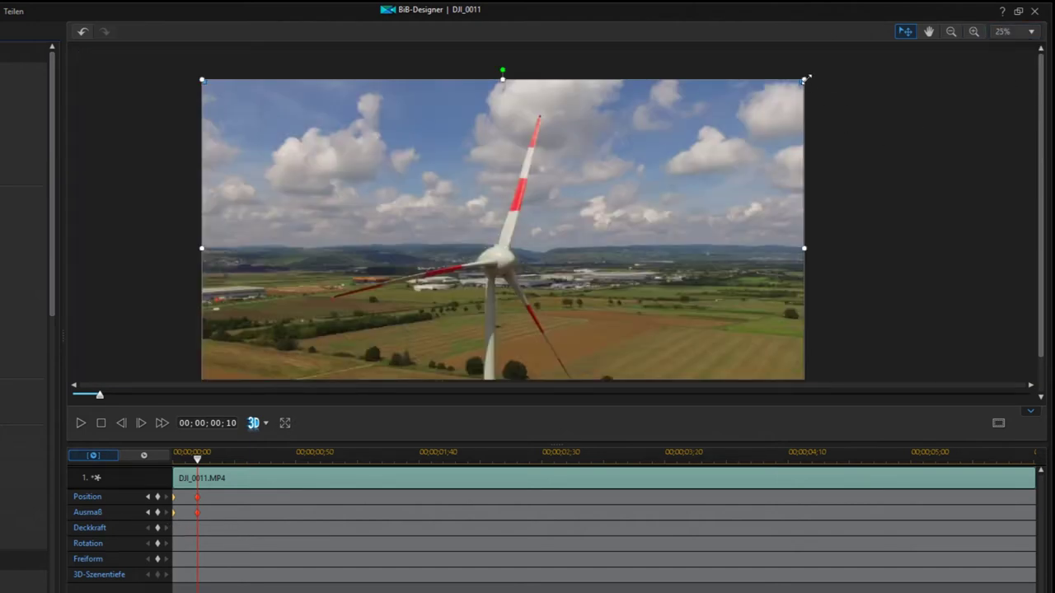
{"action": "left_click_drag", "start_coordinate": [807, 79], "coordinate": [620, 215]}
{"action": "left_click_drag", "start_coordinate": [652, 275], "coordinate": [599, 238]}
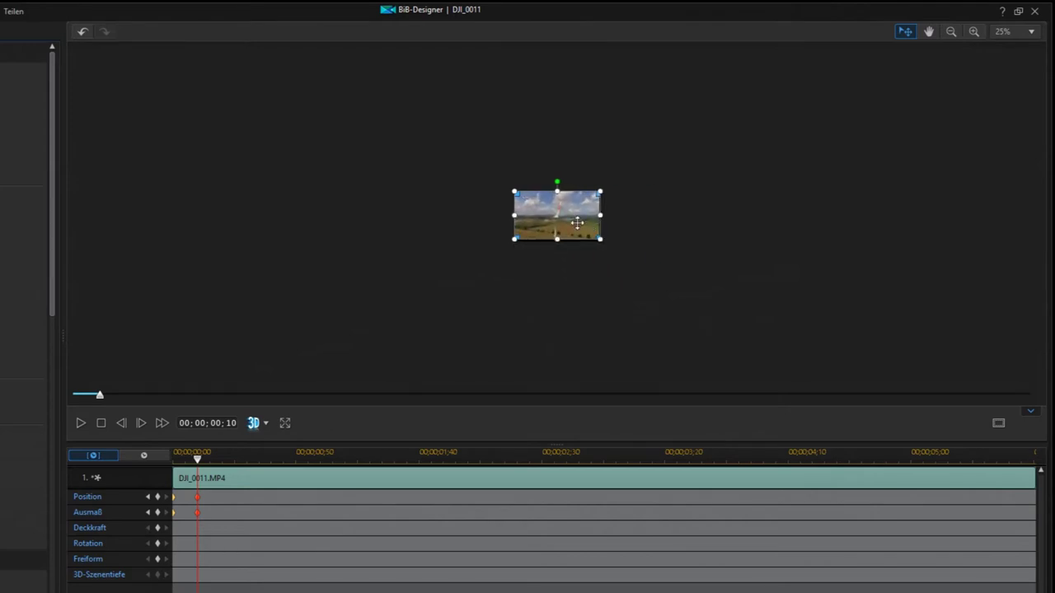
Fine-tune the image at 00;00;00;10 to a width and height of about 1.044 and position 0.522, 0.522, and apply the clip's changes.
{"action": "left_click", "coordinate": [1024, 34]}
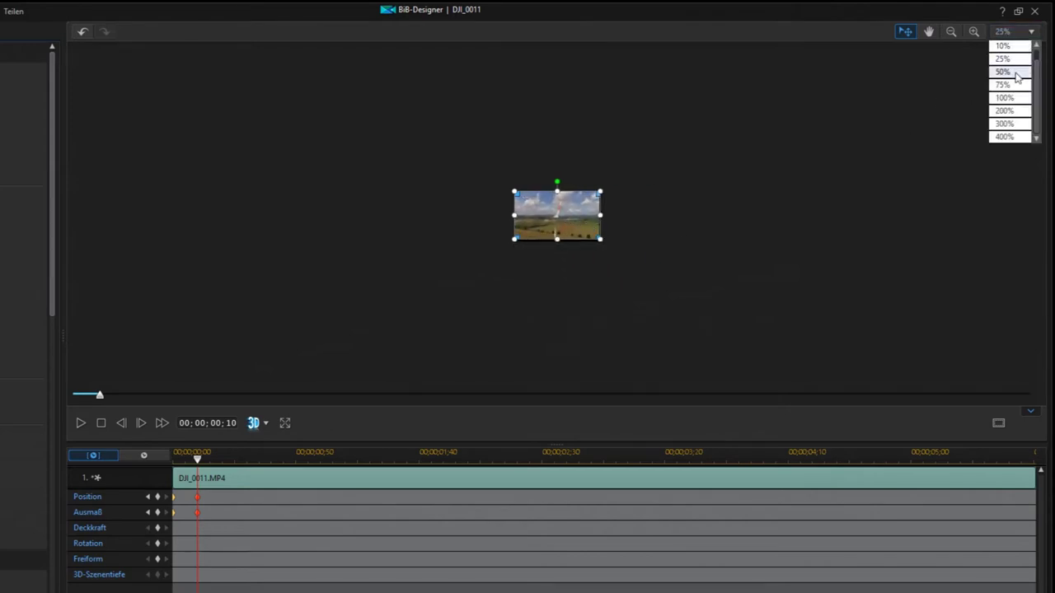
{"action": "left_click", "coordinate": [1014, 76]}
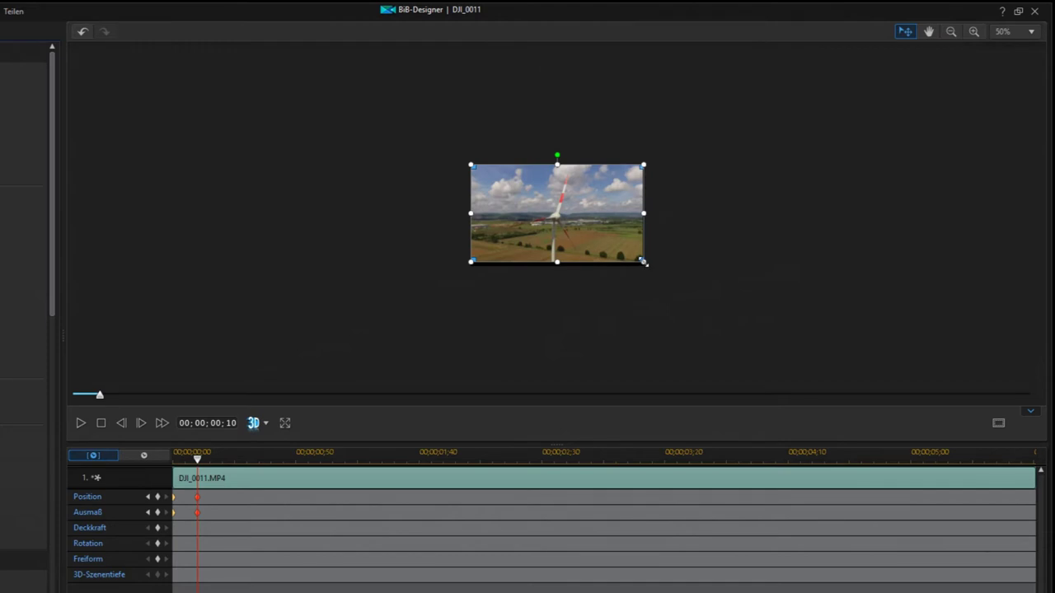
{"action": "left_click_drag", "start_coordinate": [642, 262], "coordinate": [650, 269]}
{"action": "mouse_move", "coordinate": [574, 206]}
{"action": "left_mouse_down"}
{"action": "mouse_move", "coordinate": [567, 201]}
{"action": "mouse_move", "coordinate": [577, 211]}
{"action": "left_mouse_up"}
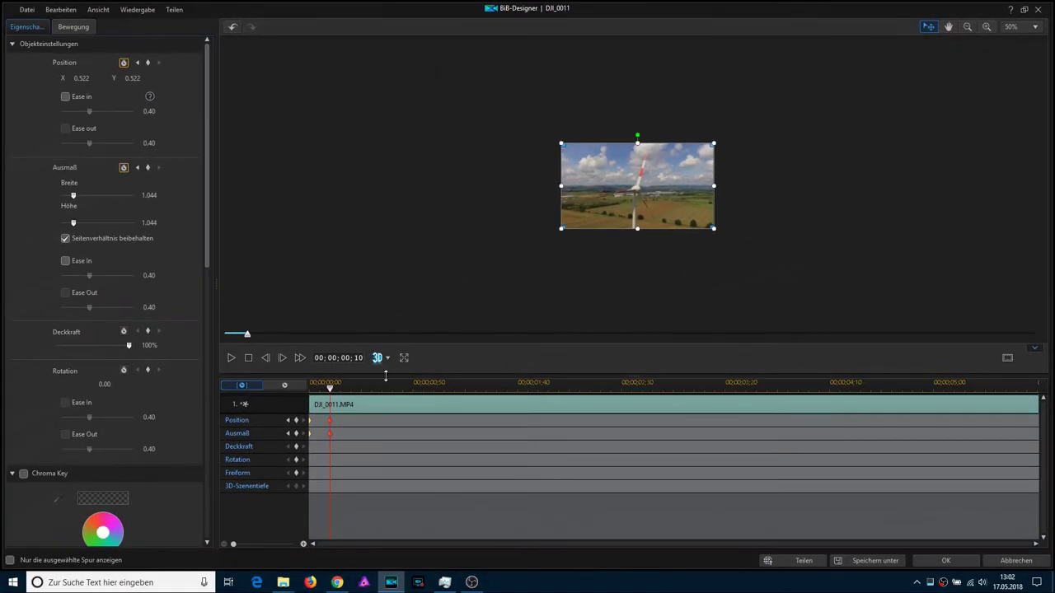
{"action": "left_click", "coordinate": [944, 560]}
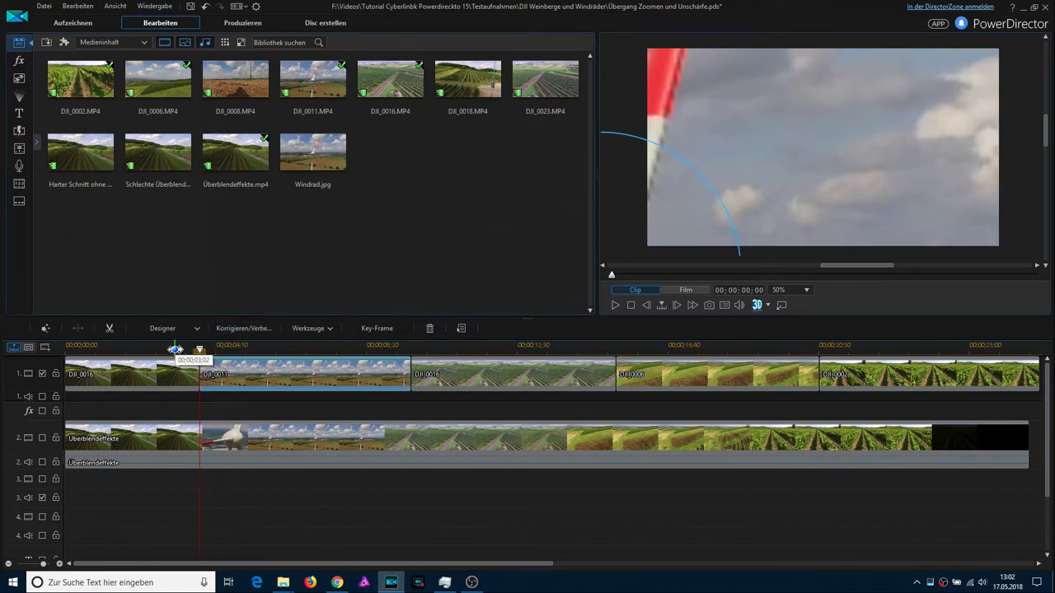
Play the timeline from about 00;00;03;02 across the cut between the vineyard and wind turbine clips, and pause it.
{"action": "left_click", "coordinate": [175, 350]}
{"action": "left_click", "coordinate": [613, 306]}
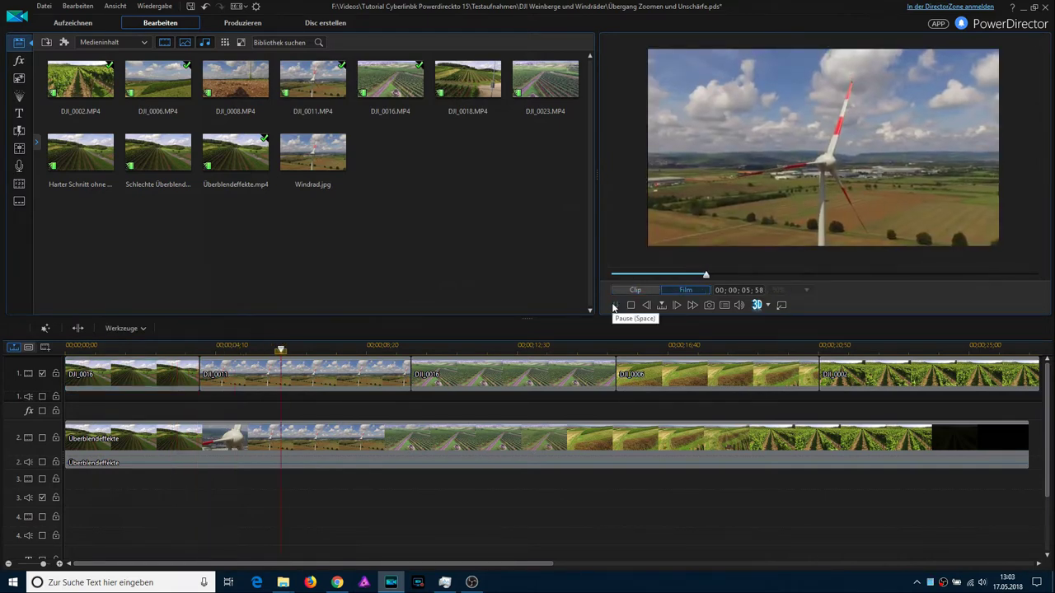
{"action": "left_click", "coordinate": [613, 306]}
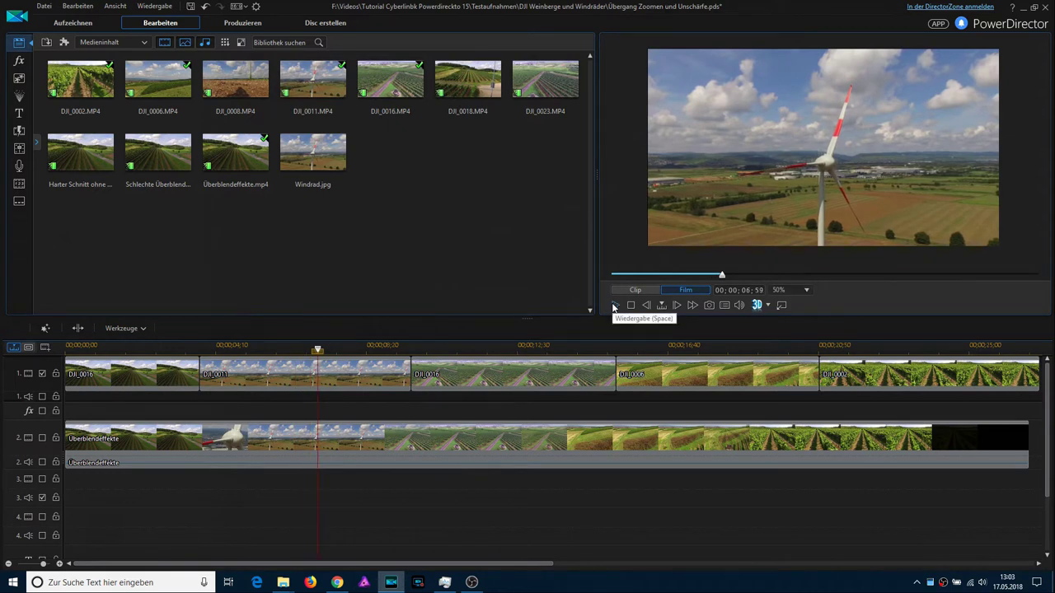
Set the preview quality to Hohe Auflösung and replay the zoom transition from 00;00;02;52.
{"action": "left_click", "coordinate": [725, 305]}
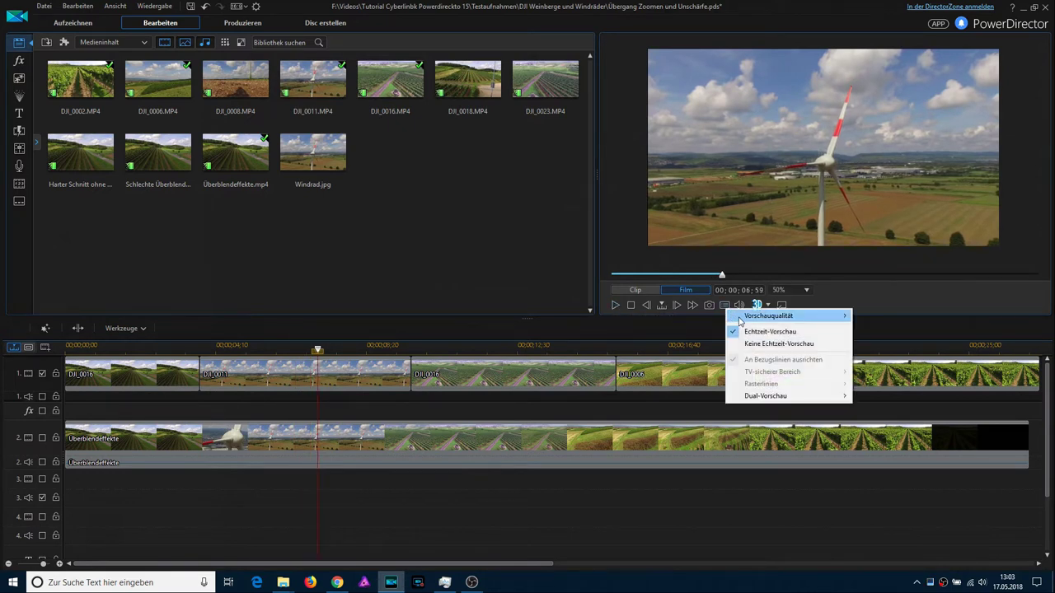
{"action": "mouse_move", "coordinate": [742, 320]}
{"action": "left_click", "coordinate": [891, 328]}
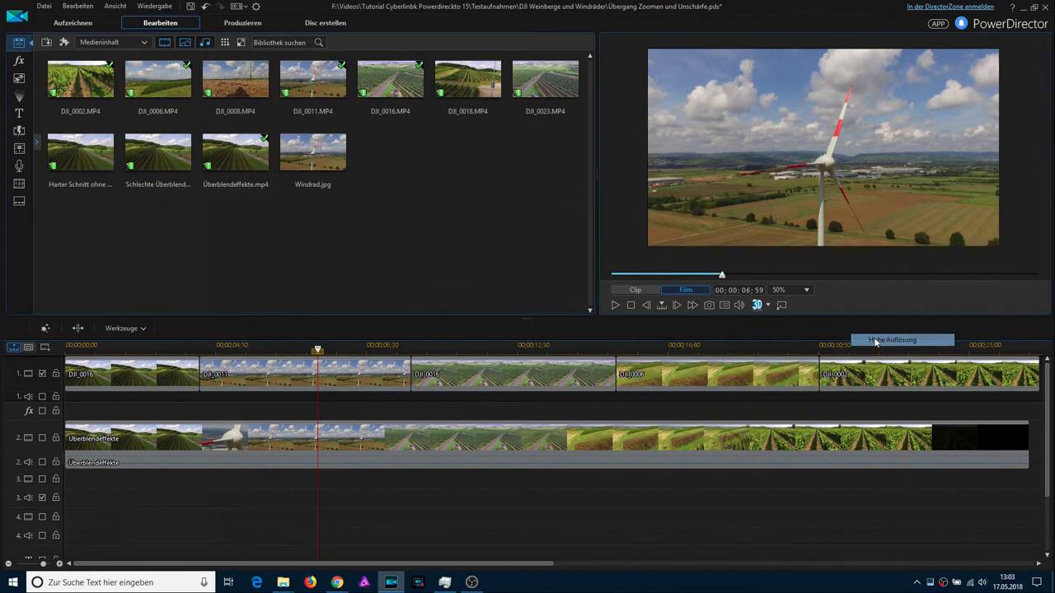
{"action": "left_click", "coordinate": [169, 349]}
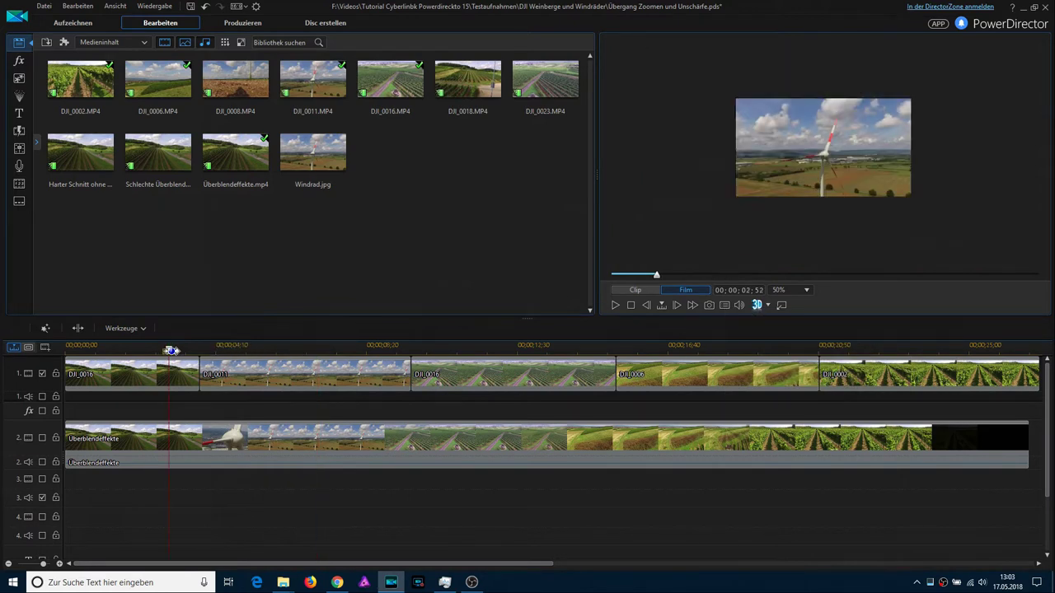
{"action": "left_click", "coordinate": [616, 305]}
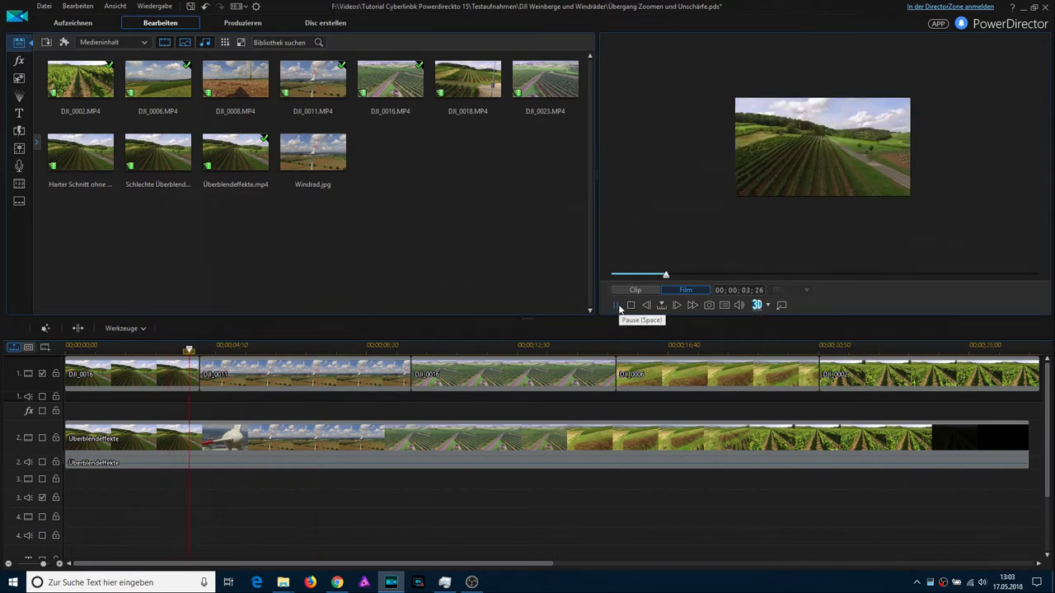
{"action": "left_click", "coordinate": [617, 305]}
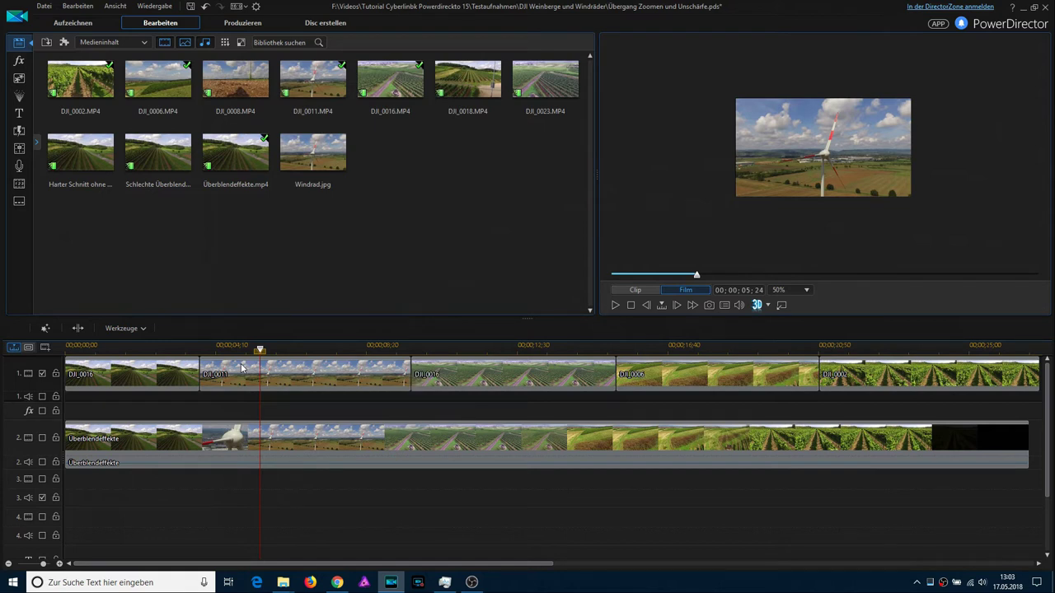
Open the first clip, DJI_0016, in the BiB-Designer and show its motion settings.
{"action": "left_click", "coordinate": [192, 373]}
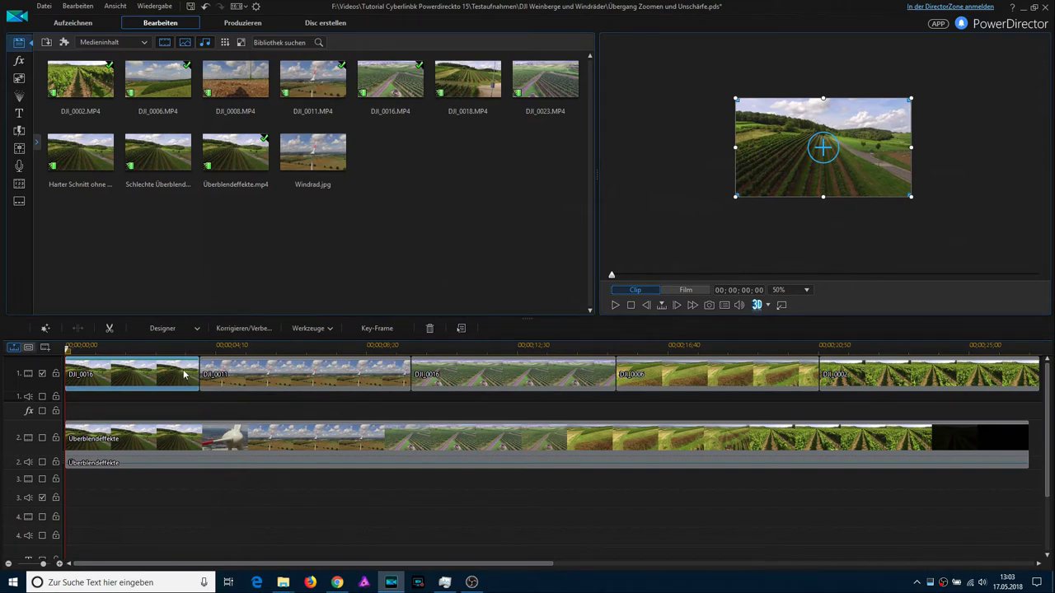
{"action": "double_click", "coordinate": [188, 373]}
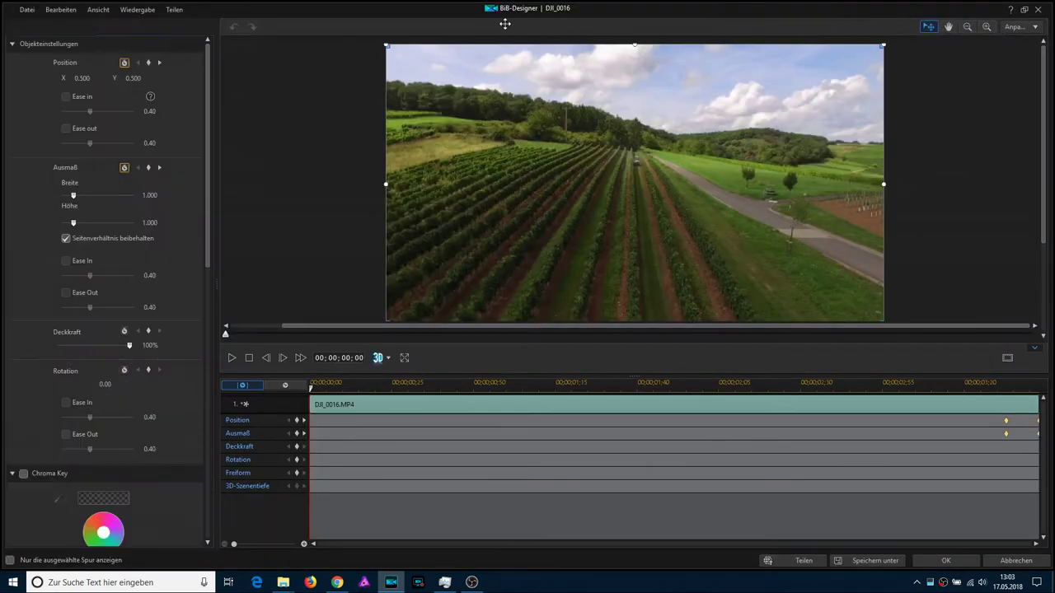
{"action": "left_click", "coordinate": [79, 27]}
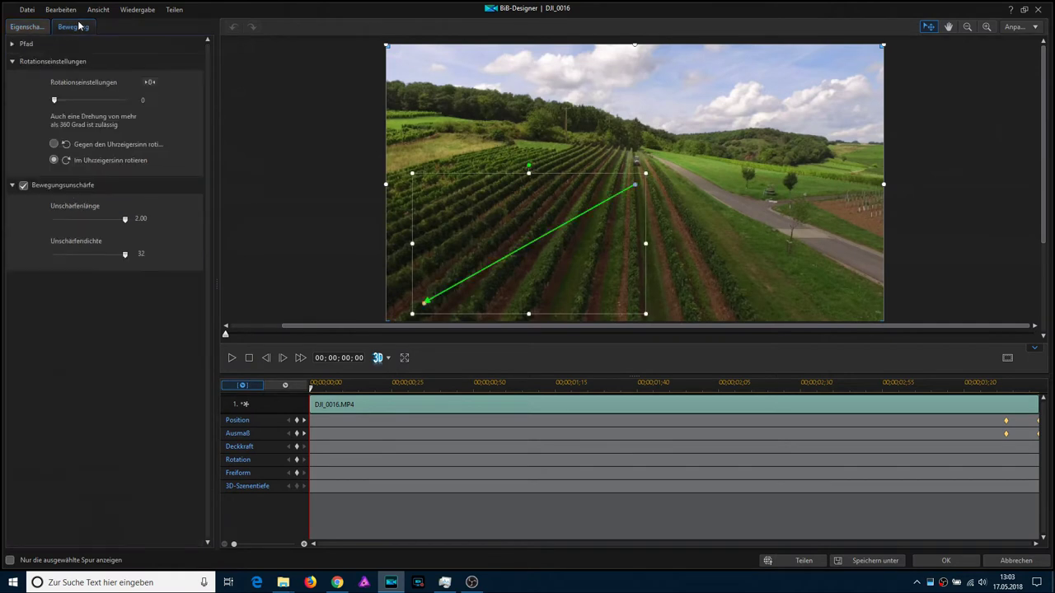
Compare the motion-blurred image of DJI_0016 at the last frame with the keyframe at 00;00;03;33.
{"action": "left_click", "coordinate": [1007, 422]}
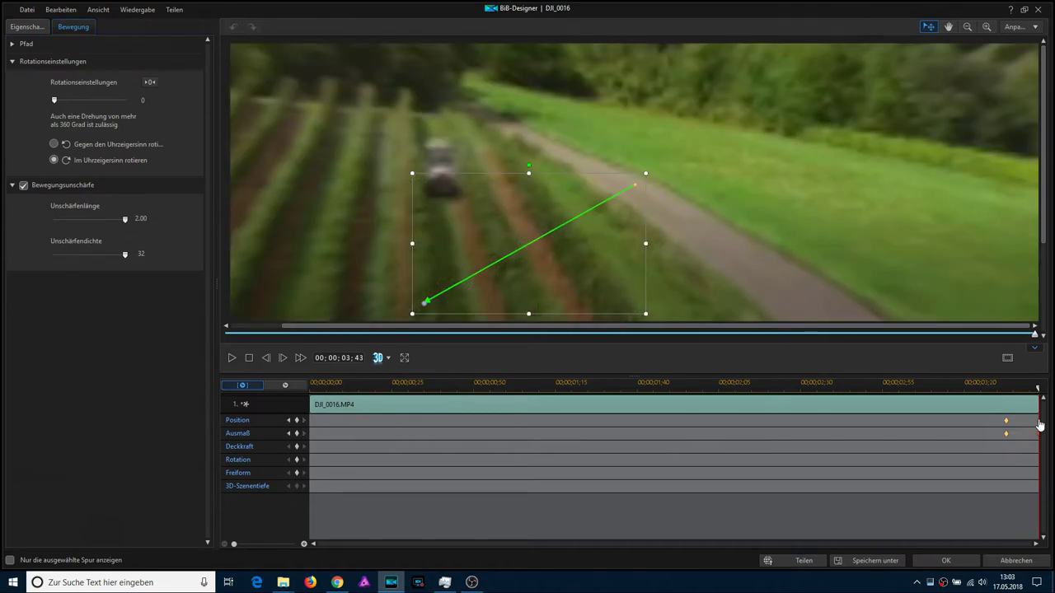
{"action": "left_click", "coordinate": [810, 386]}
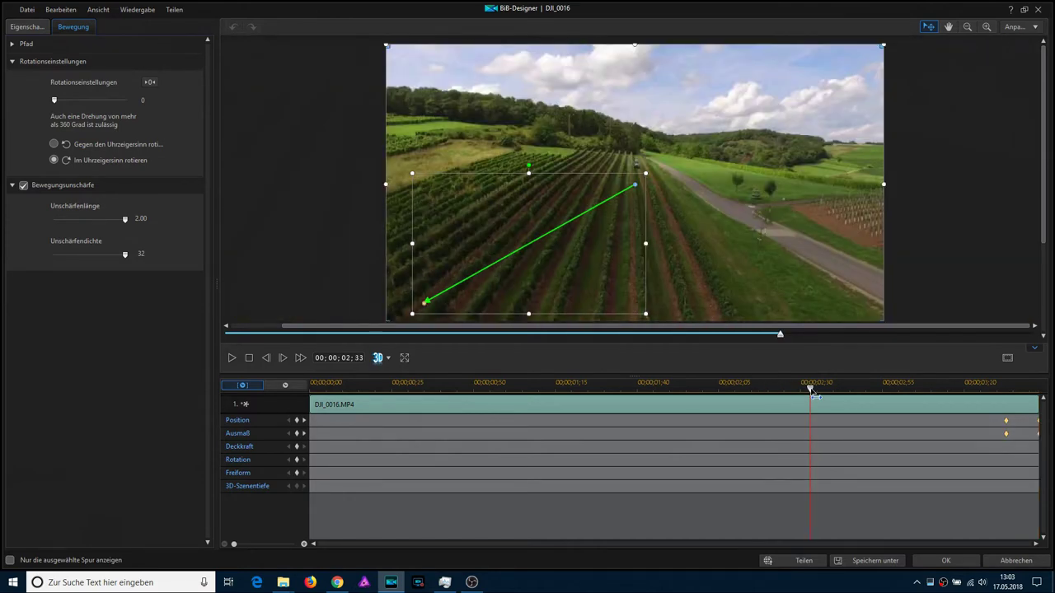
{"action": "left_click_drag", "start_coordinate": [814, 394], "coordinate": [1004, 412]}
{"action": "left_click", "coordinate": [1008, 425]}
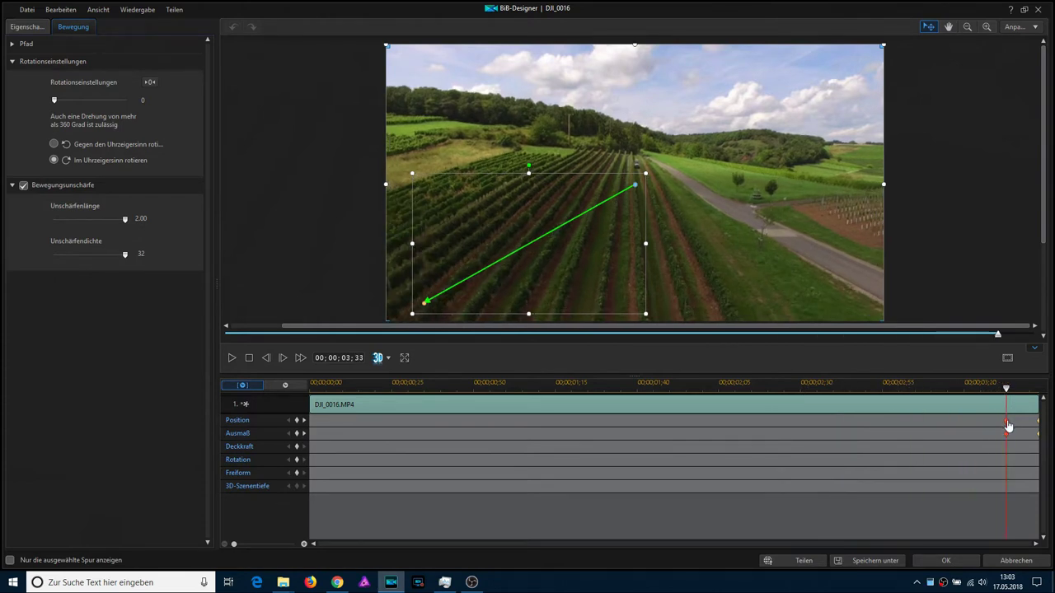
Turn off Bewegungsunschärfe, compare the frames at 00;00;03;43 and 00;00;03;33 without it, and turn it back on.
{"action": "left_click", "coordinate": [23, 185]}
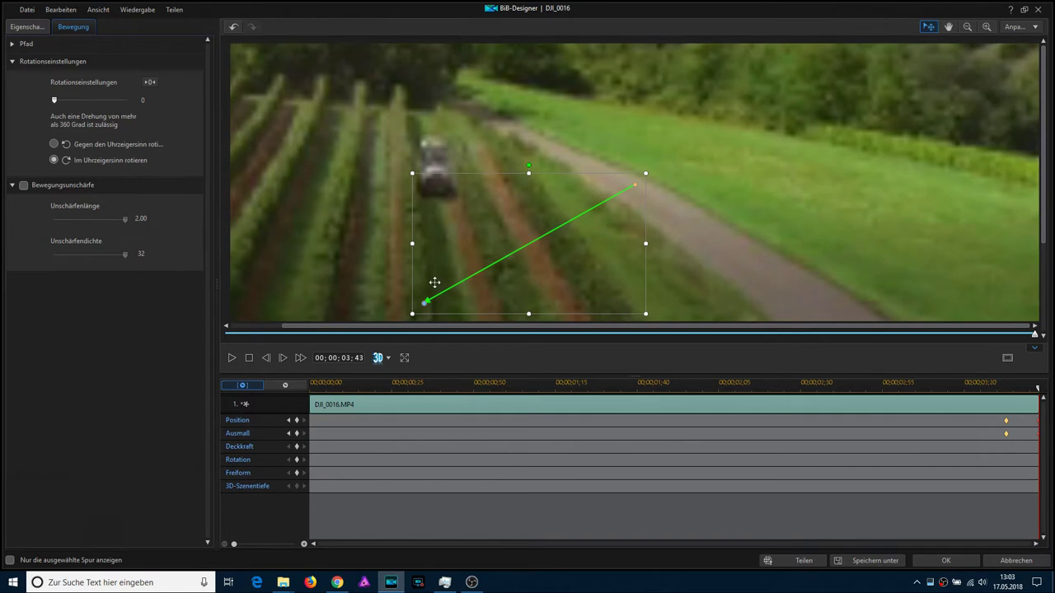
{"action": "left_click", "coordinate": [1007, 422]}
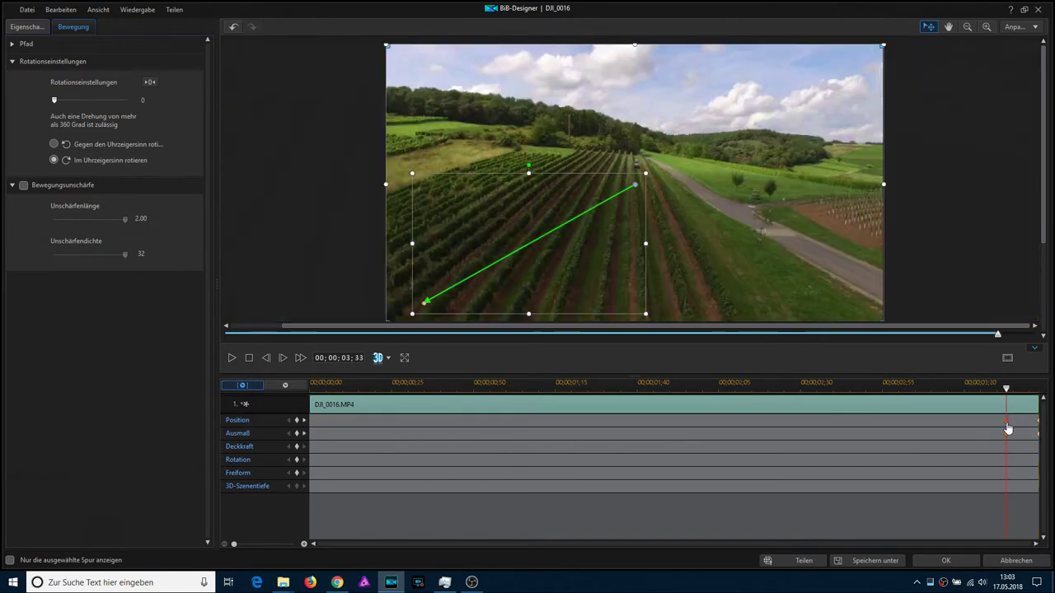
{"action": "mouse_move", "coordinate": [1007, 393]}
{"action": "left_mouse_down"}
{"action": "mouse_move", "coordinate": [1041, 392]}
{"action": "mouse_move", "coordinate": [966, 402]}
{"action": "mouse_move", "coordinate": [1007, 404]}
{"action": "left_mouse_up"}
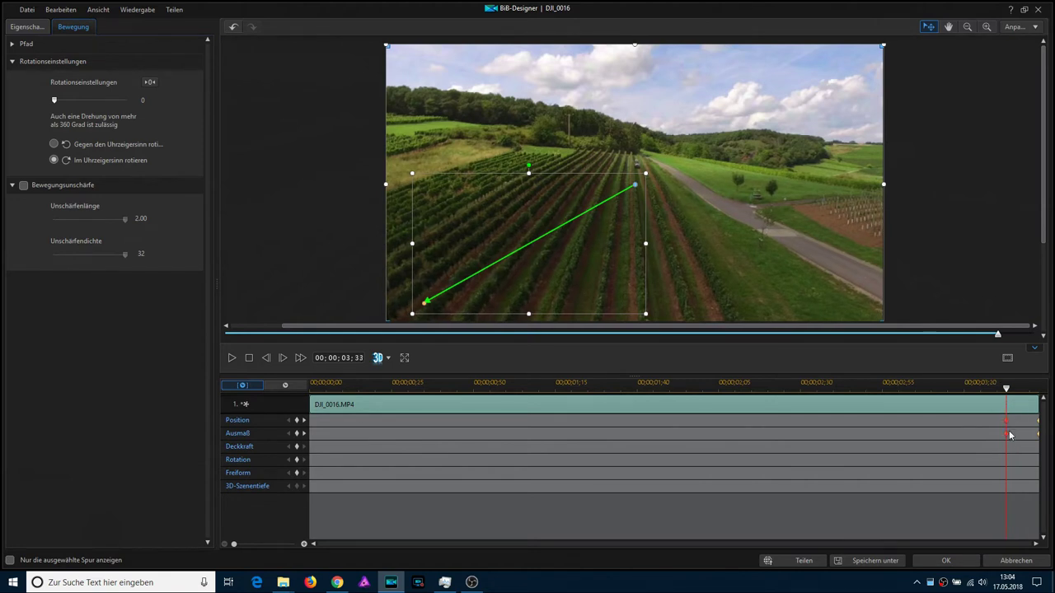
{"action": "left_click", "coordinate": [23, 186]}
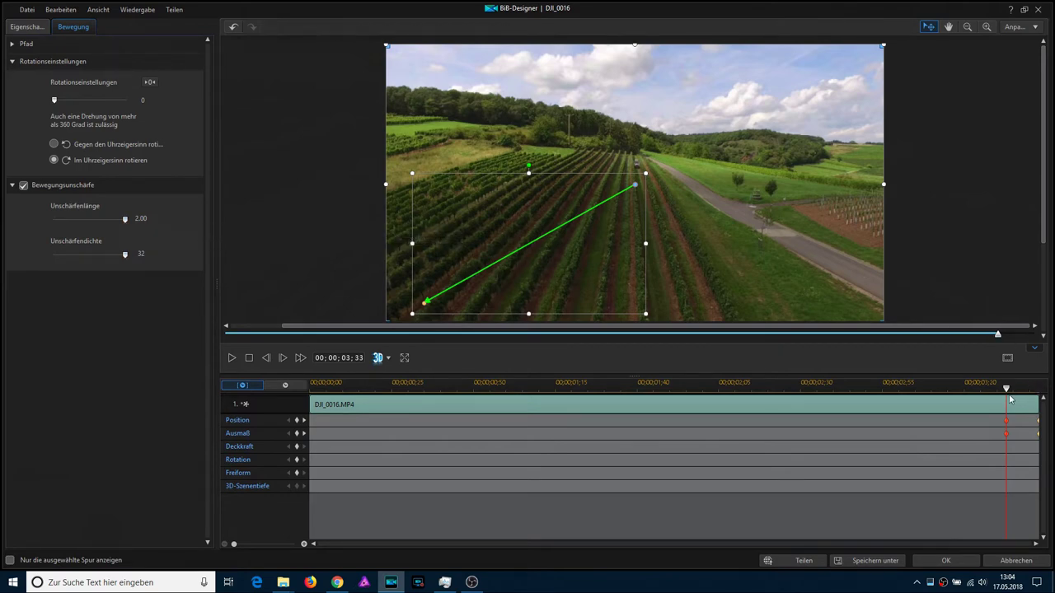
At the last frame, 00;00;03;43, reduce the motion blur's Unschärfenlänge to 0.00.
{"action": "left_click_drag", "start_coordinate": [1006, 394], "coordinate": [1041, 393]}
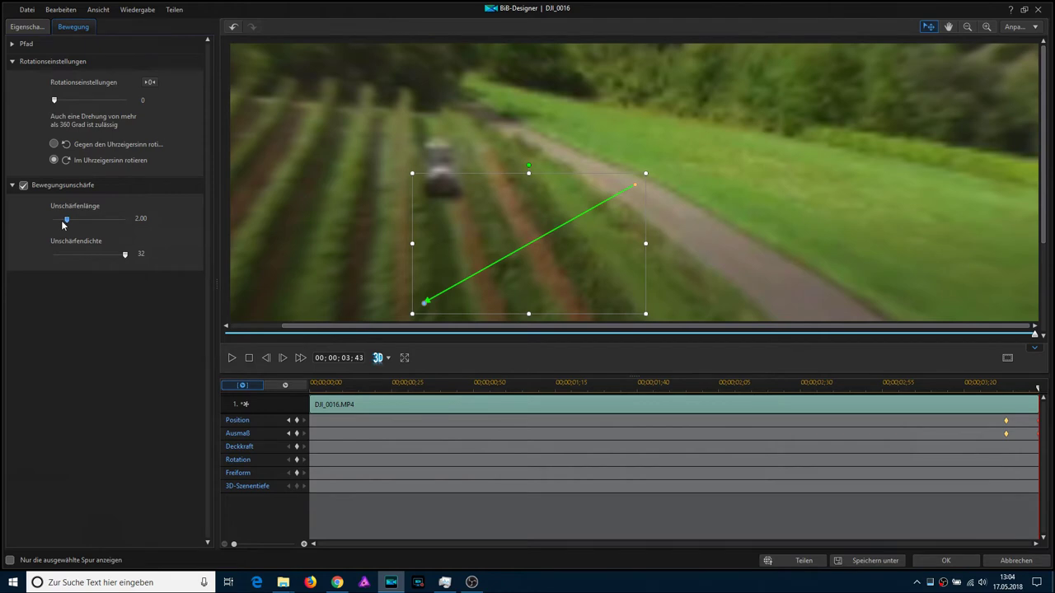
{"action": "left_click_drag", "start_coordinate": [63, 223], "coordinate": [51, 223]}
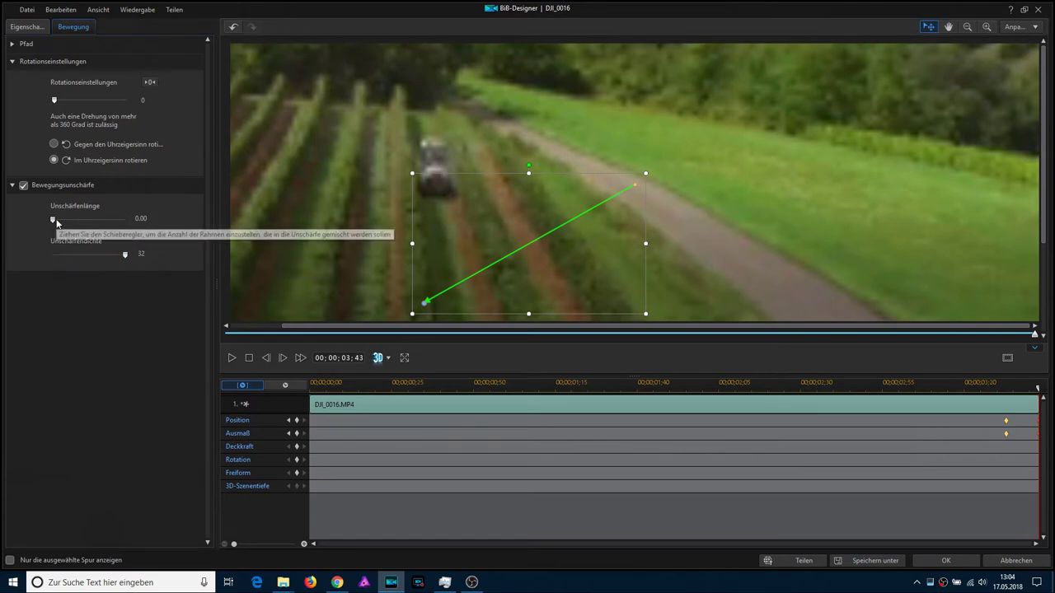
Raise the motion blur's Unschärfenlänge for DJI_0016 to its maximum and accept the clip's changes.
{"action": "left_click", "coordinate": [153, 222]}
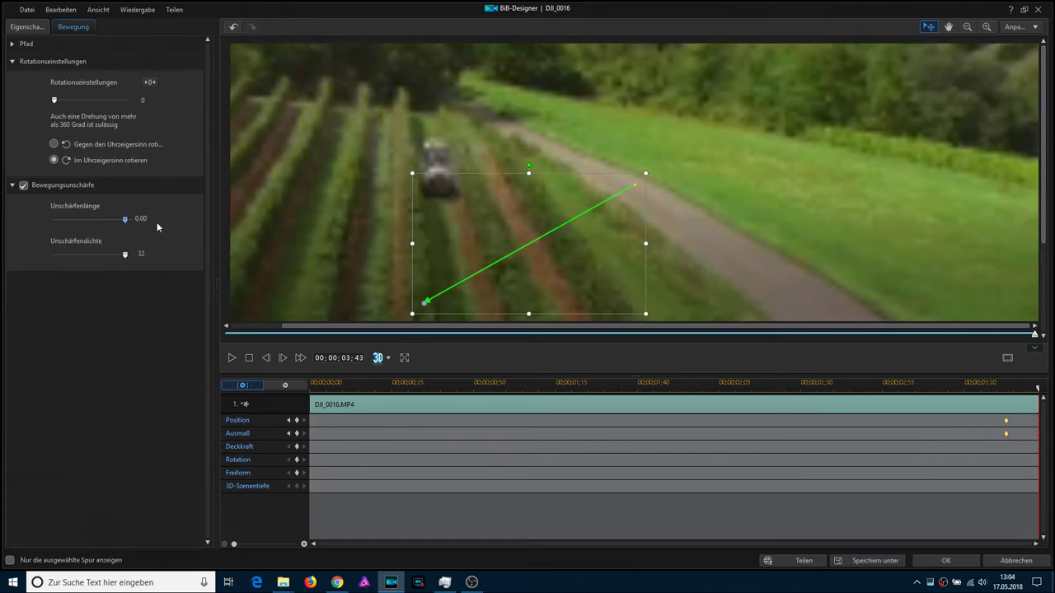
{"action": "left_click", "coordinate": [921, 559]}
Open the wind turbine clip DJI_0011 in the BiB-Designer and turn on Bewegungsunschärfe in its motion settings.
{"action": "left_click", "coordinate": [239, 380]}
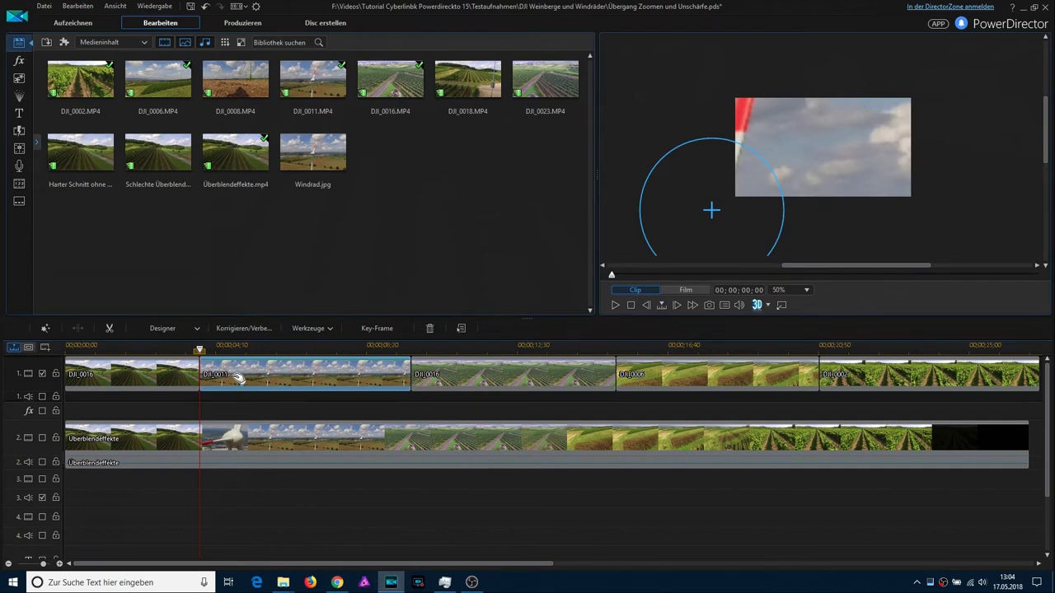
{"action": "double_click", "coordinate": [235, 379]}
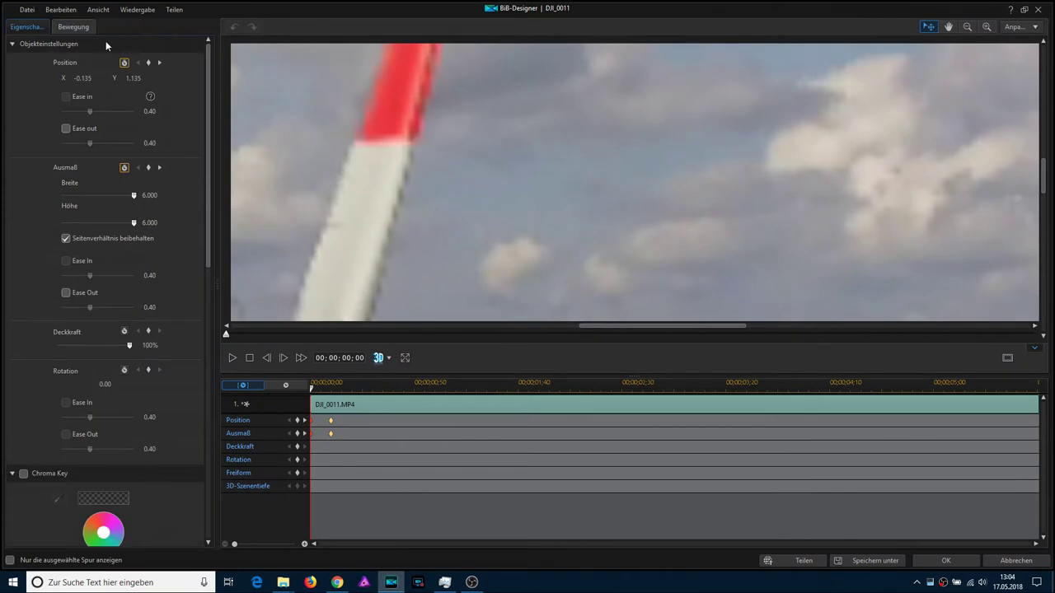
{"action": "left_click", "coordinate": [73, 27]}
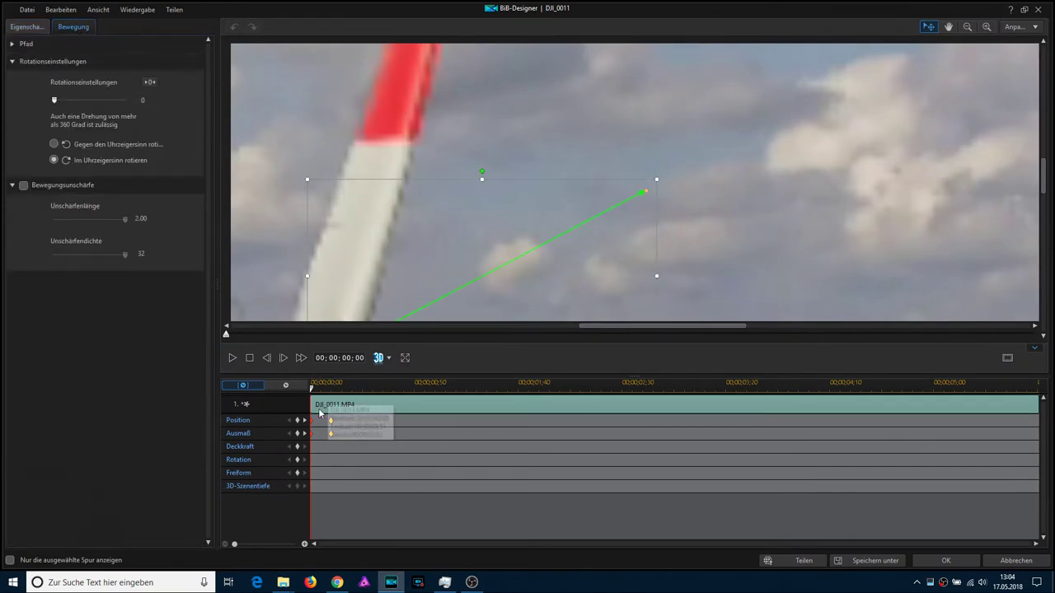
{"action": "left_click", "coordinate": [24, 186]}
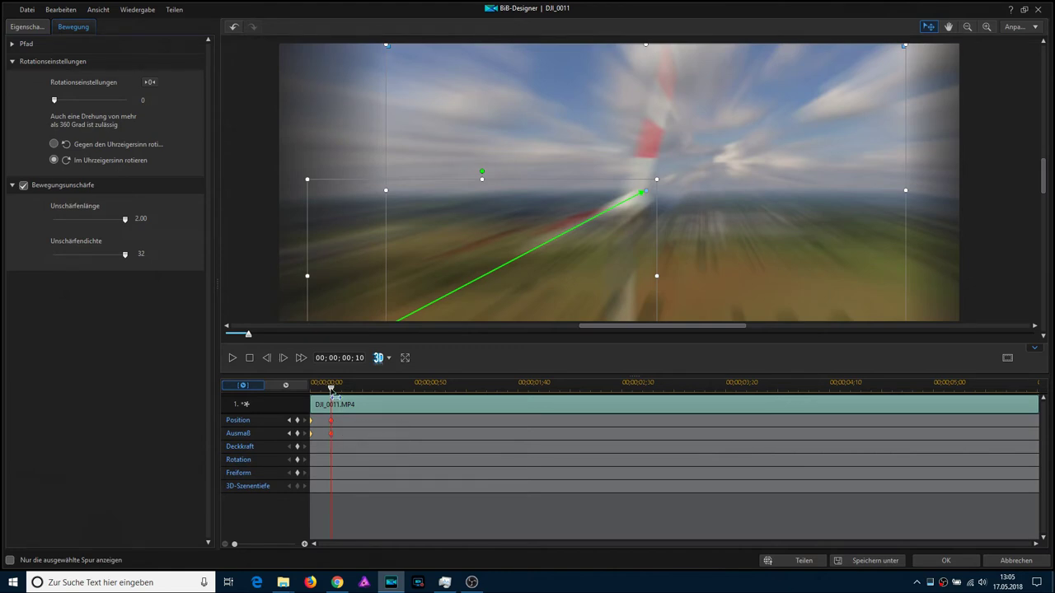
Compare DJI_0011's motion-blurred frames between its start and the keyframe at 00;00;00;10, and accept the clip's changes.
{"action": "left_click_drag", "start_coordinate": [333, 394], "coordinate": [311, 392]}
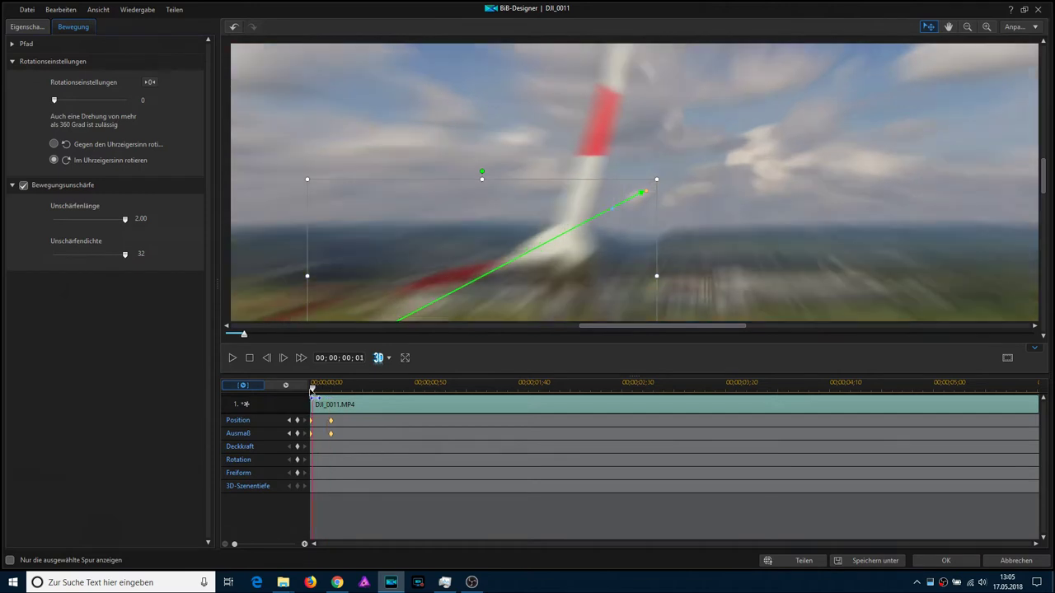
{"action": "left_click_drag", "start_coordinate": [322, 394], "coordinate": [332, 394]}
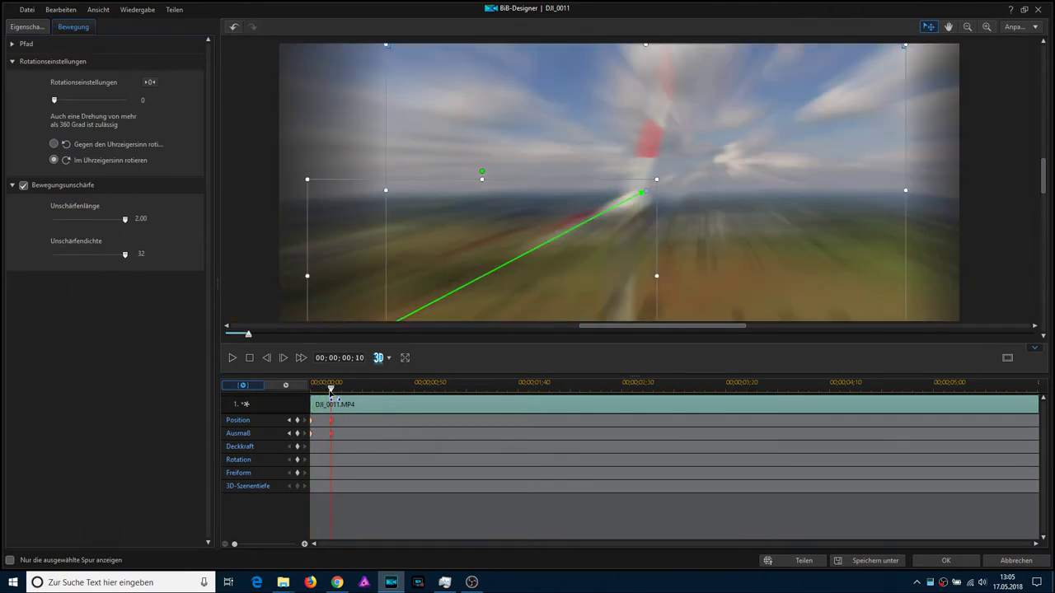
{"action": "left_click", "coordinate": [924, 559]}
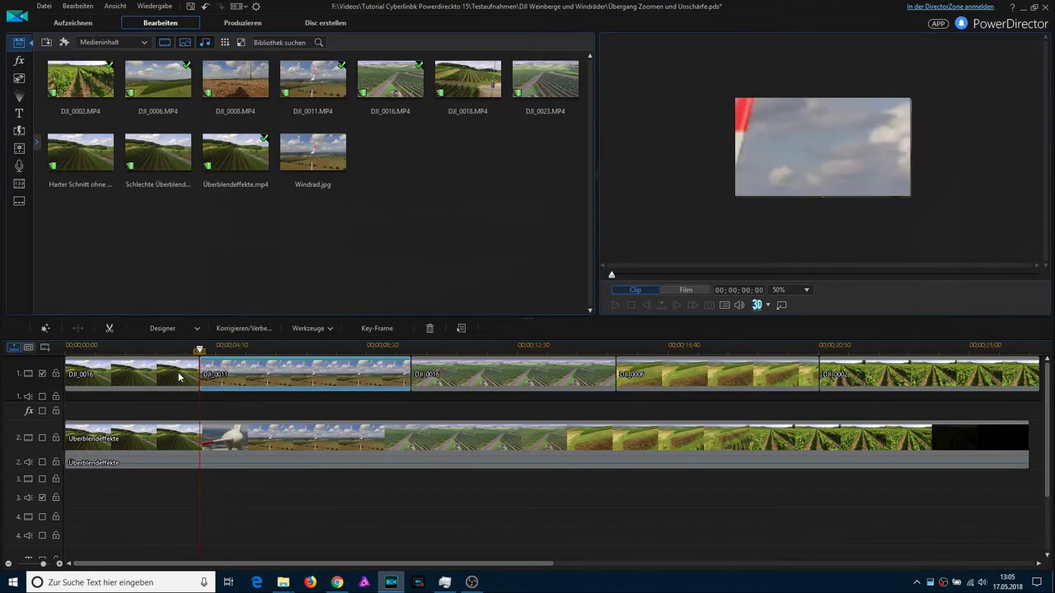
Set the preview zoom to 75% and play the film from 00;00;01;50 through the zoom transition into the wind turbine clip.
{"action": "left_click", "coordinate": [131, 349]}
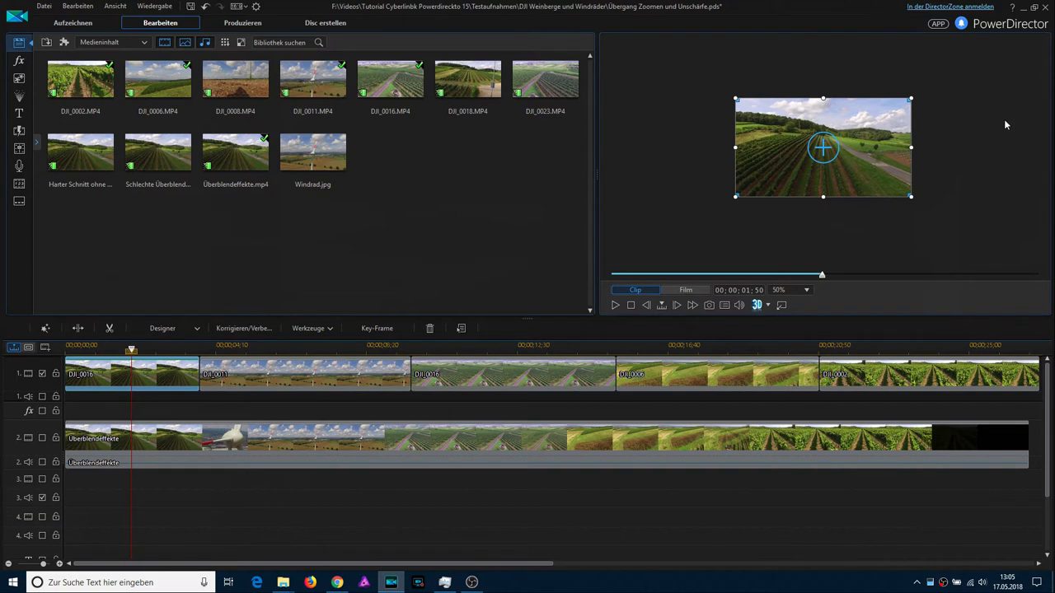
{"action": "left_click", "coordinate": [806, 291]}
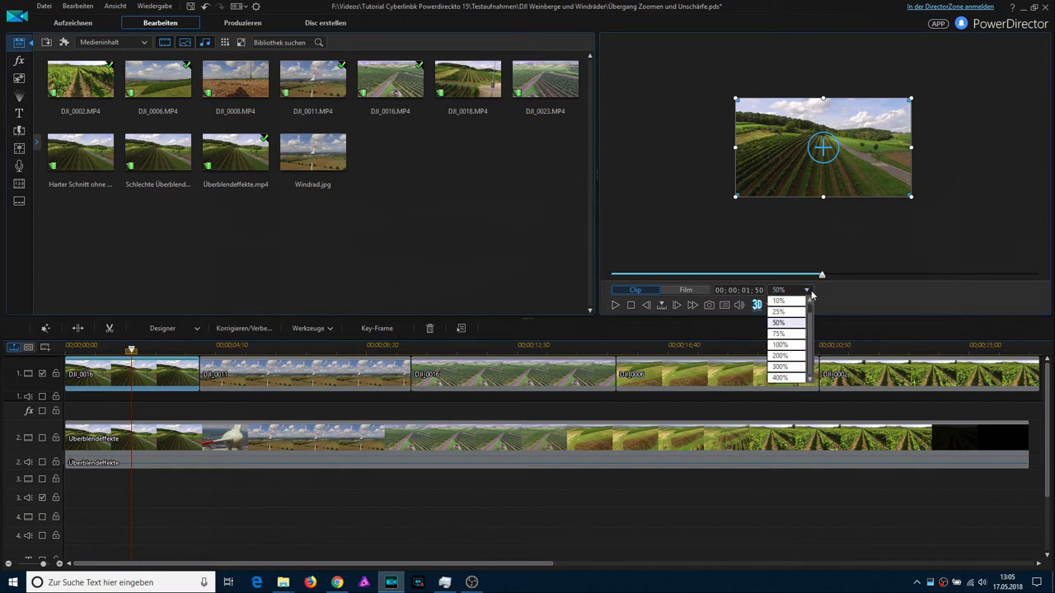
{"action": "left_click", "coordinate": [790, 334]}
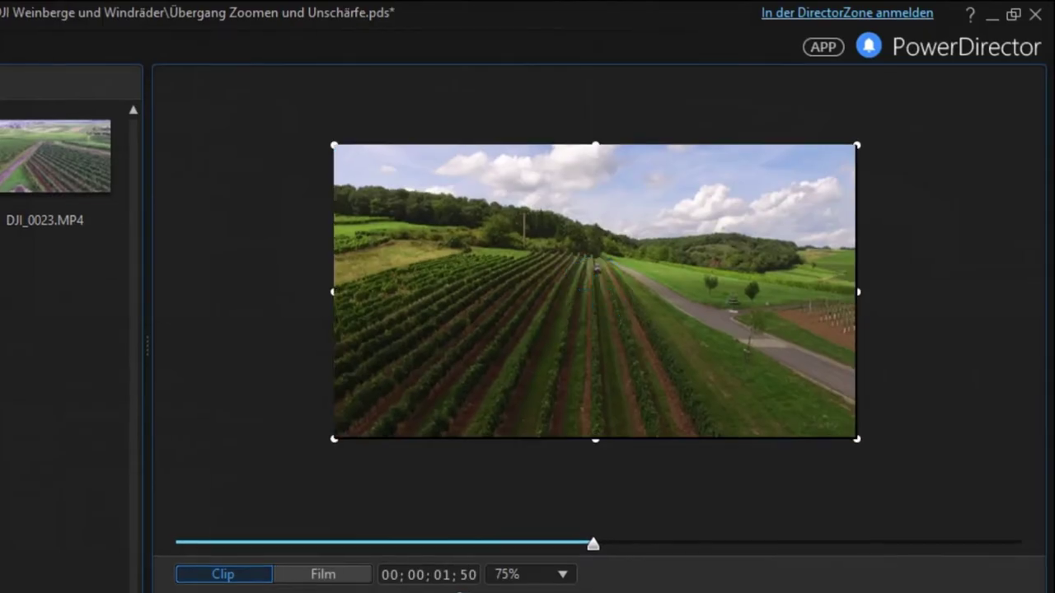
{"action": "left_click", "coordinate": [615, 305]}
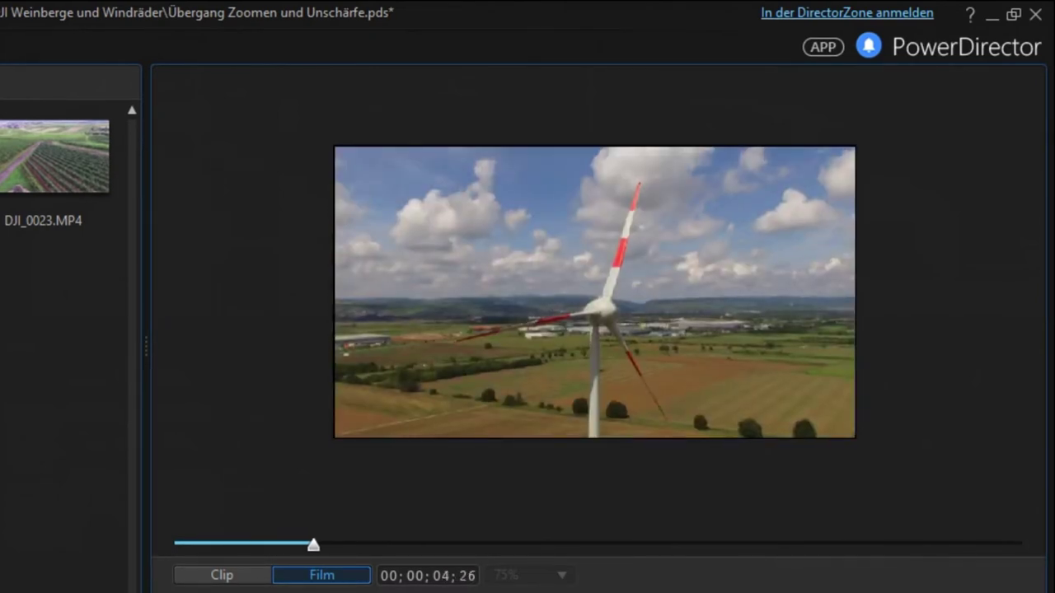
{"action": "key", "text": "space"}
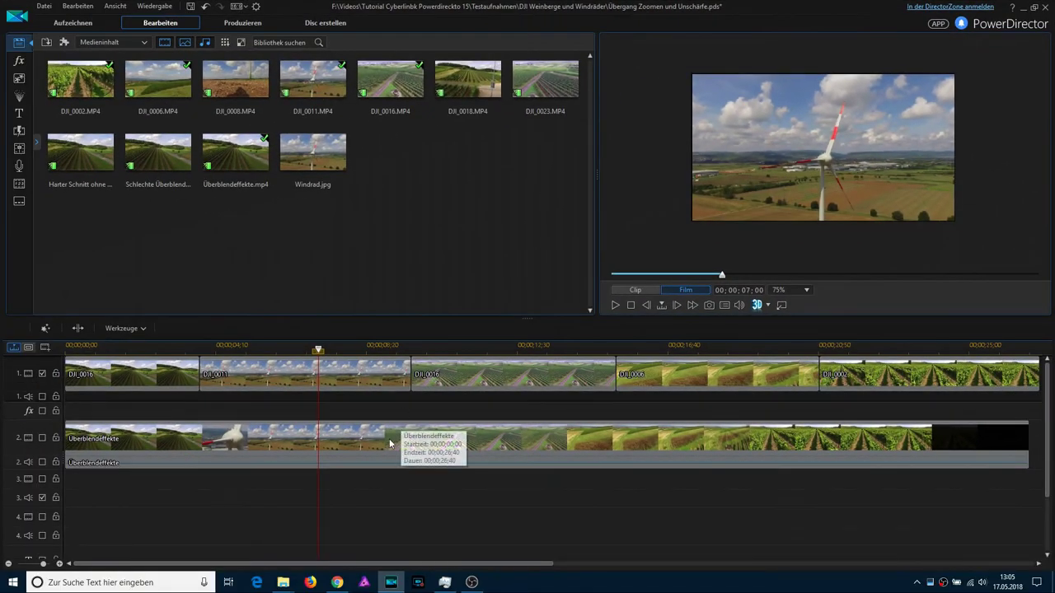
Move the playhead to 00;00;08;53, where the Überblendeffekte clip changes from wind turbine to vineyard, and select DJI_0011 there.
{"action": "left_click", "coordinate": [392, 433]}
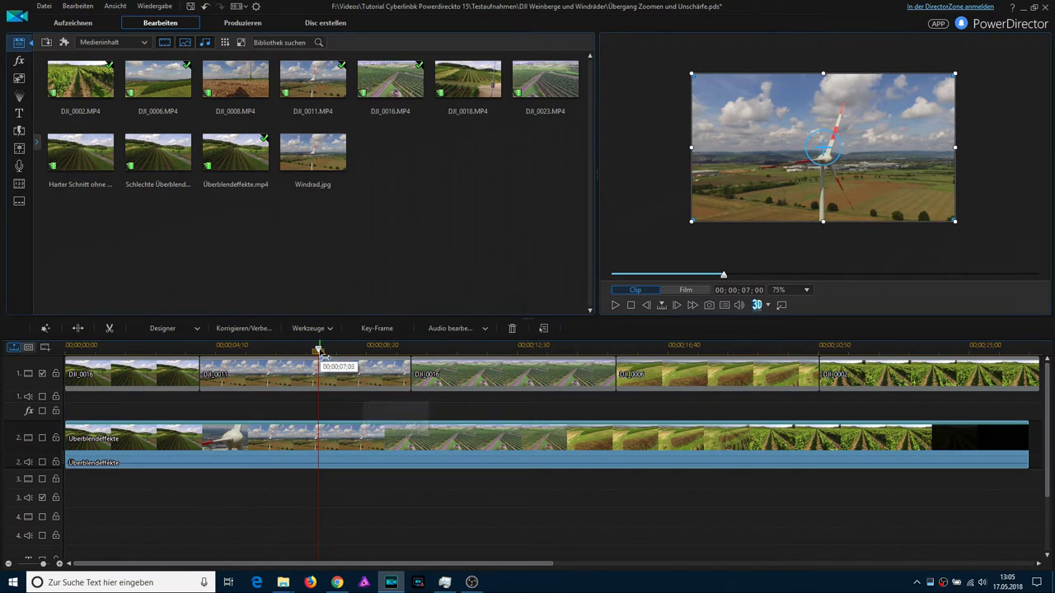
{"action": "left_click_drag", "start_coordinate": [318, 350], "coordinate": [386, 351]}
{"action": "left_click", "coordinate": [387, 463]}
{"action": "left_click", "coordinate": [383, 375]}
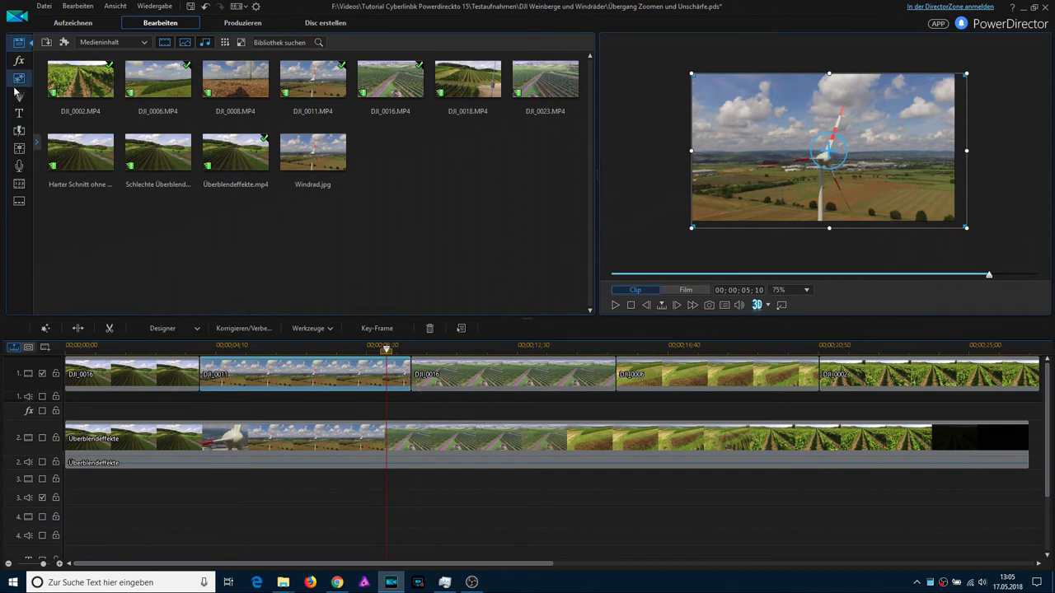
Search the transition library for "übere" and "über", and clear the search to show all transitions again.
{"action": "left_click", "coordinate": [20, 132]}
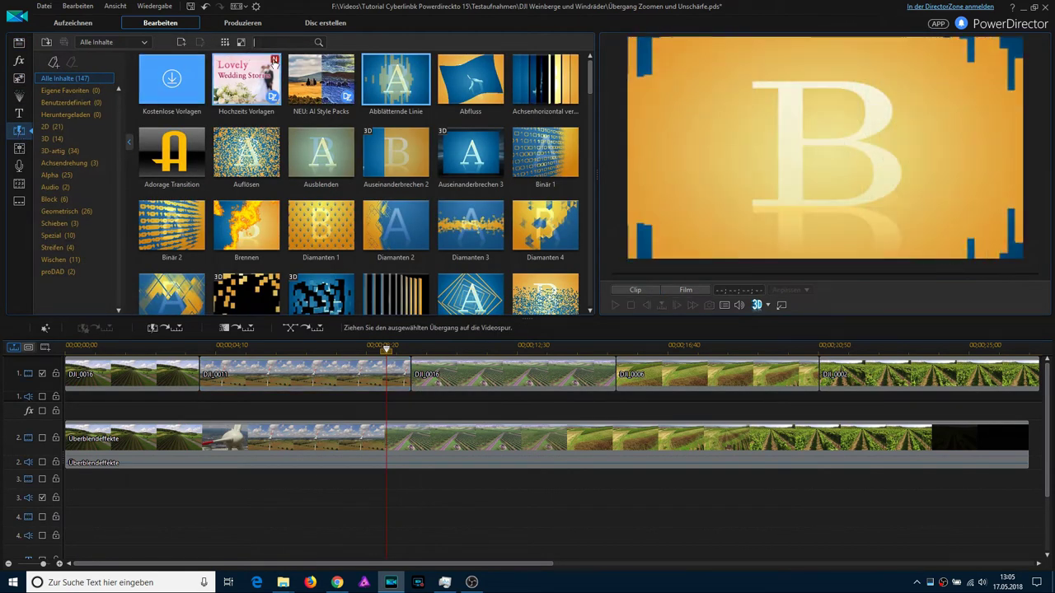
{"action": "type", "text": "übere"}
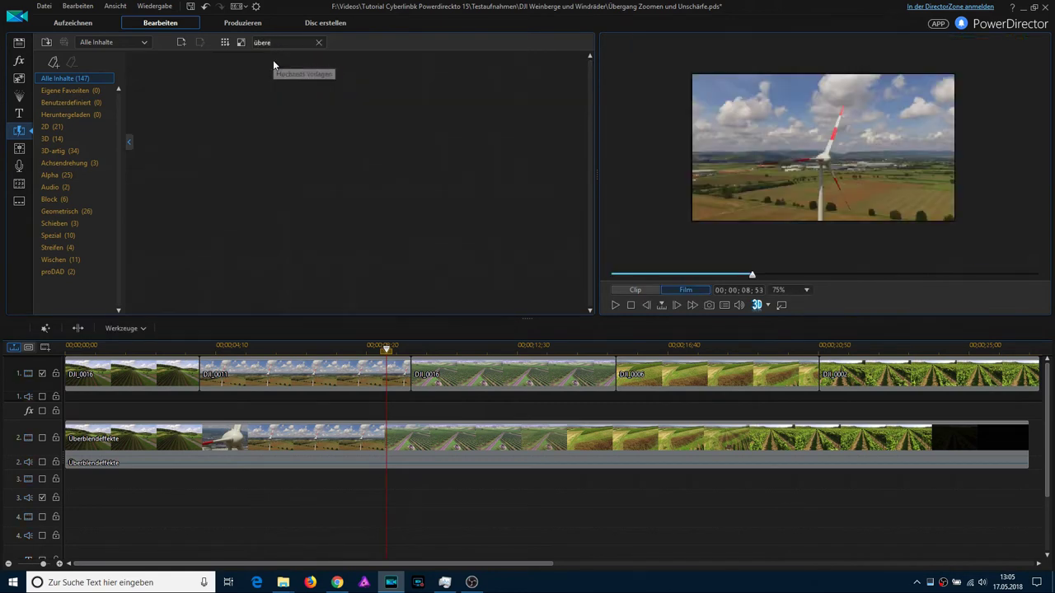
{"action": "key", "text": "BackSpace"}
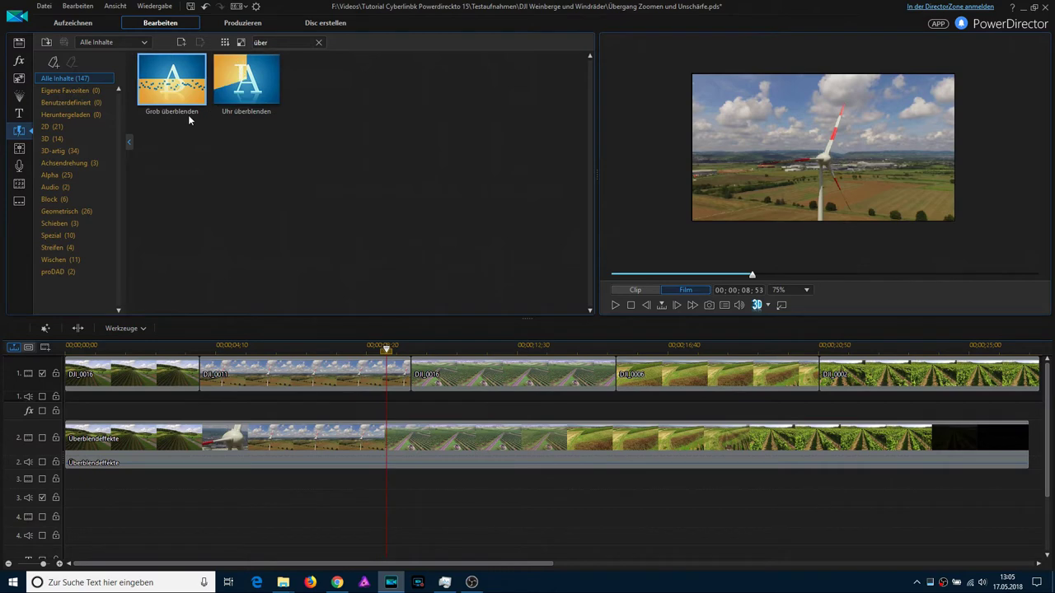
{"action": "left_click", "coordinate": [318, 43]}
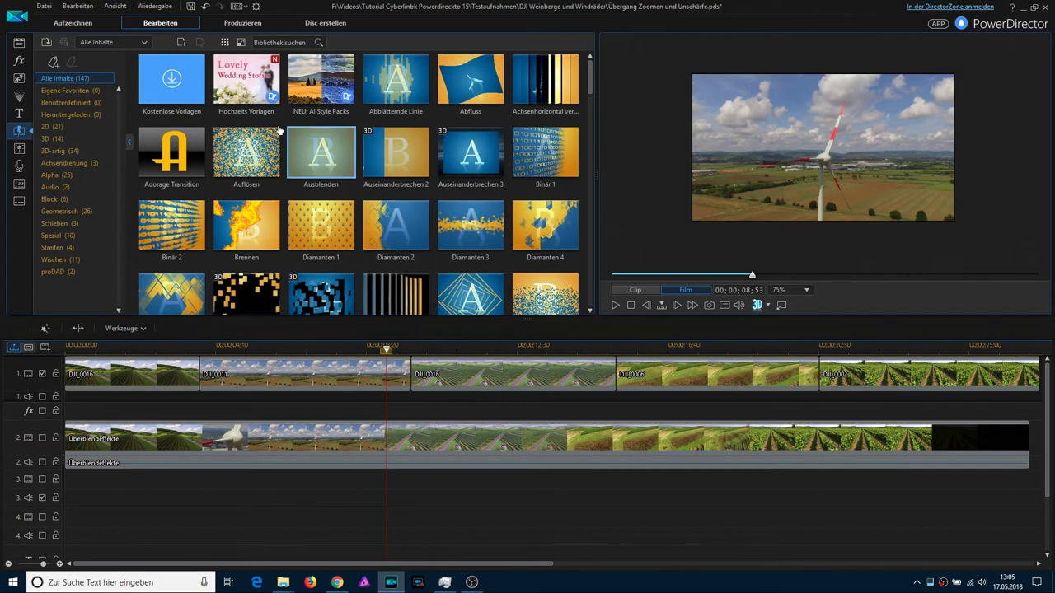
Select Überlappung as the Standardübergangsverhalten in the editing preferences and confirm the preferences.
{"action": "left_click", "coordinate": [256, 7]}
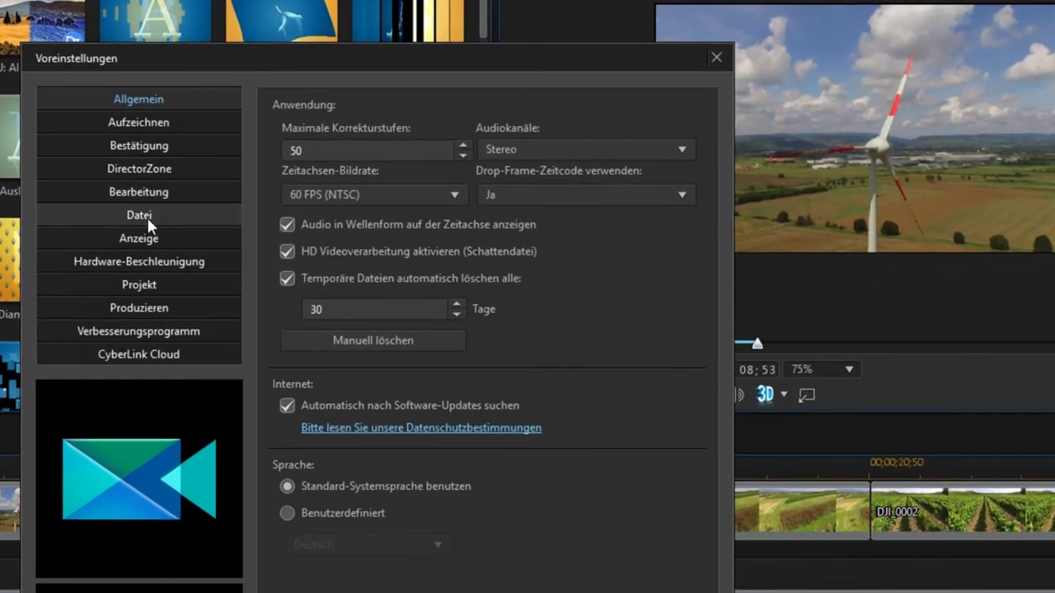
{"action": "left_click", "coordinate": [146, 215]}
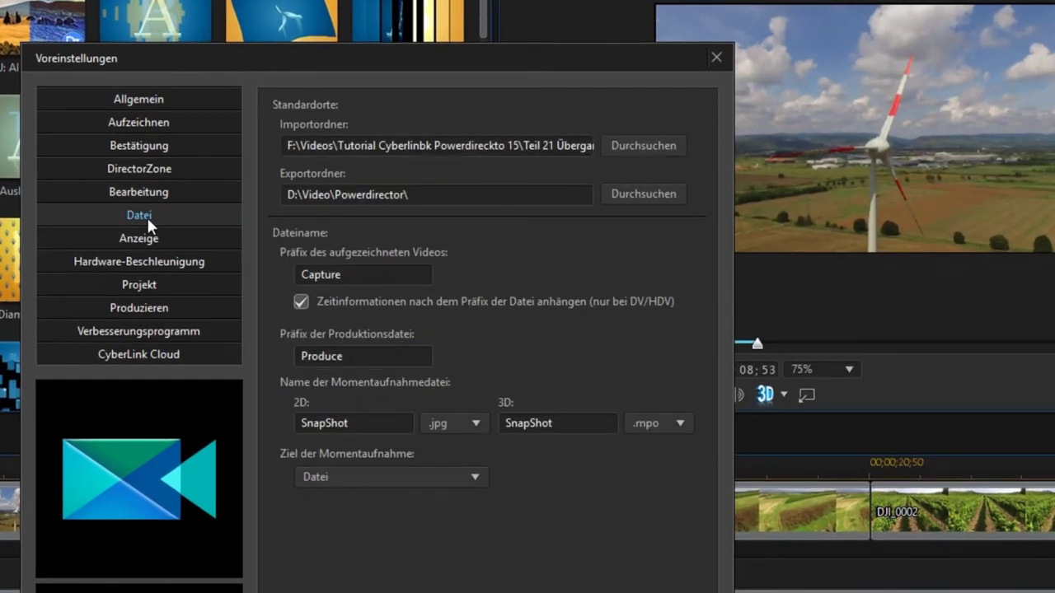
{"action": "left_click", "coordinate": [145, 192]}
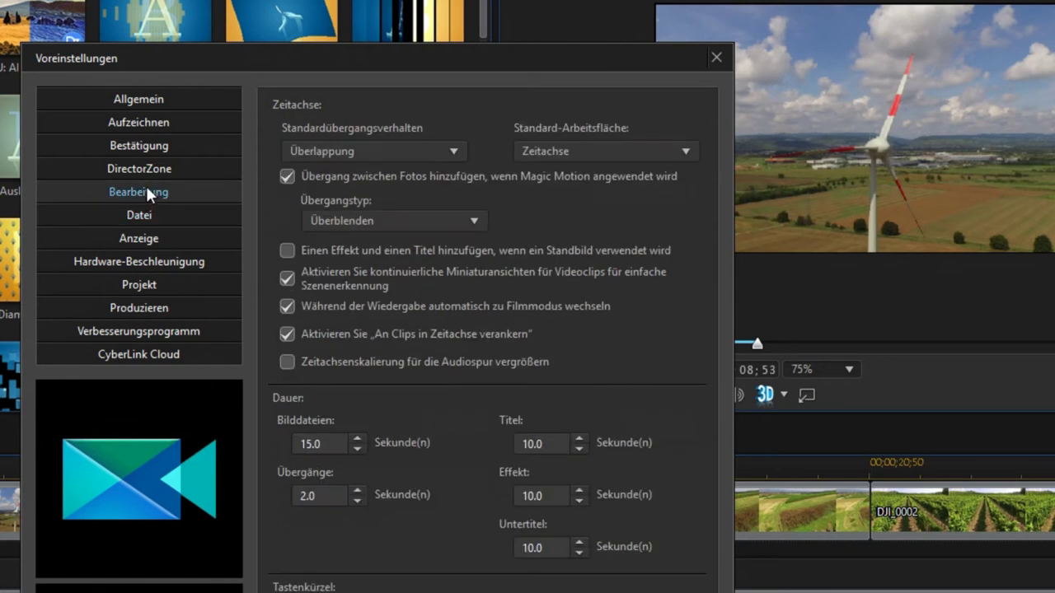
{"action": "left_click", "coordinate": [448, 156]}
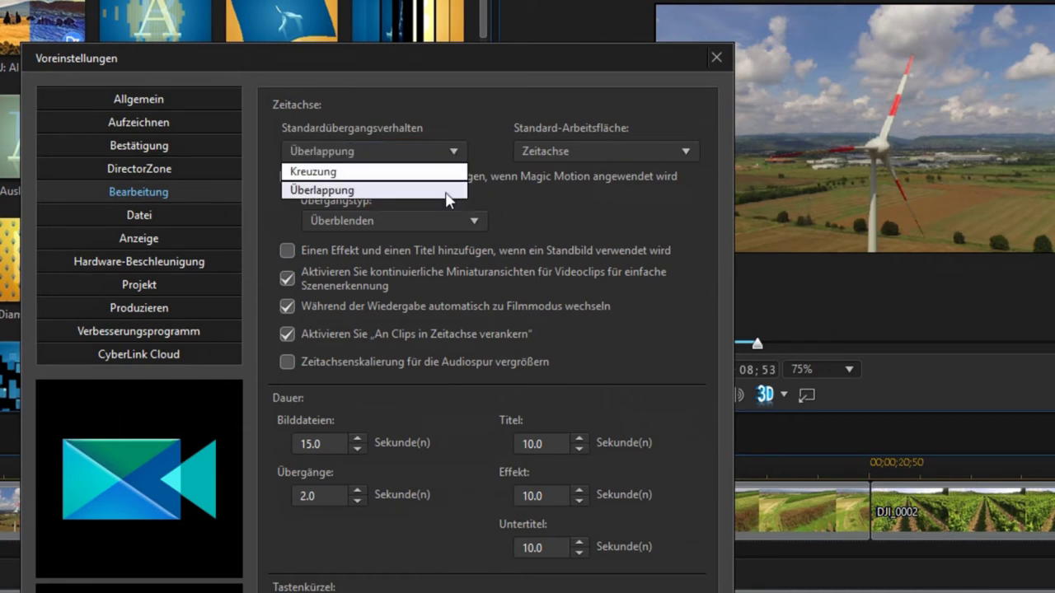
{"action": "left_click", "coordinate": [445, 188]}
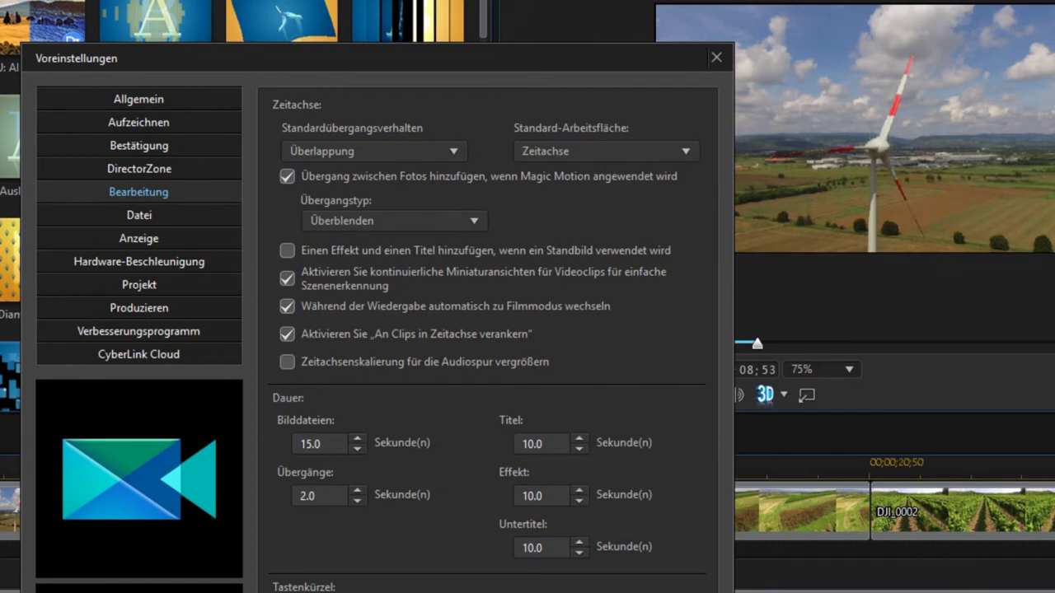
{"action": "key", "text": "Return"}
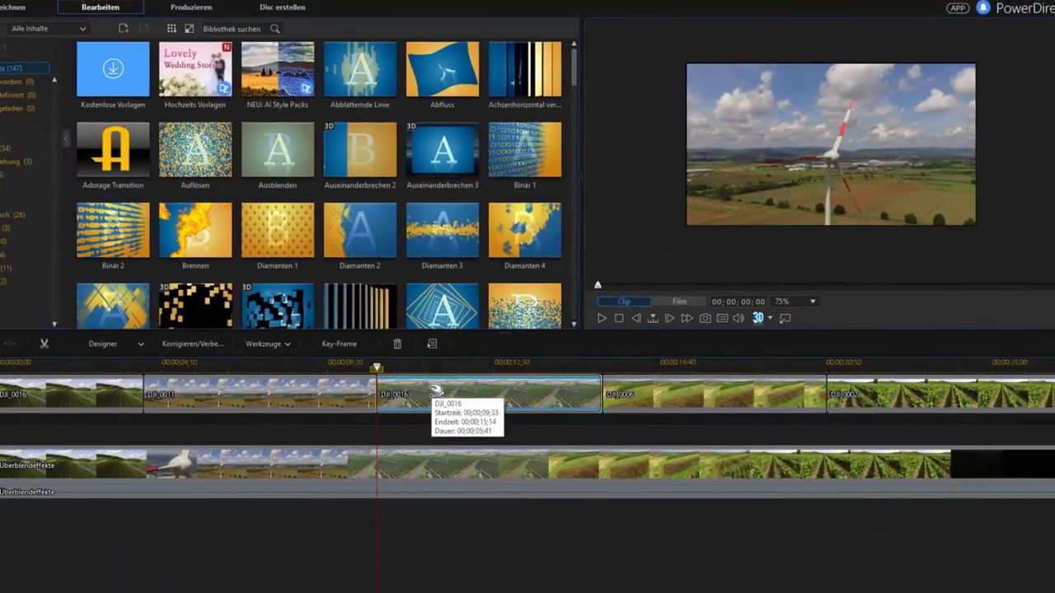
Shift the second DJI_0016 clip over the end of DJI_0011 with Überblenden, and close the gap behind it on the same track.
{"action": "left_click", "coordinate": [250, 515]}
{"action": "left_click_drag", "start_coordinate": [452, 375], "coordinate": [452, 377]}
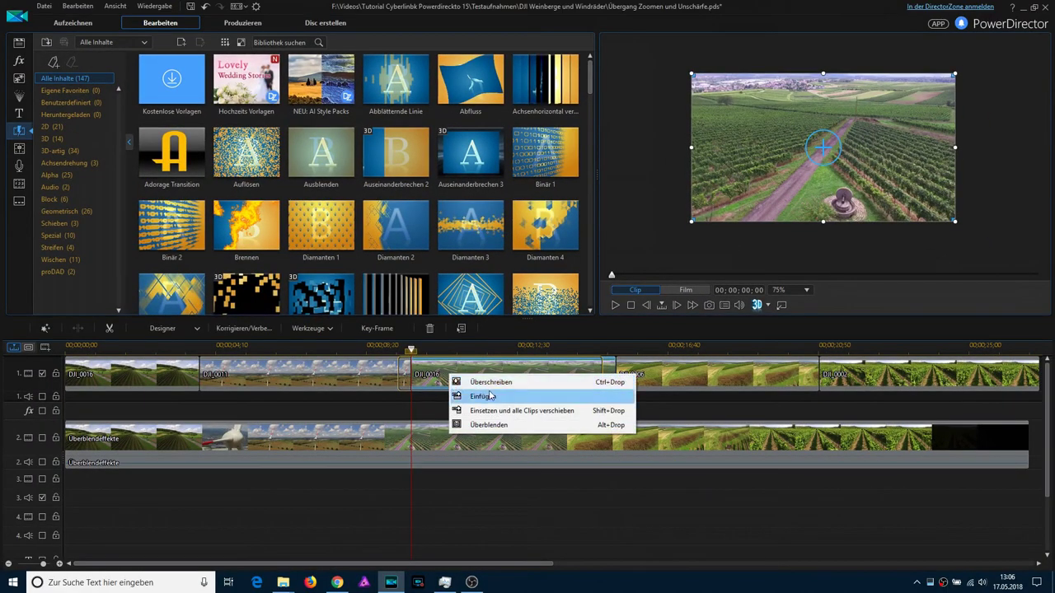
{"action": "left_click", "coordinate": [501, 428]}
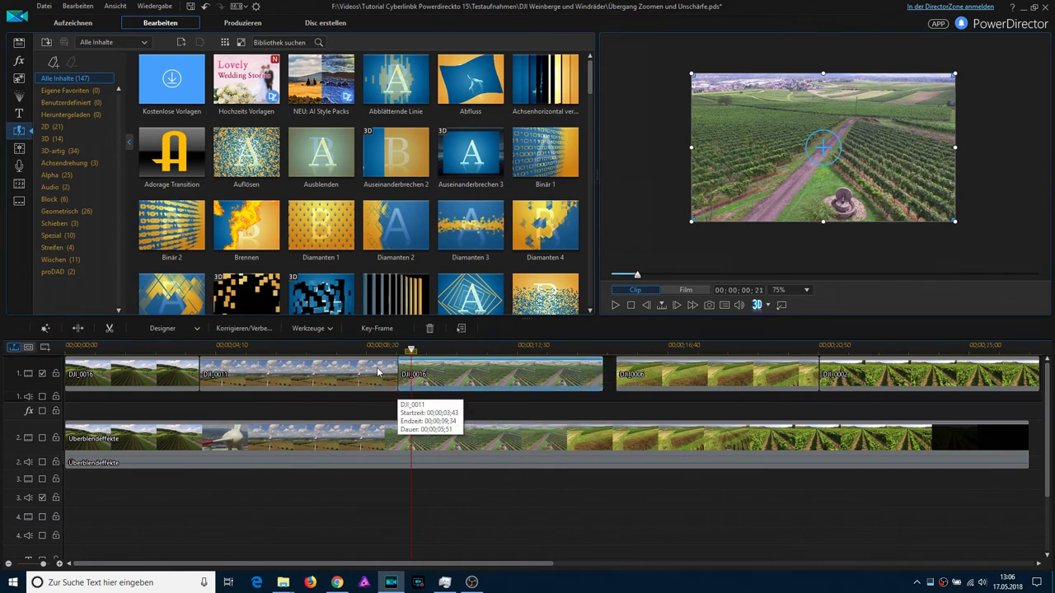
{"action": "right_click", "coordinate": [613, 376]}
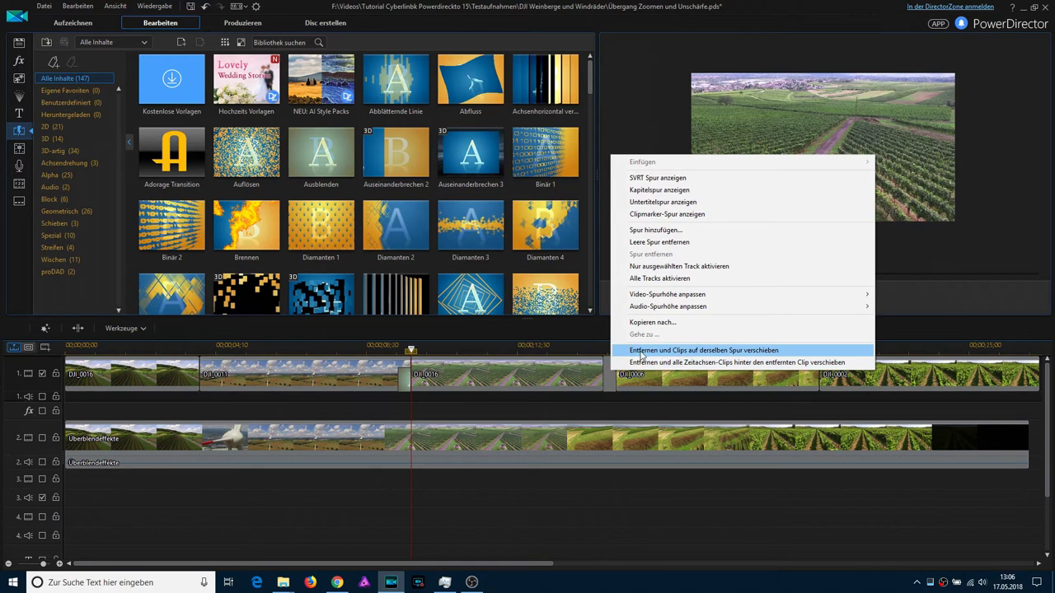
{"action": "left_click", "coordinate": [642, 353]}
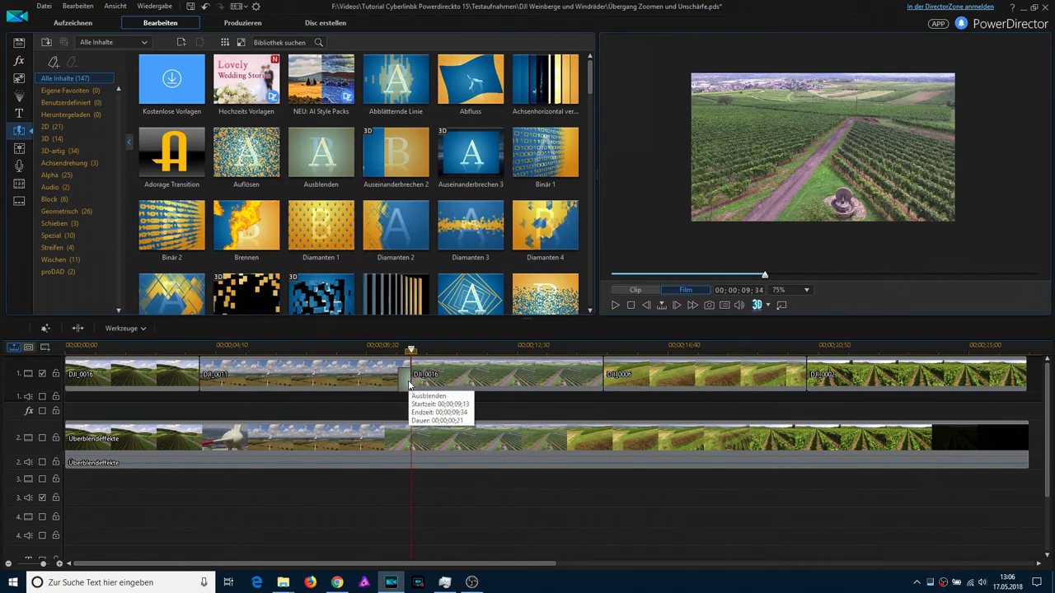
Change the Ausblenden transition between DJI_0011 and DJI_0016 to Kreuzung and play the film across it.
{"action": "double_click", "coordinate": [408, 383]}
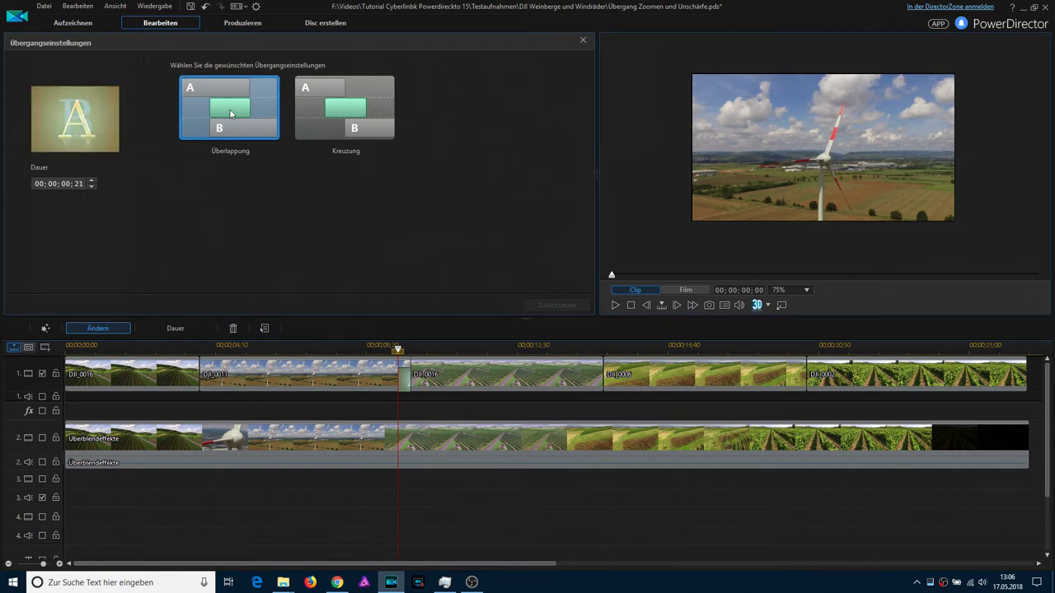
{"action": "left_click", "coordinate": [353, 116]}
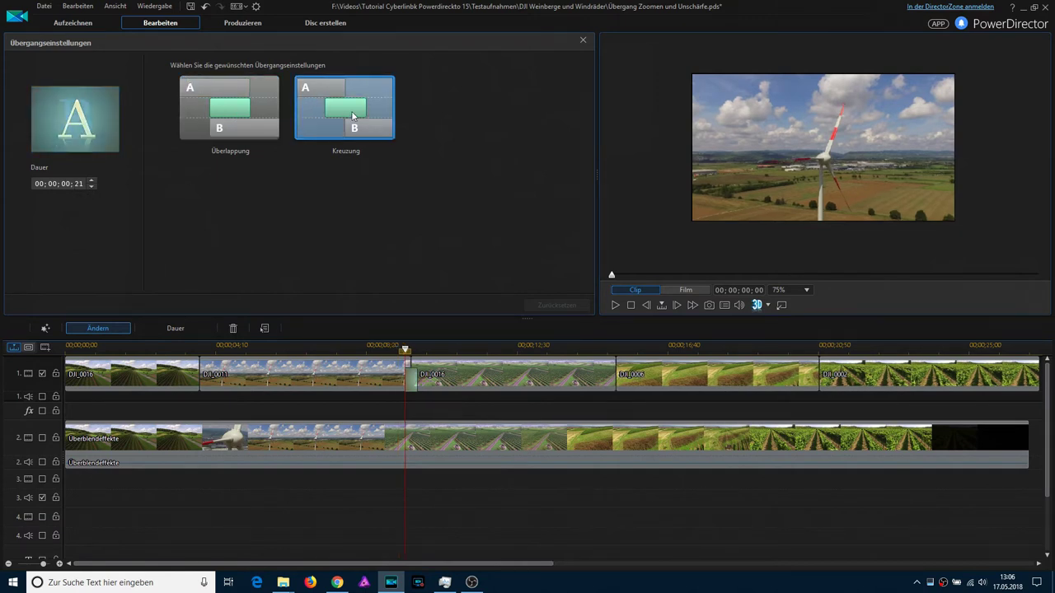
{"action": "left_click", "coordinate": [375, 372]}
{"action": "left_click", "coordinate": [617, 305]}
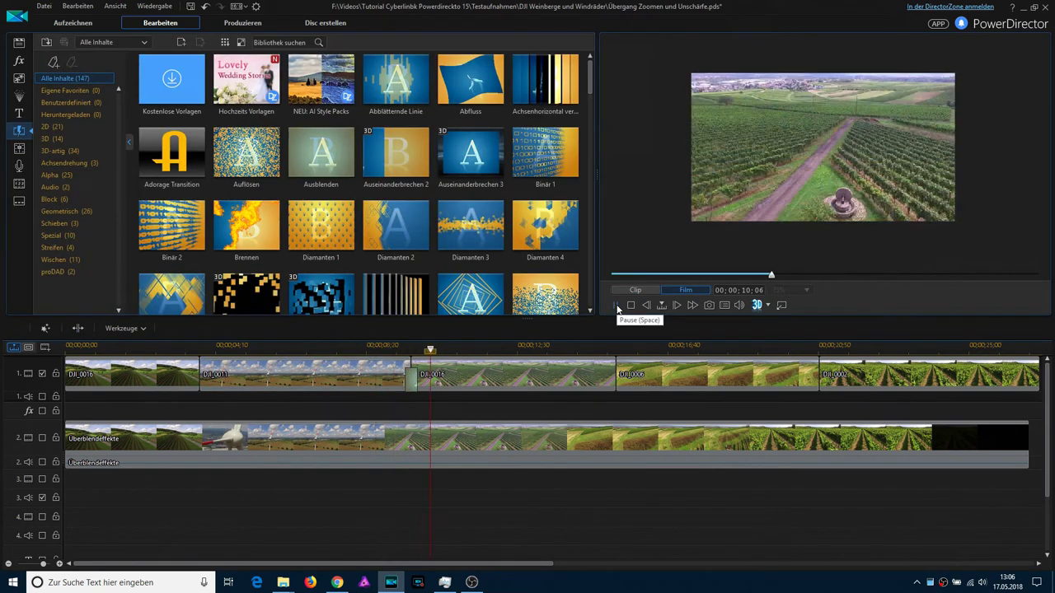
{"action": "left_click", "coordinate": [617, 304]}
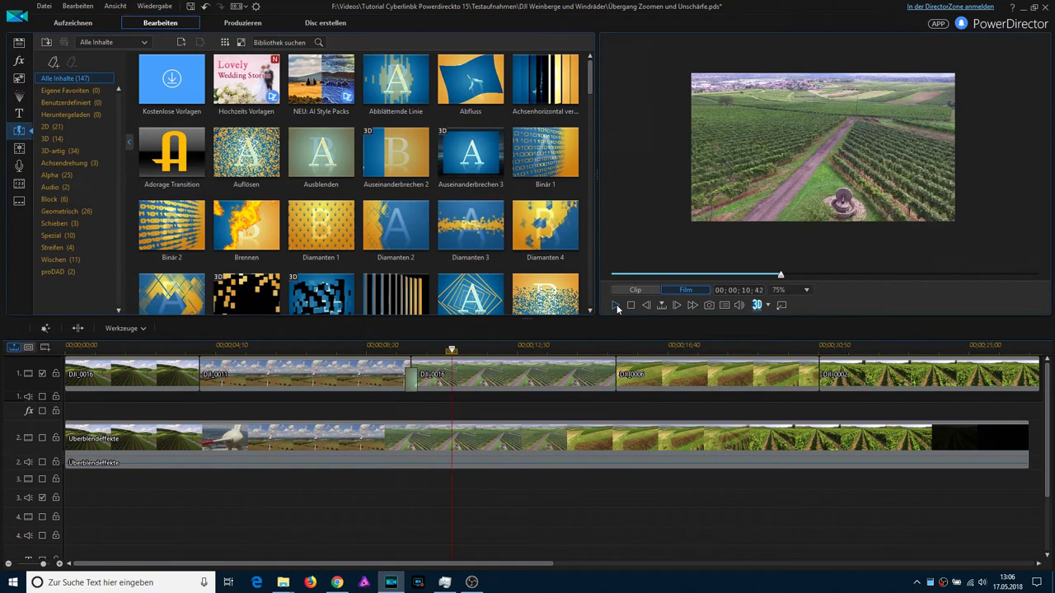
Lengthen the Ausblenden transition to 00;00;00;54 by extending its start over DJI_0011, and open its transition settings.
{"action": "left_click", "coordinate": [409, 385]}
{"action": "left_click_drag", "start_coordinate": [405, 381], "coordinate": [385, 387]}
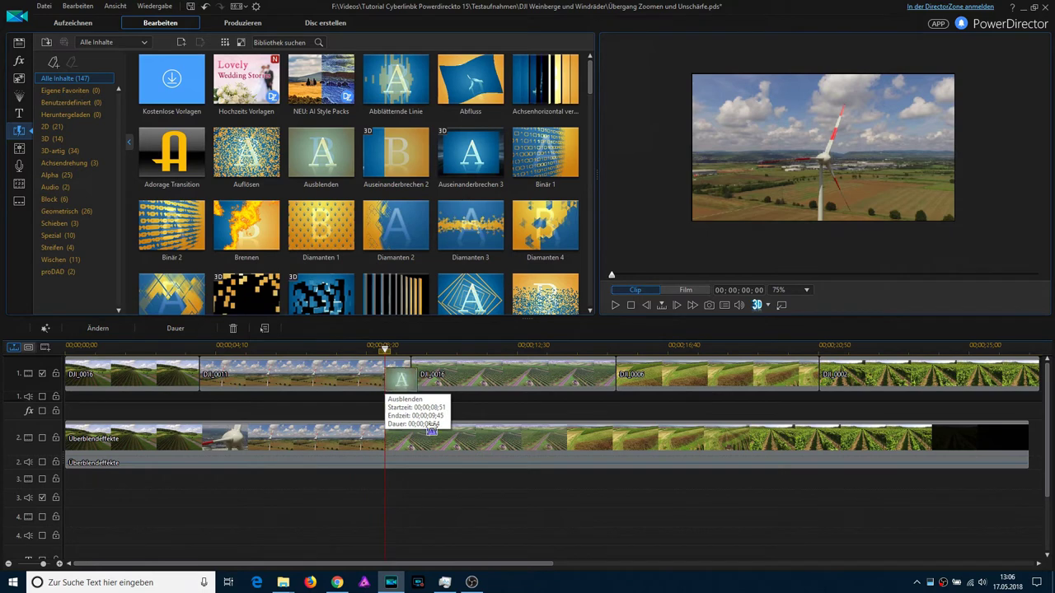
{"action": "double_click", "coordinate": [404, 383]}
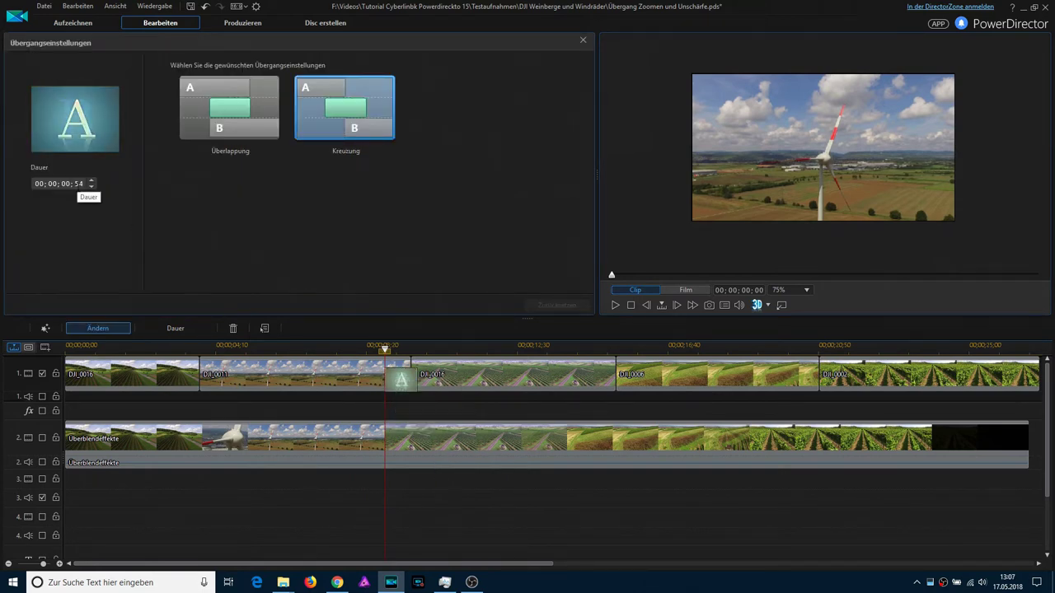
Set the duration of the Ausblenden transition between DJI_0011 and DJI_0016 to 00;00;01;00 and play the film across it.
{"action": "type", "text": "1; "}
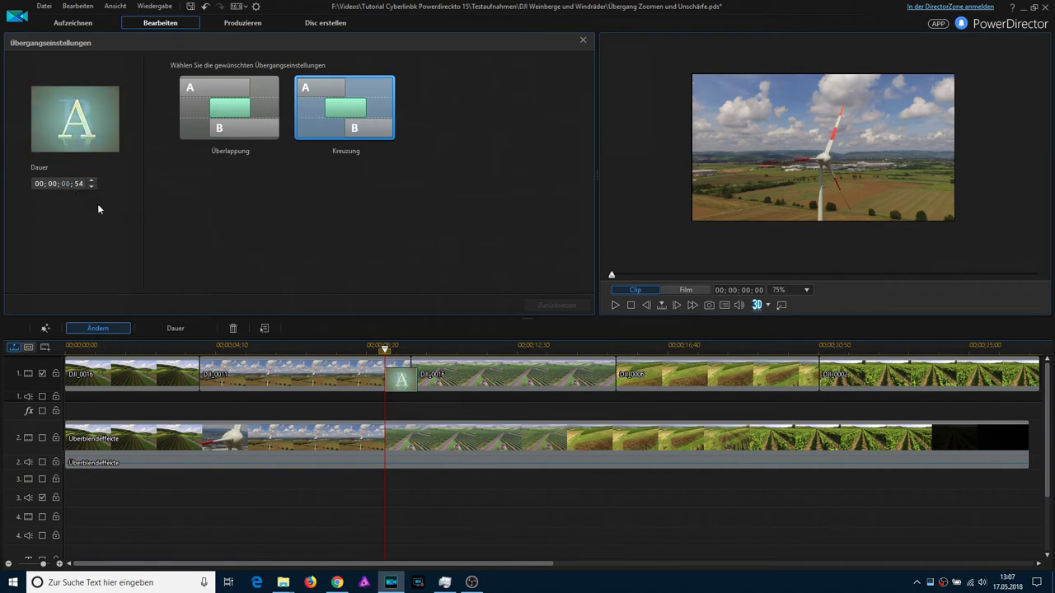
{"action": "type", "text": "00"}
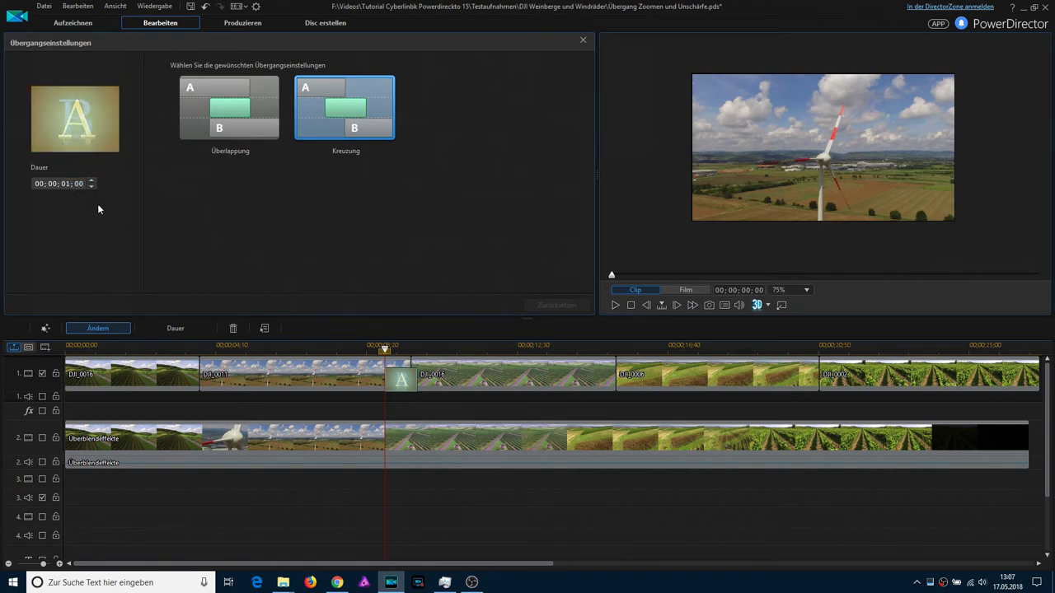
{"action": "key", "text": "Return"}
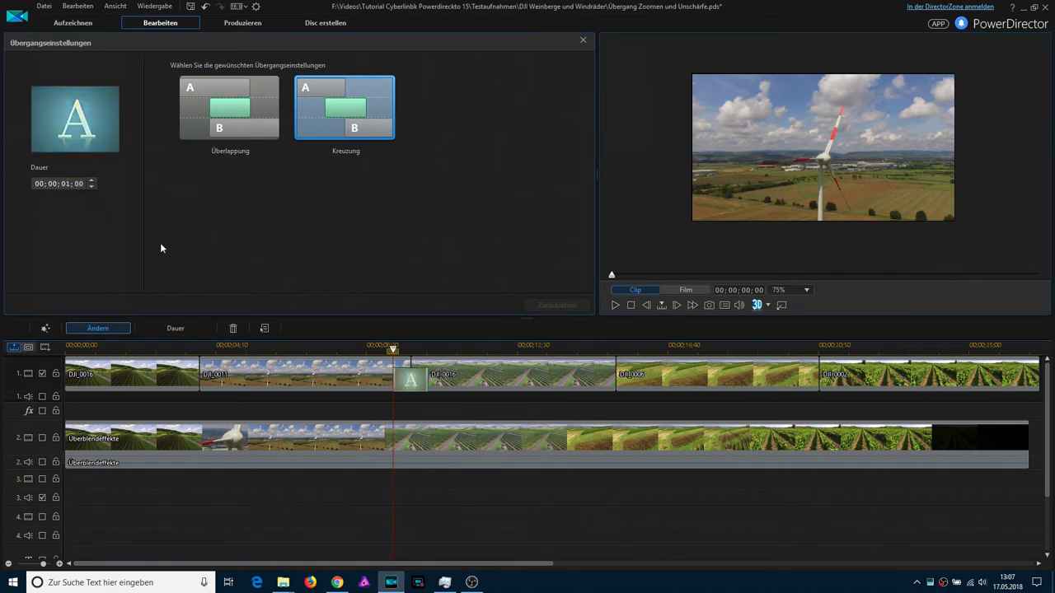
{"action": "left_click", "coordinate": [359, 348]}
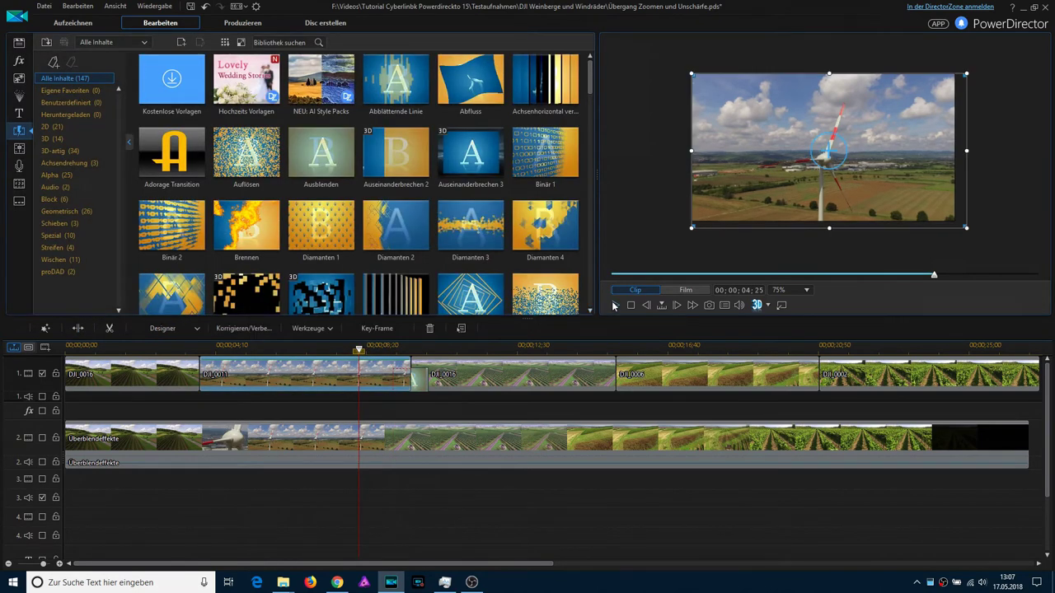
{"action": "left_click", "coordinate": [615, 305]}
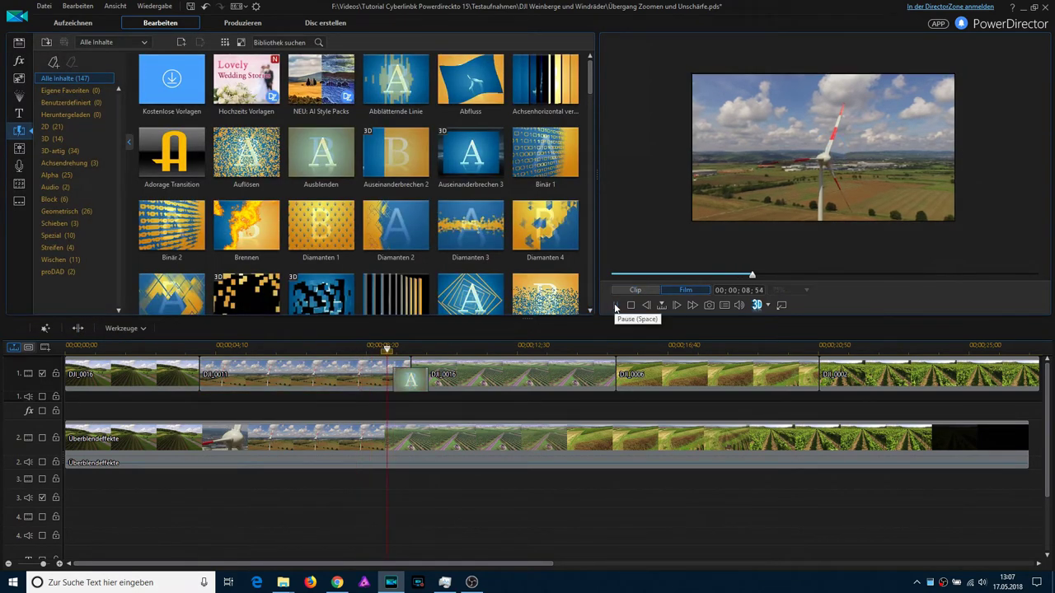
{"action": "left_click", "coordinate": [615, 306]}
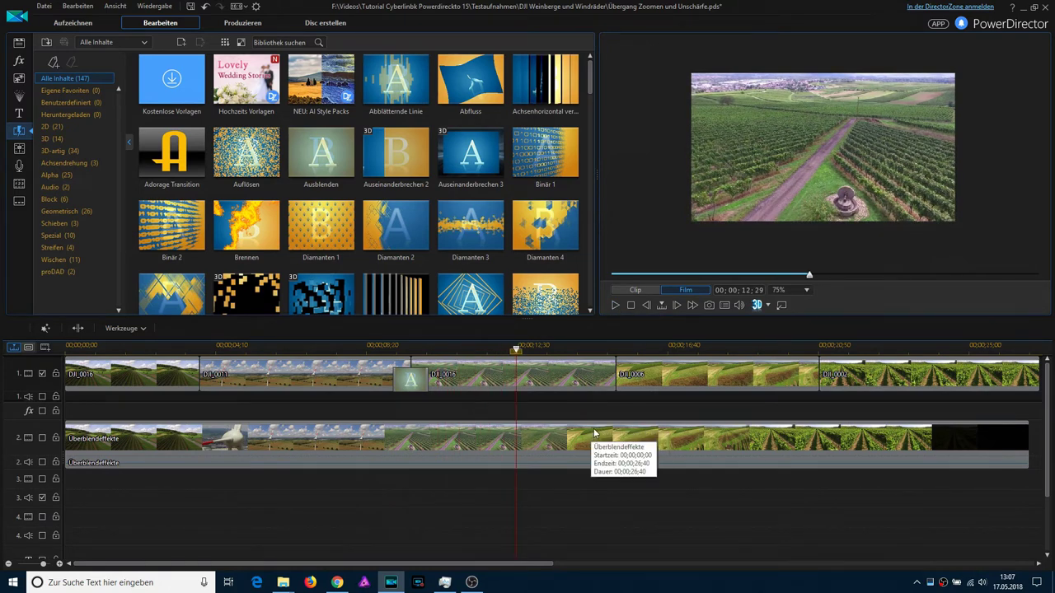
Search the transition library for "kreuz" and add the Kreuzung transition between the second DJI_0016 clip and DJI_0006.
{"action": "left_click", "coordinate": [636, 379]}
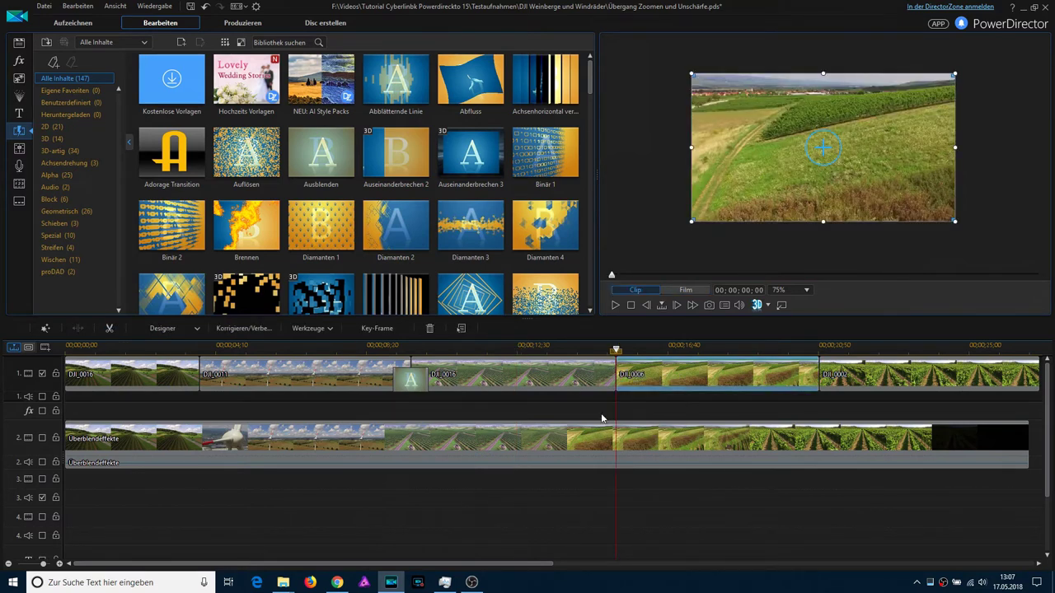
{"action": "left_click", "coordinate": [588, 352]}
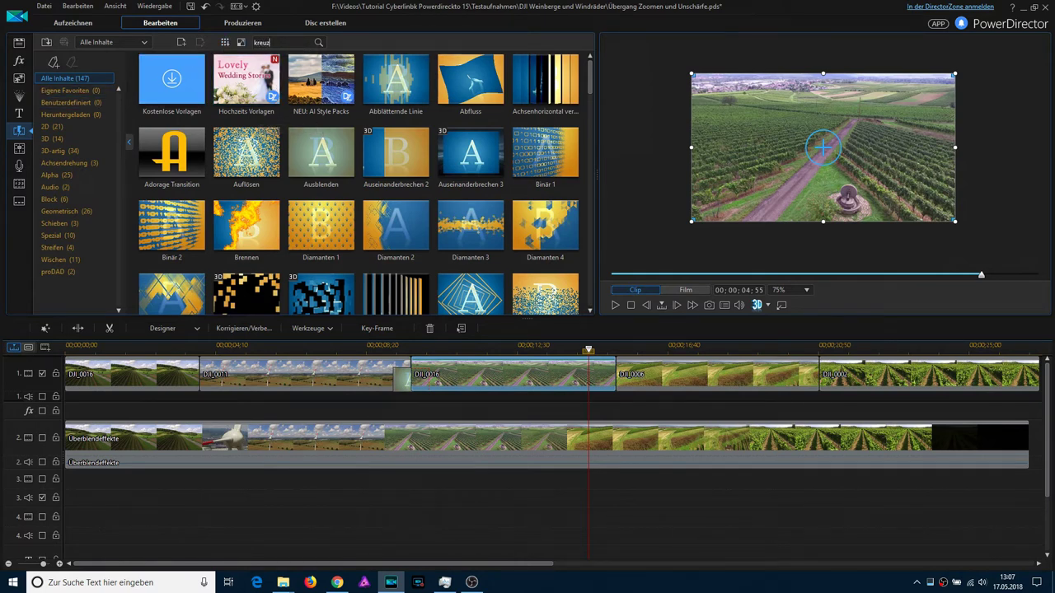
{"action": "type", "text": "kreuz"}
{"action": "key", "text": "Return"}
{"action": "left_click", "coordinate": [166, 80]}
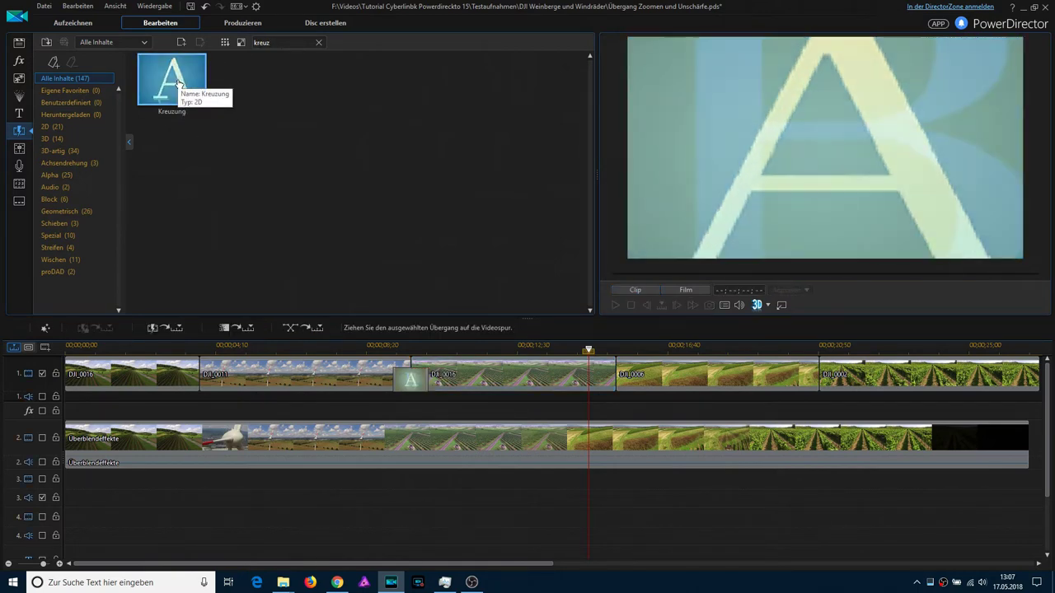
{"action": "left_click_drag", "start_coordinate": [173, 79], "coordinate": [622, 379]}
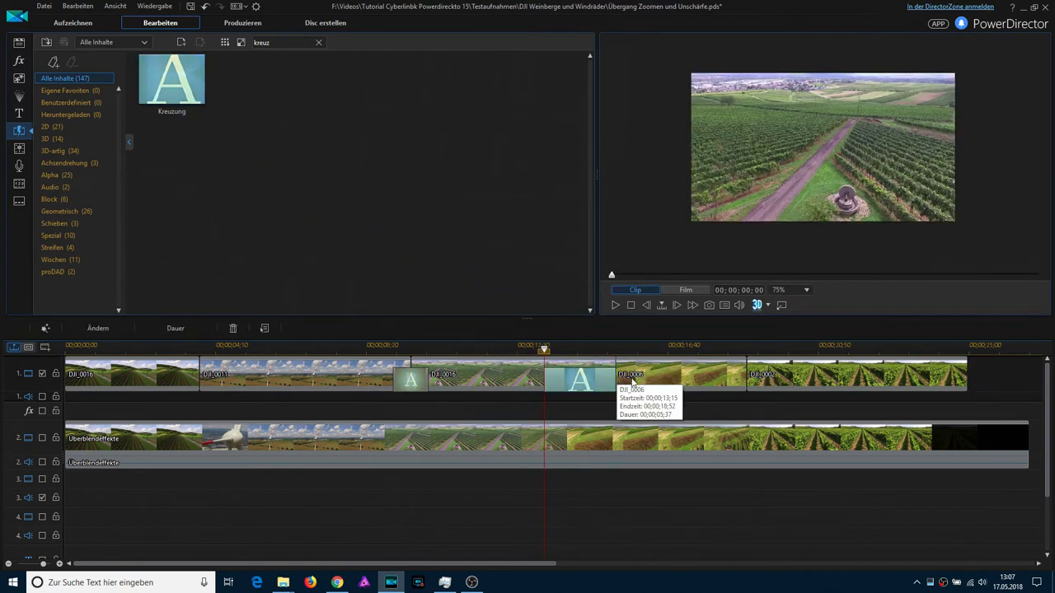
Look at the settings of the new Kreuzung transition and play the film across it.
{"action": "double_click", "coordinate": [574, 380]}
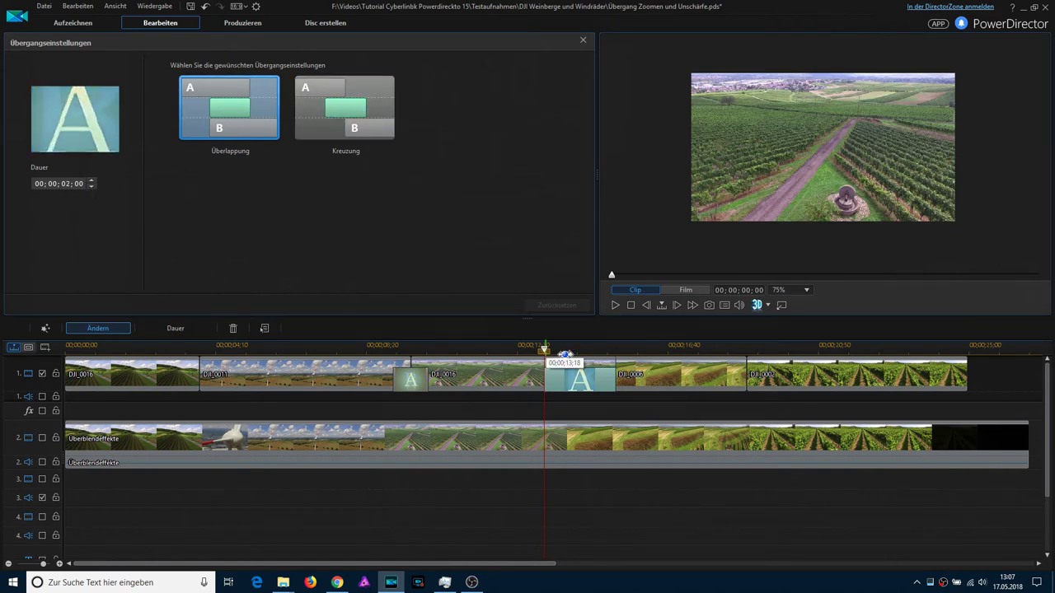
{"action": "left_click", "coordinate": [513, 375]}
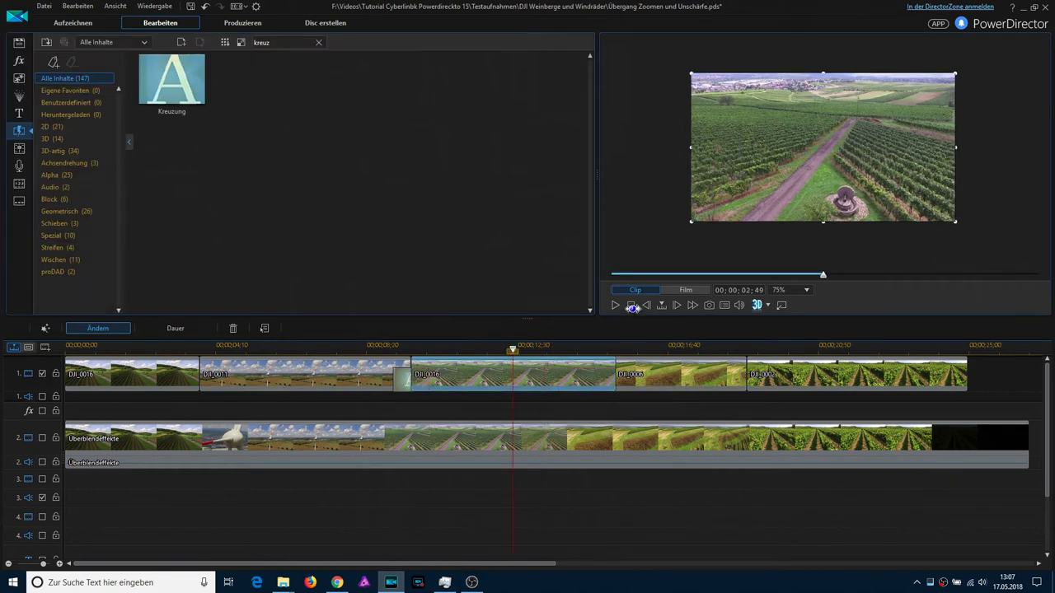
{"action": "left_click", "coordinate": [615, 304]}
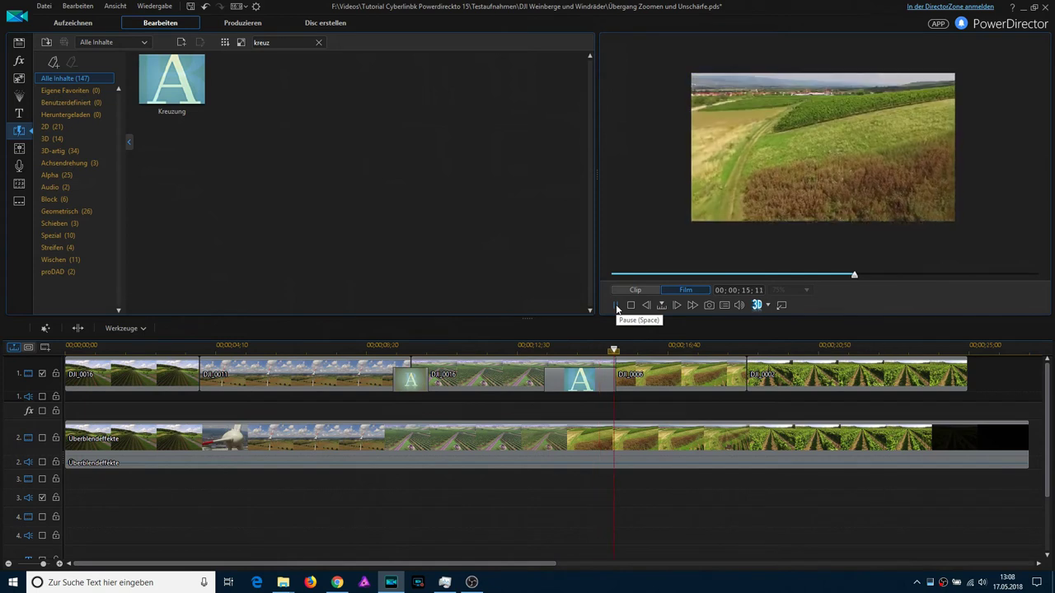
{"action": "left_click", "coordinate": [615, 305]}
Shorten the Kreuzung transition to about 1 second by moving its start later, and play the film across it.
{"action": "left_click", "coordinate": [580, 379]}
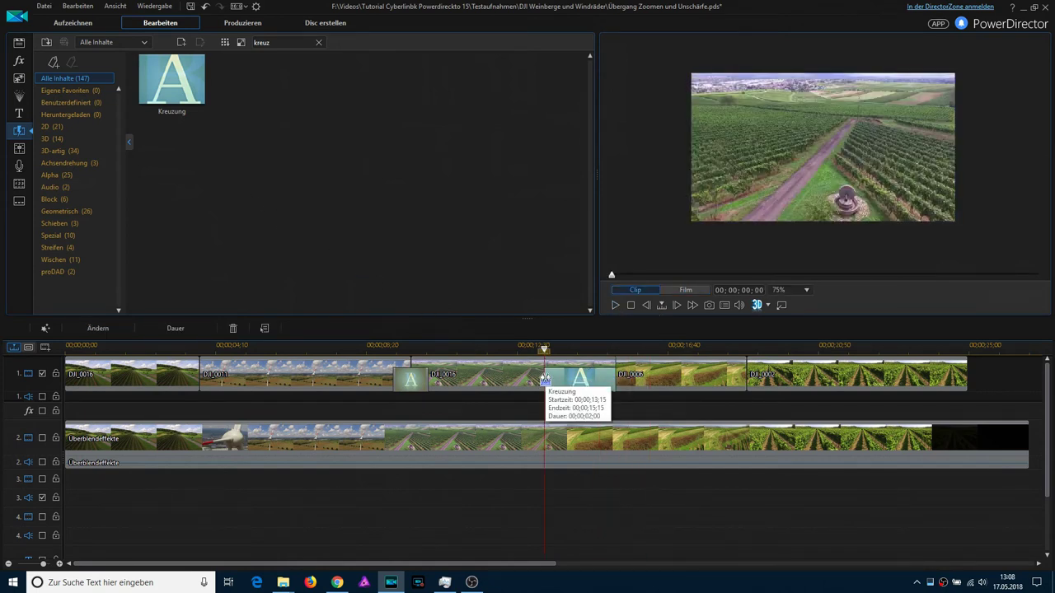
{"action": "left_click_drag", "start_coordinate": [545, 379], "coordinate": [580, 379]}
{"action": "left_click", "coordinate": [544, 375]}
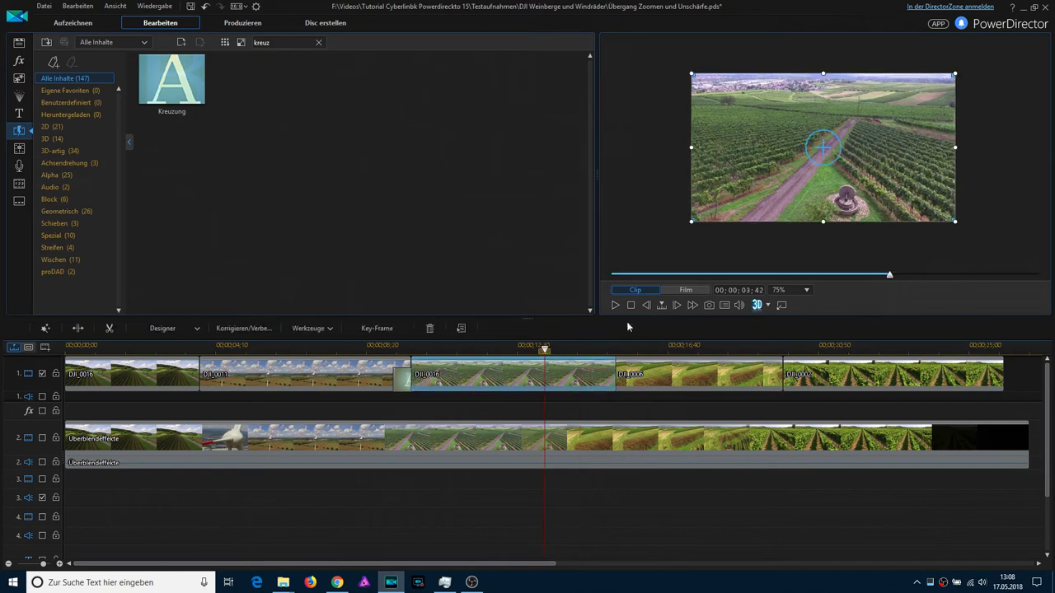
{"action": "left_click", "coordinate": [615, 305]}
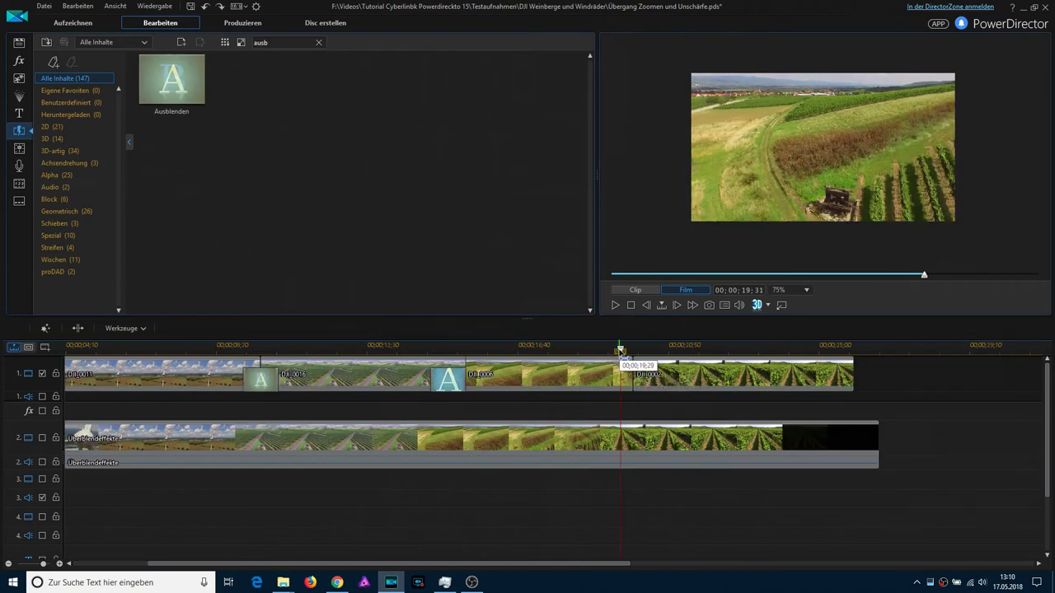
Search the transition library for "ausble" and add the Ausblenden transition between DJI_0006 and DJI_0002.
{"action": "left_click_drag", "start_coordinate": [619, 351], "coordinate": [588, 352]}
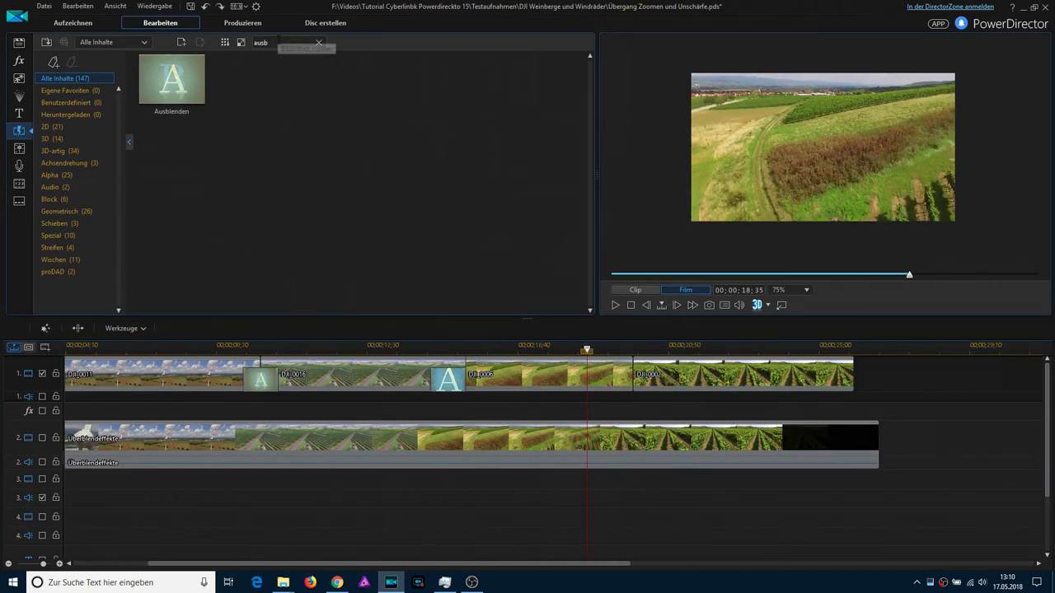
{"action": "left_click", "coordinate": [319, 42]}
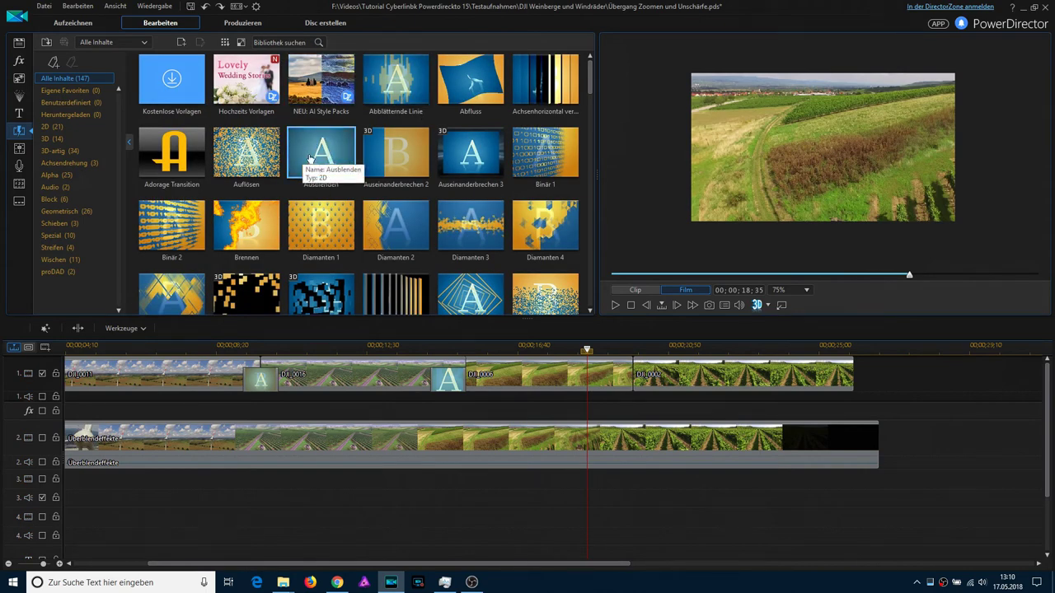
{"action": "left_click", "coordinate": [275, 43]}
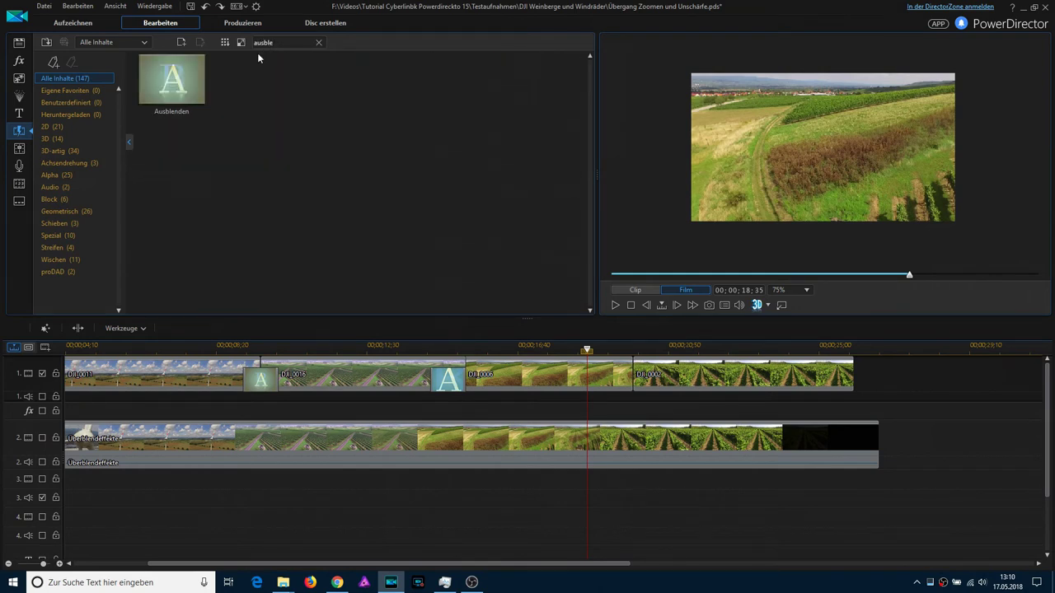
{"action": "left_click", "coordinate": [179, 97]}
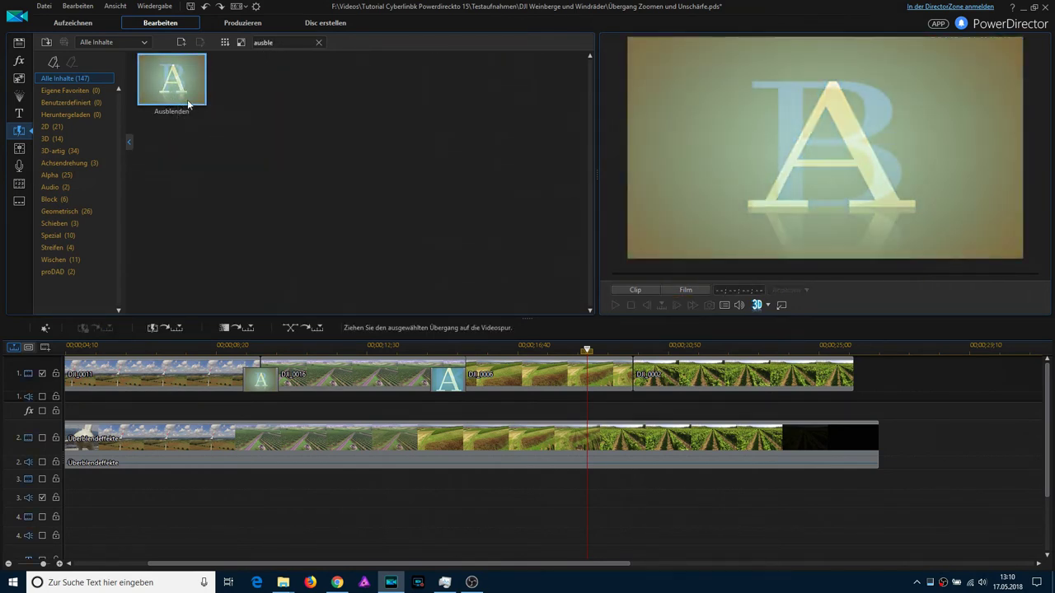
{"action": "left_click_drag", "start_coordinate": [180, 87], "coordinate": [635, 376]}
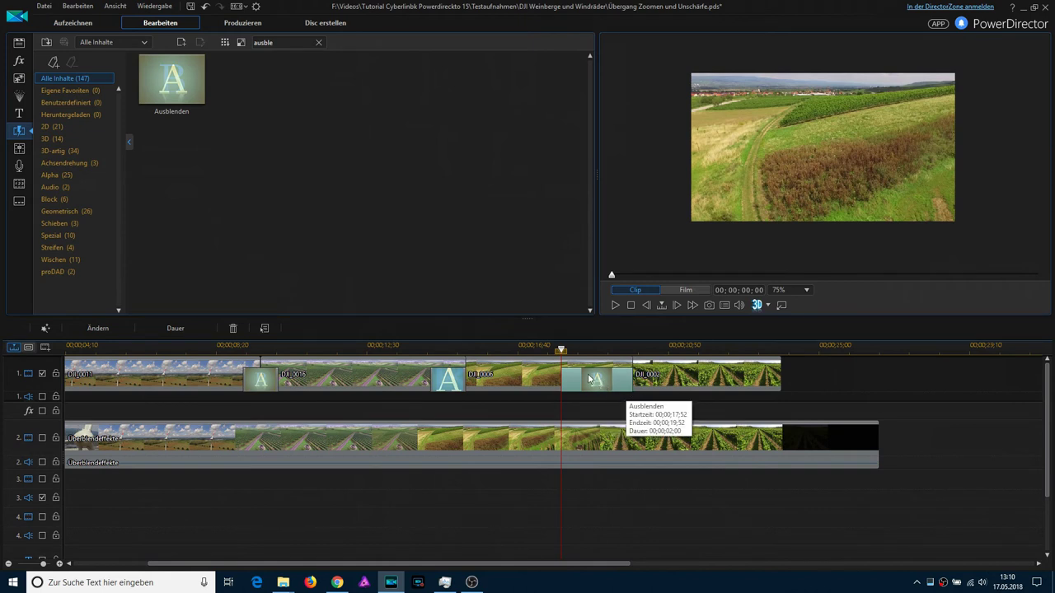
Check the default transition duration in the editing preferences and leave the preferences without changes.
{"action": "left_click", "coordinate": [257, 7]}
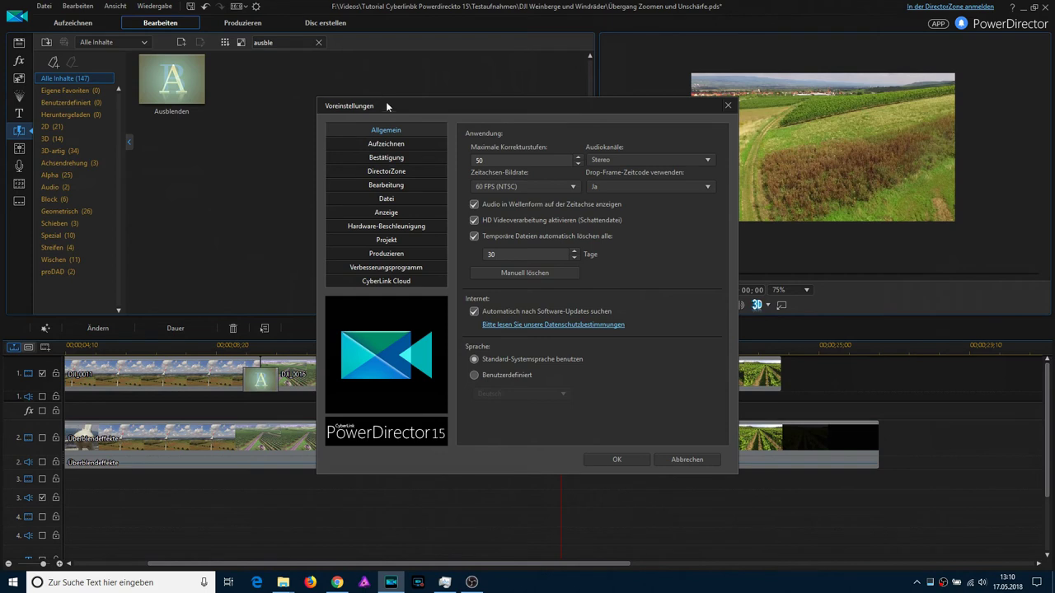
{"action": "left_click", "coordinate": [398, 158]}
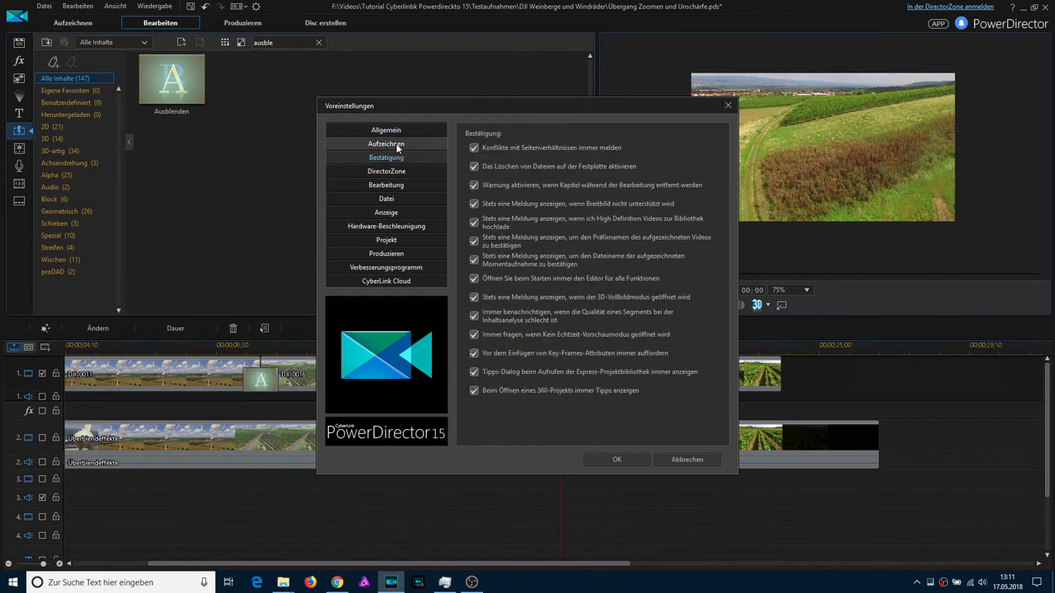
{"action": "left_click", "coordinate": [396, 144]}
{"action": "left_click", "coordinate": [399, 189]}
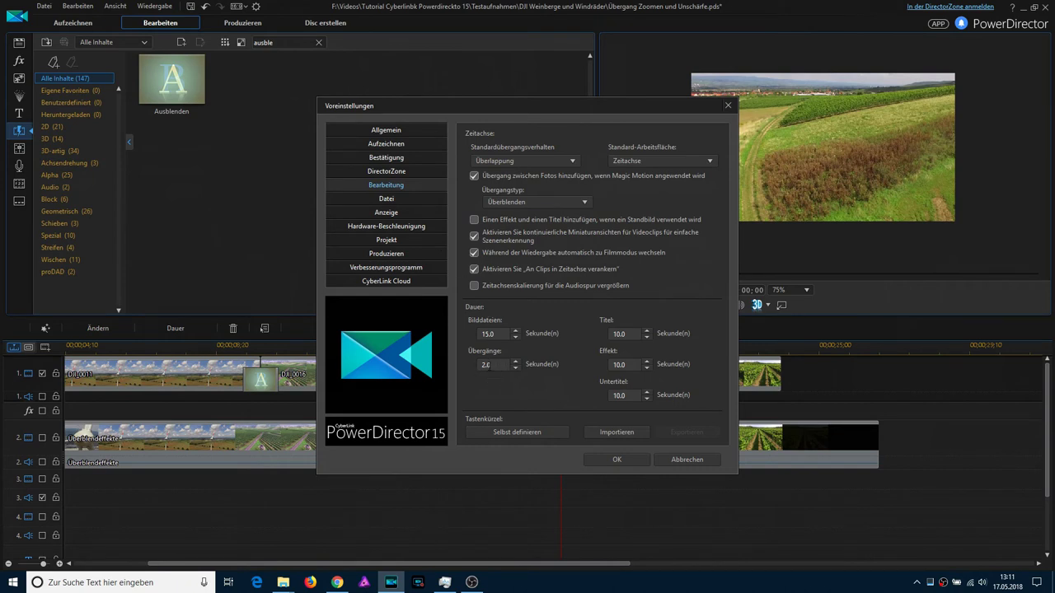
{"action": "left_click", "coordinate": [686, 460]}
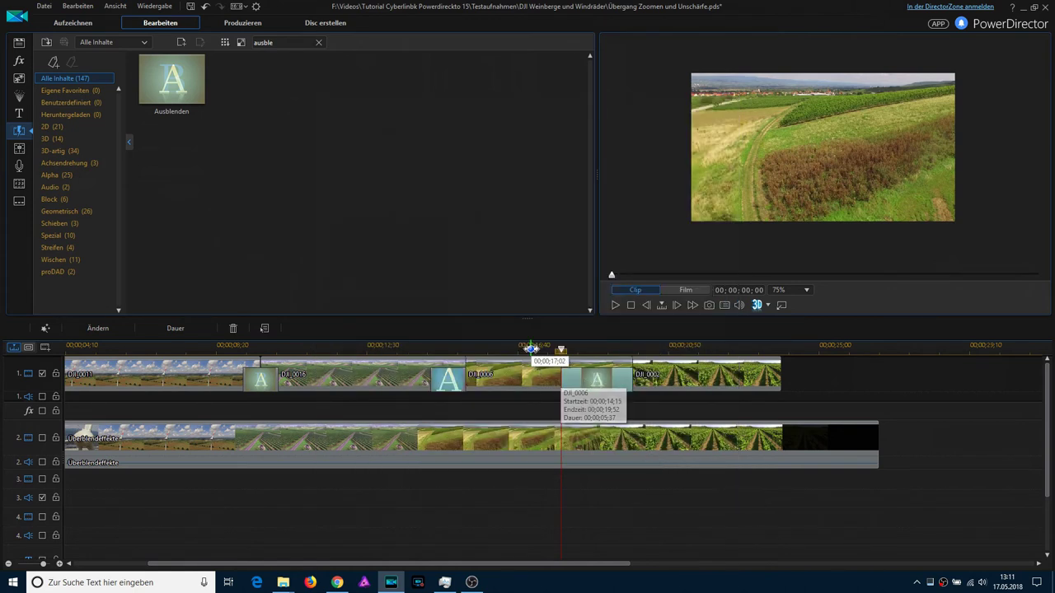
Play the film from DJI_0006 across the Ausblenden transition to the end of DJI_0002.
{"action": "left_click", "coordinate": [531, 370]}
{"action": "key", "text": "space"}
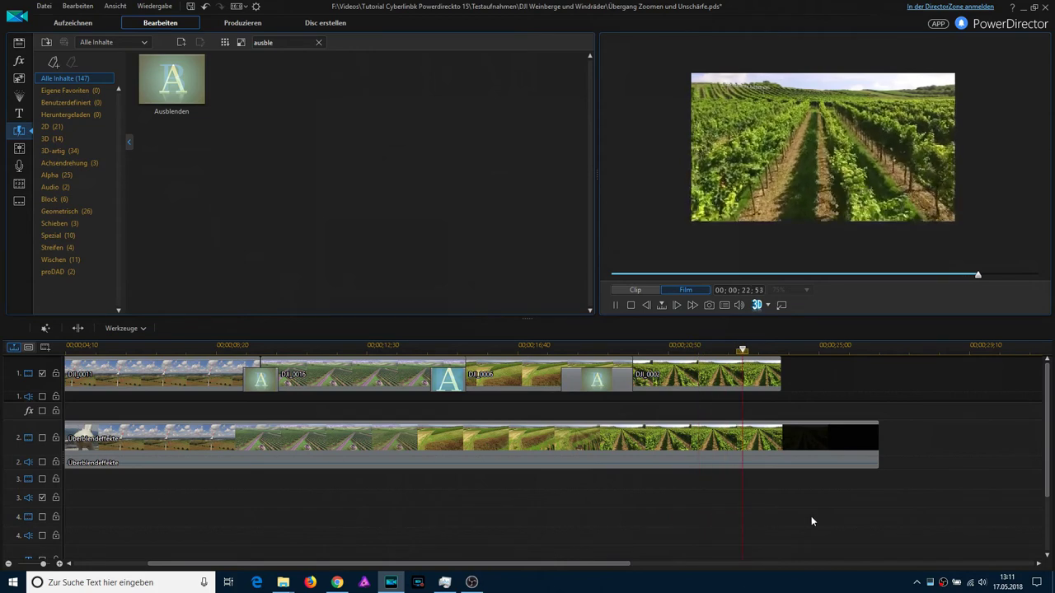
{"action": "key", "text": "space"}
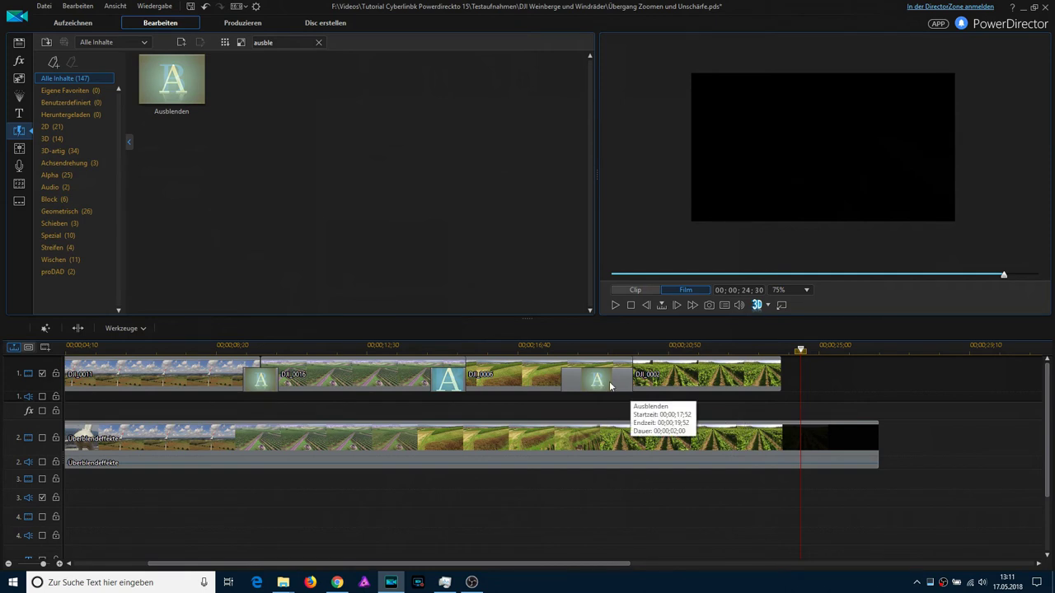
Try an Ausblenden transition at the end of DJI_0002 and undo it.
{"action": "left_click_drag", "start_coordinate": [184, 69], "coordinate": [746, 378]}
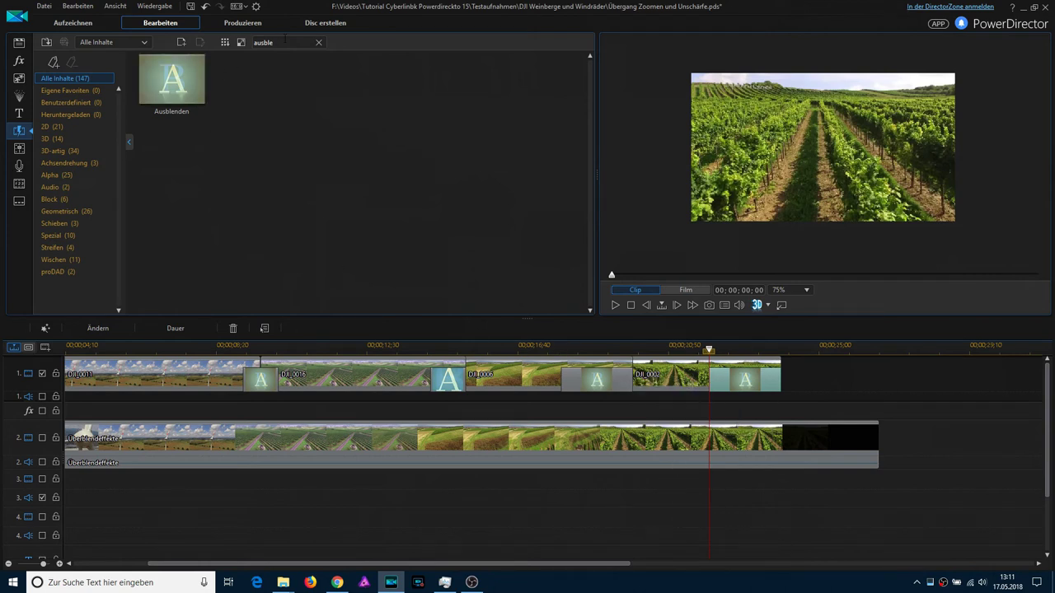
{"action": "left_click", "coordinate": [206, 7]}
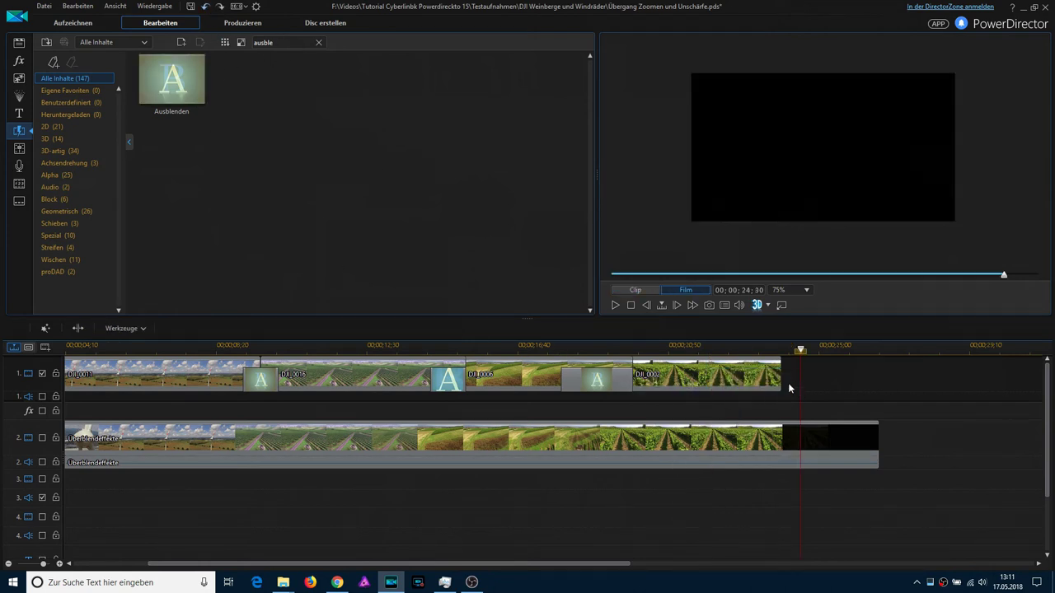
Enable Ausblenden under Einblendung for DJI_0002 in the BiB-Designer, confirm, and play the film through the end of the clip.
{"action": "double_click", "coordinate": [747, 379]}
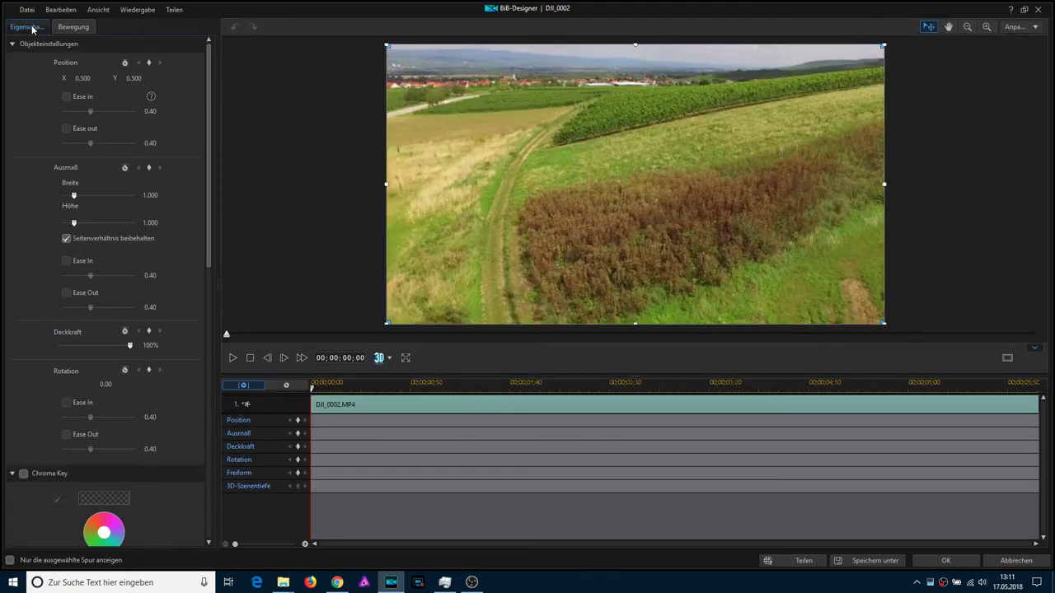
{"action": "left_click_drag", "start_coordinate": [208, 139], "coordinate": [221, 393]}
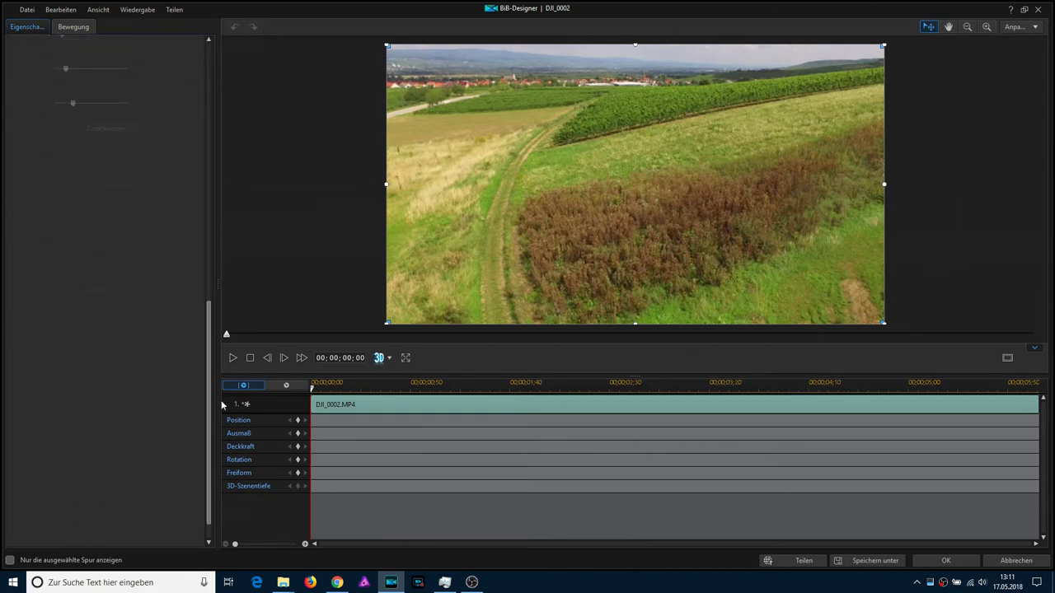
{"action": "left_click", "coordinate": [23, 497]}
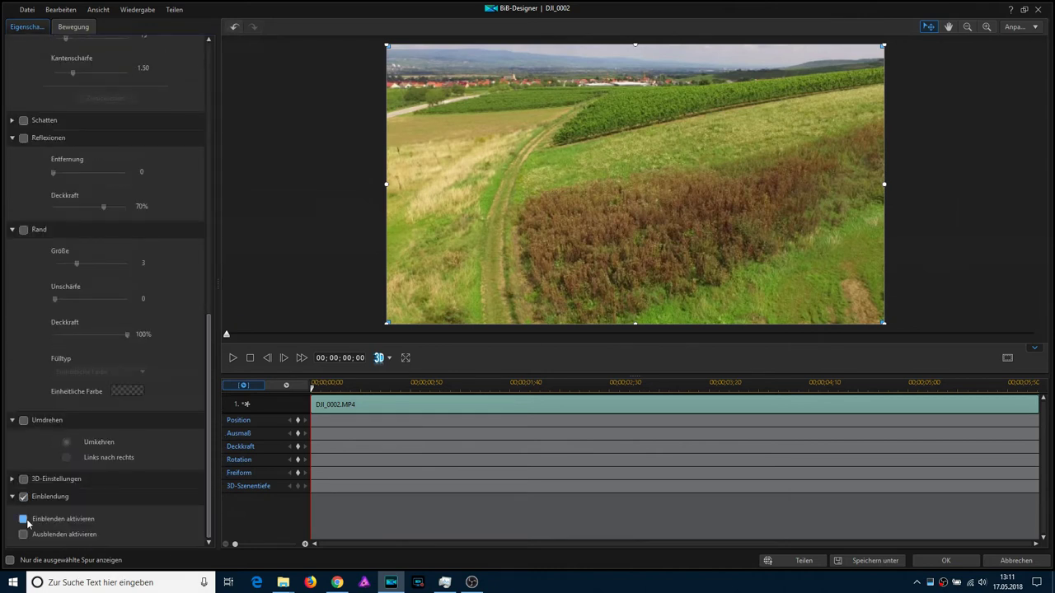
{"action": "left_click", "coordinate": [947, 561]}
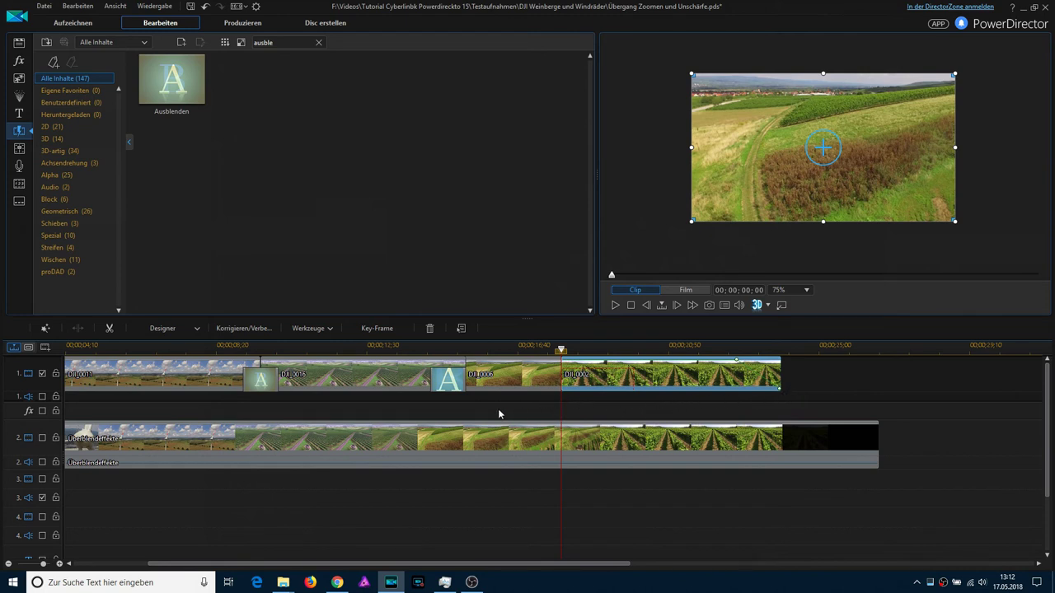
{"action": "key", "text": "space"}
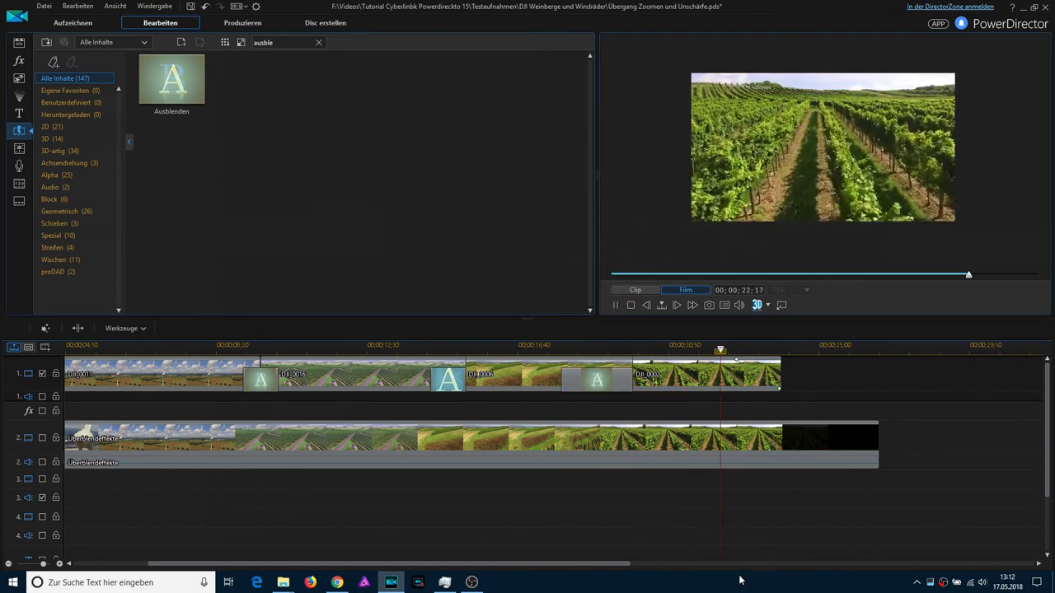
{"action": "key", "text": "space"}
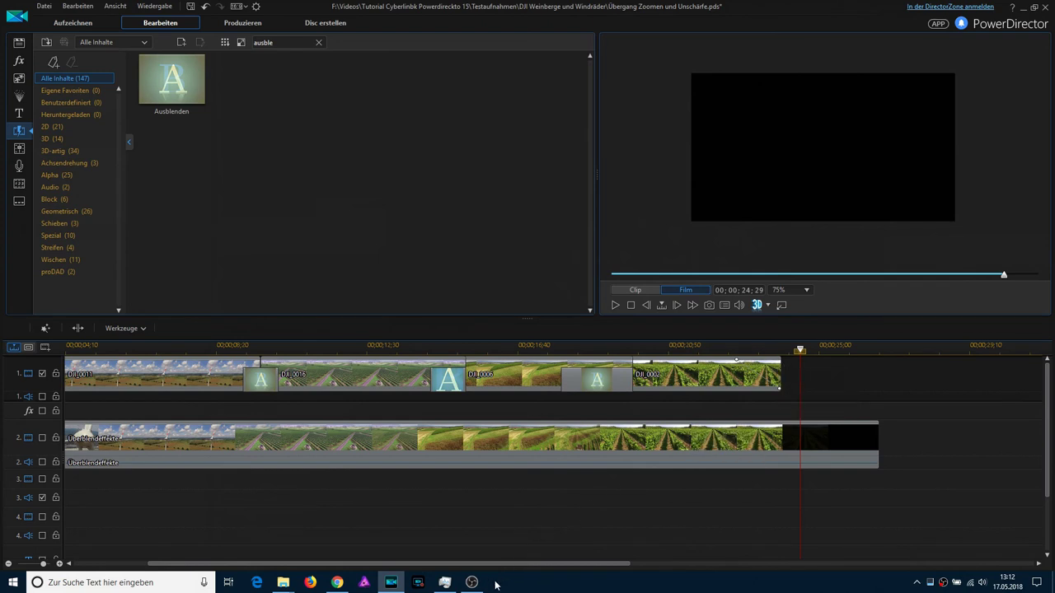
Inspect the video properties of the first DJI_0016 clip on the timeline, including resolution and frame rate, and close them.
{"action": "scroll", "coordinate": [946, 369], "scroll_direction": "up", "scroll_amount": 2}
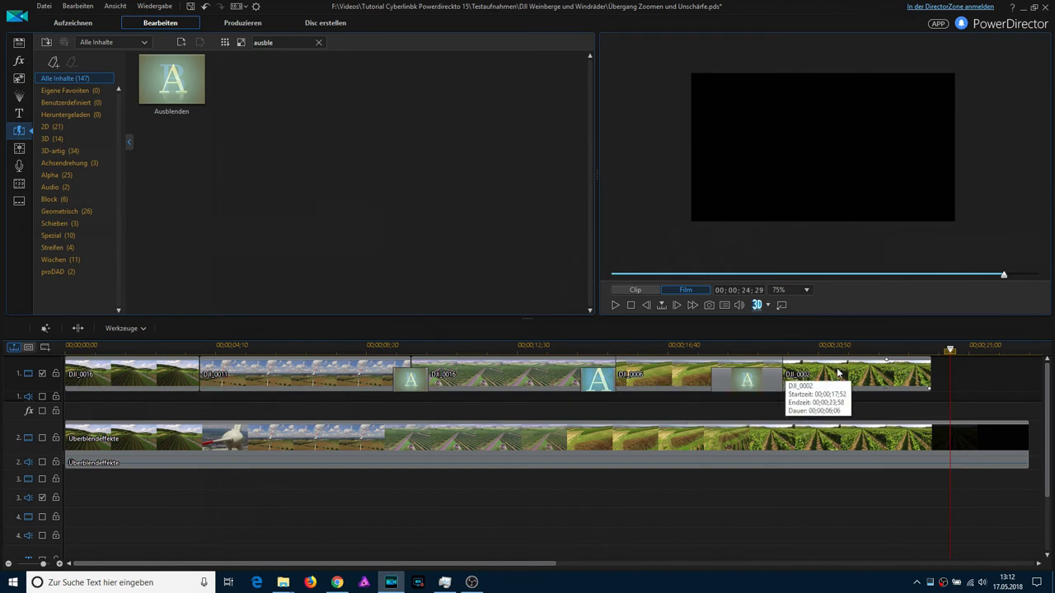
{"action": "left_click", "coordinate": [142, 375]}
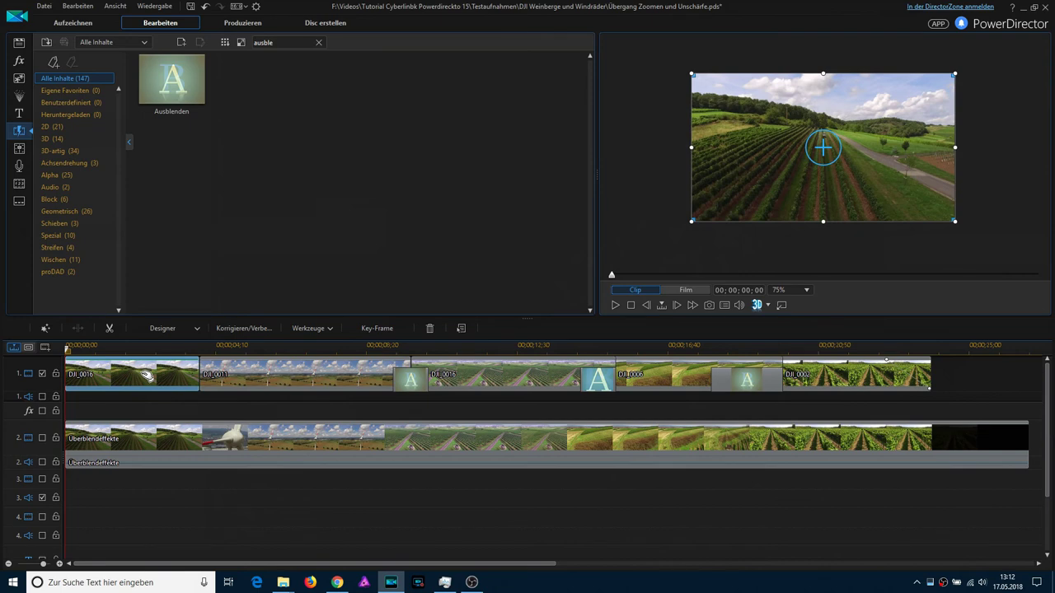
{"action": "right_click", "coordinate": [143, 377]}
{"action": "left_click", "coordinate": [156, 368]}
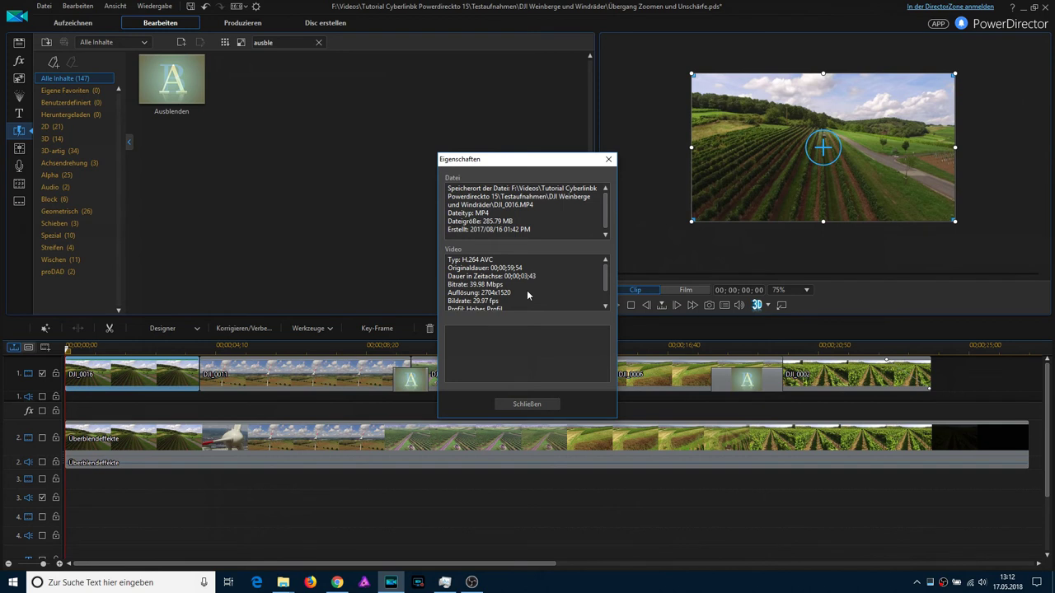
{"action": "scroll", "coordinate": [528, 295], "scroll_direction": "down", "scroll_amount": 2}
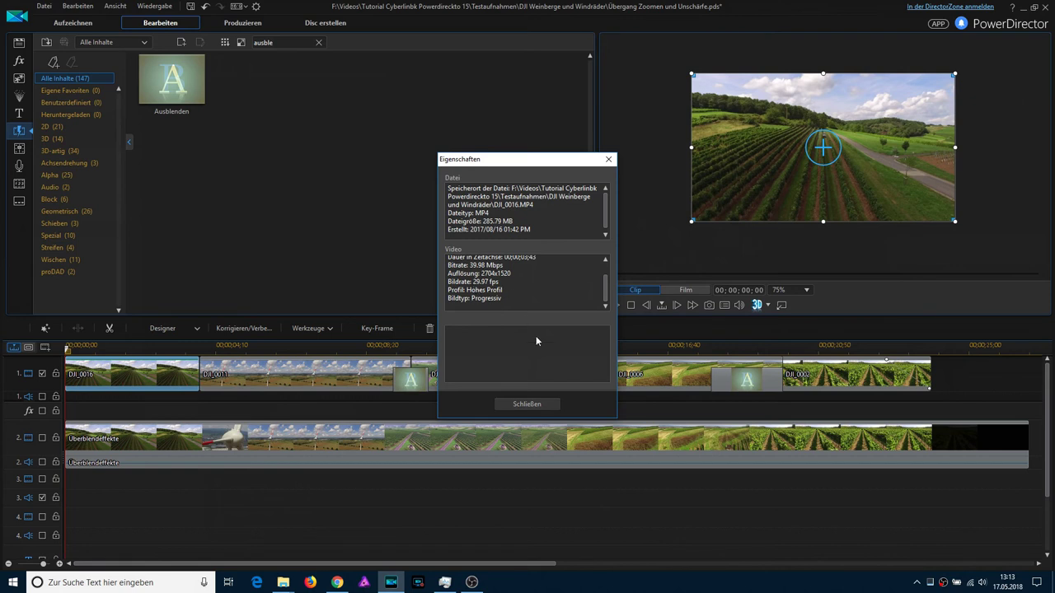
{"action": "left_click", "coordinate": [527, 404]}
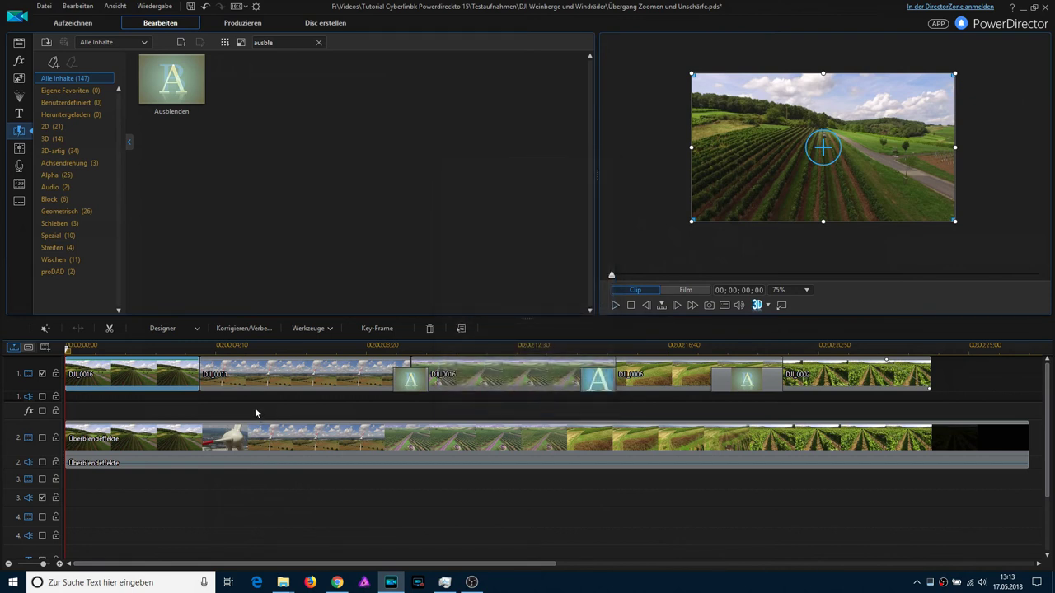
Switch to producing the film and review the XAVC S quality profiles, keeping XAVC S 1920 x 1080/30p (17 MBit/s).
{"action": "left_click", "coordinate": [252, 27]}
{"action": "left_click", "coordinate": [320, 206]}
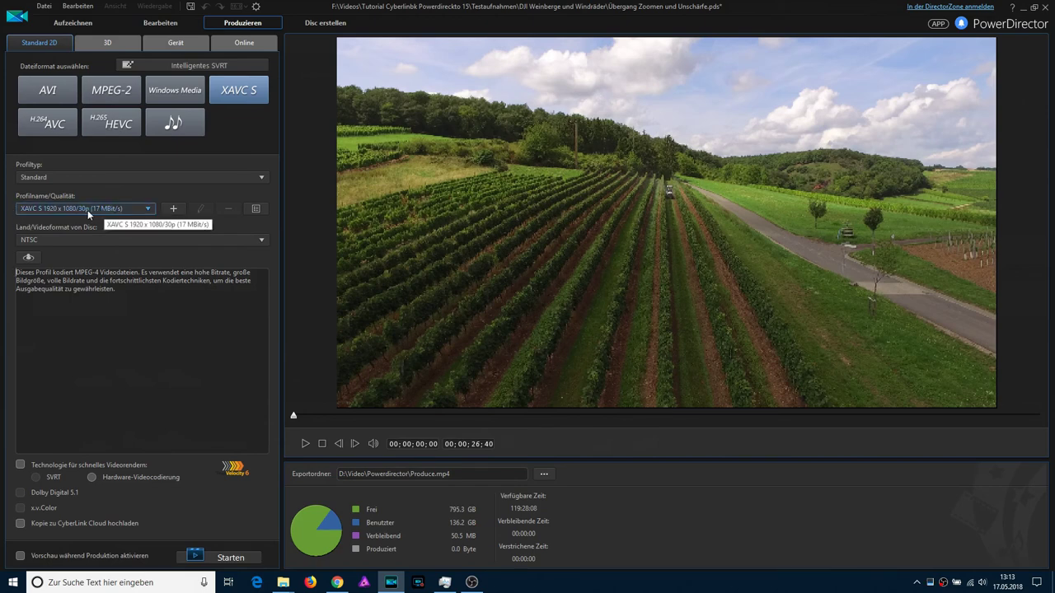
{"action": "left_click", "coordinate": [145, 209]}
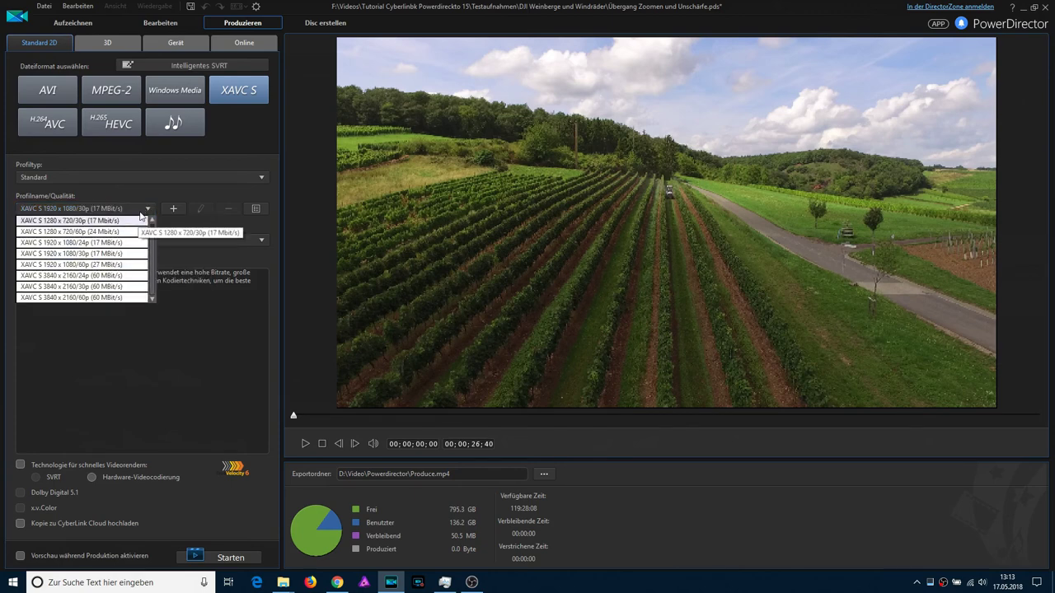
{"action": "left_click", "coordinate": [144, 210]}
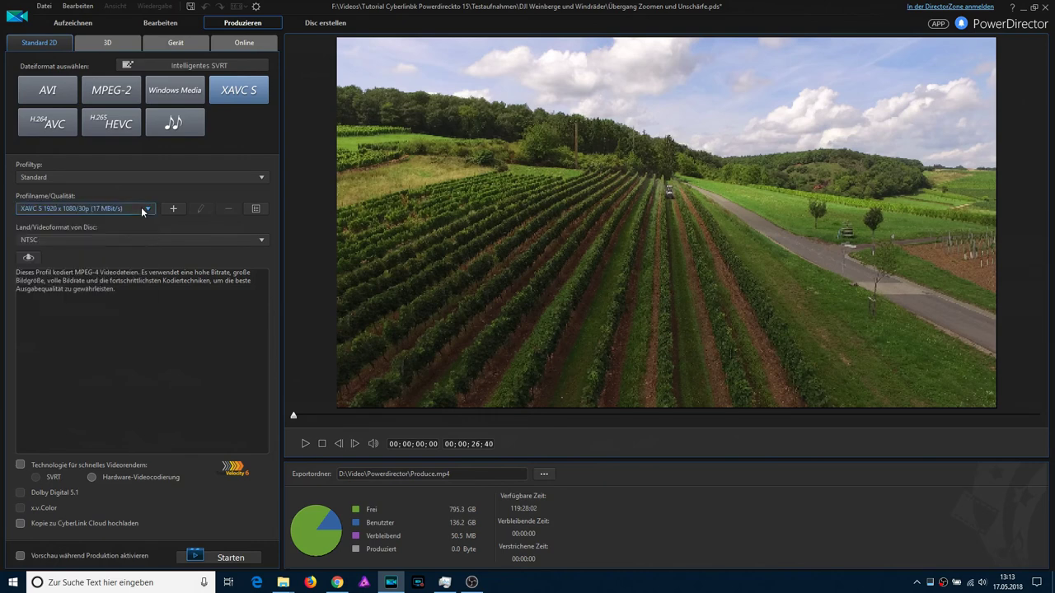
Try PAL as the country/video format for the export and set it back to NTSC.
{"action": "left_click", "coordinate": [53, 241]}
{"action": "left_click", "coordinate": [53, 330]}
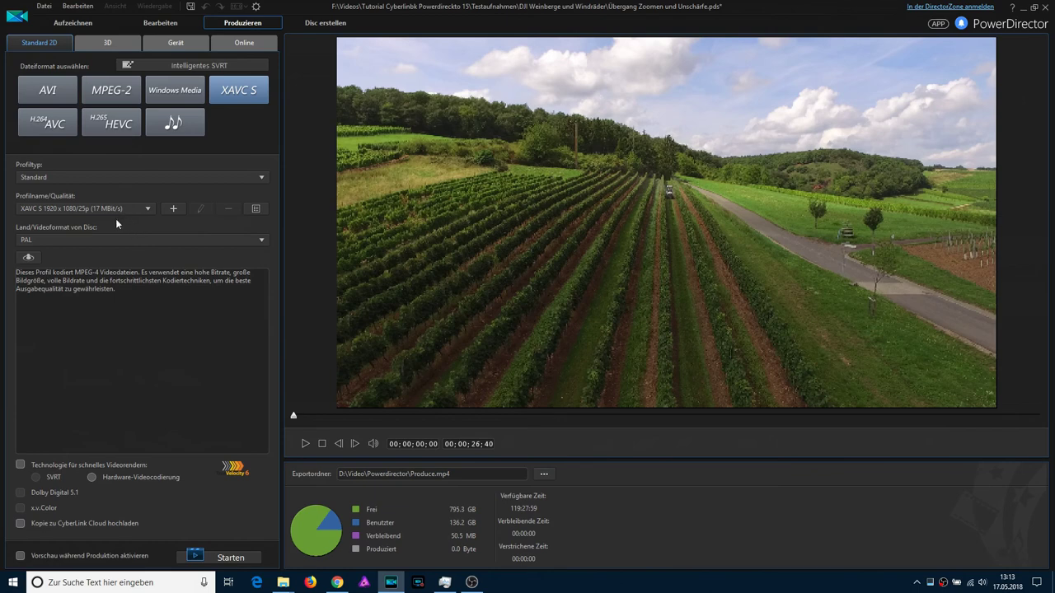
{"action": "left_click", "coordinate": [124, 239]}
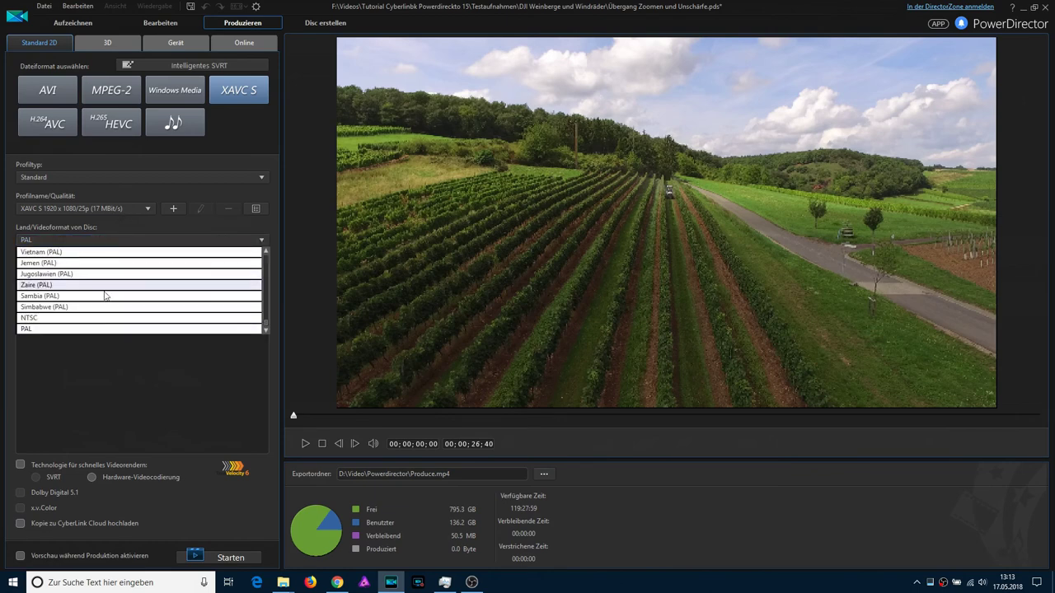
{"action": "left_click", "coordinate": [101, 320]}
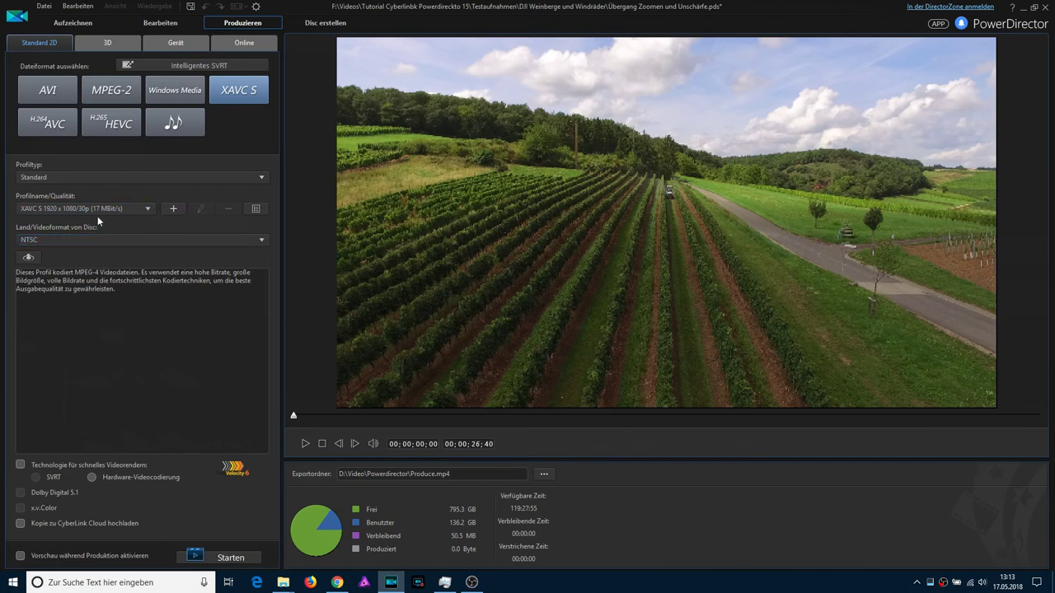
Name the export file Test in the Powerdirector folder and start rendering the film.
{"action": "left_click", "coordinate": [545, 475]}
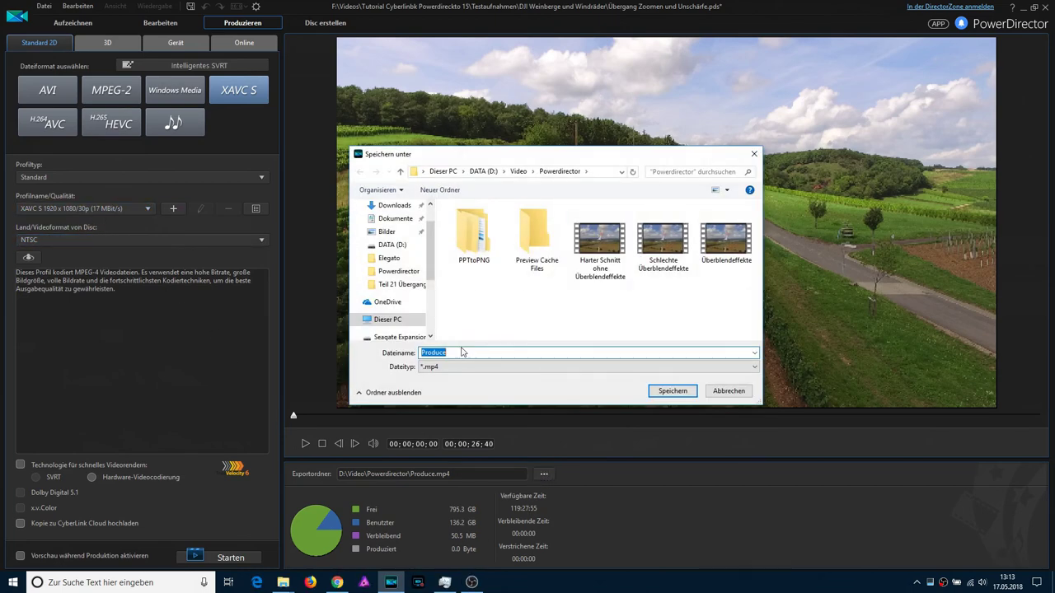
{"action": "type", "text": "Test"}
{"action": "left_click", "coordinate": [669, 392]}
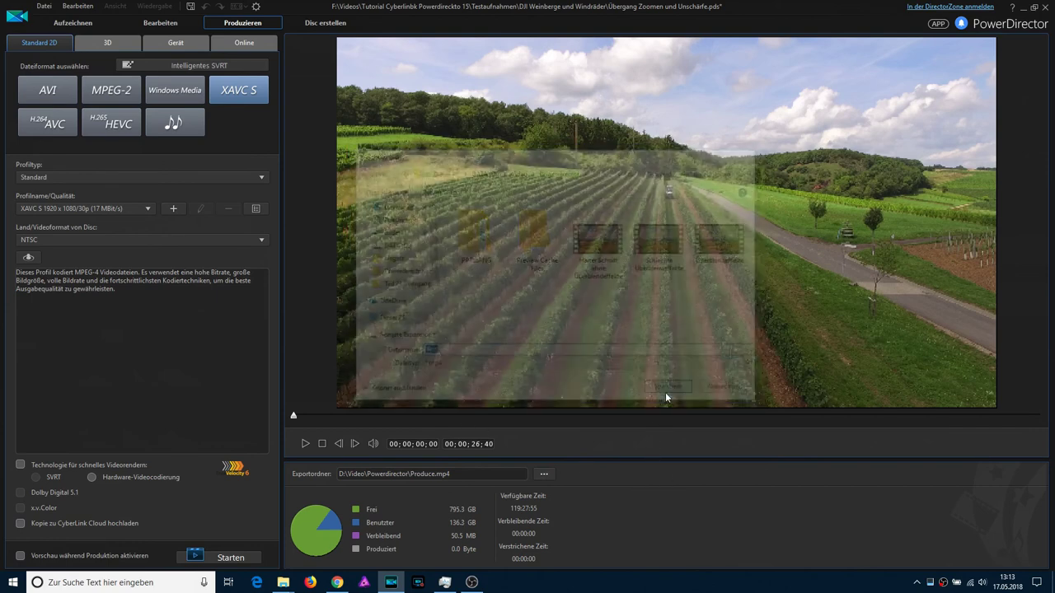
{"action": "left_click", "coordinate": [213, 556]}
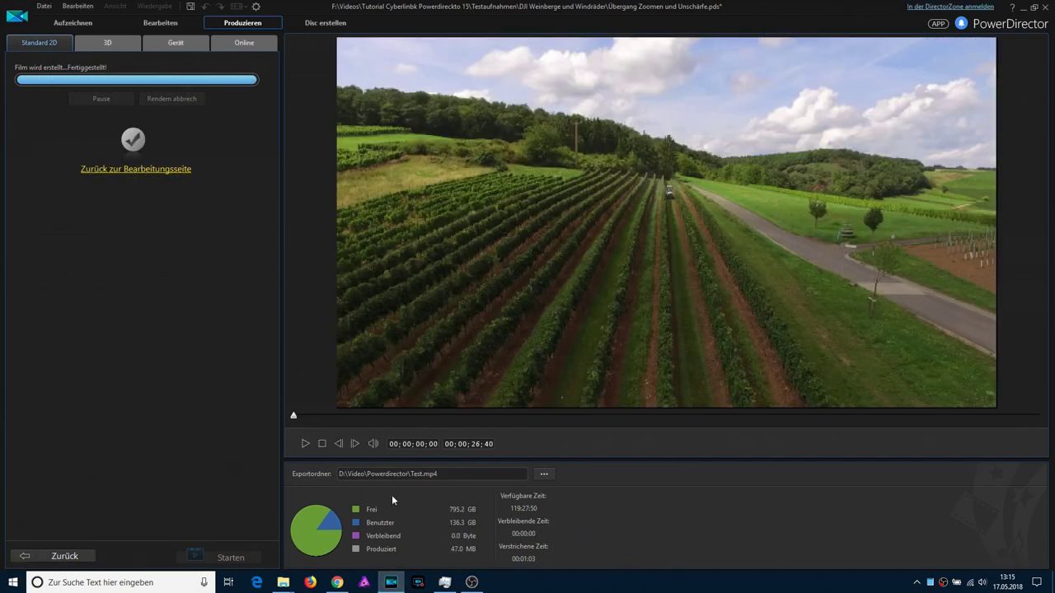
Switch to File Explorer and open the rendered Test video from D:\Video\Powerdirector for playback.
{"action": "mouse_move", "coordinate": [283, 582]}
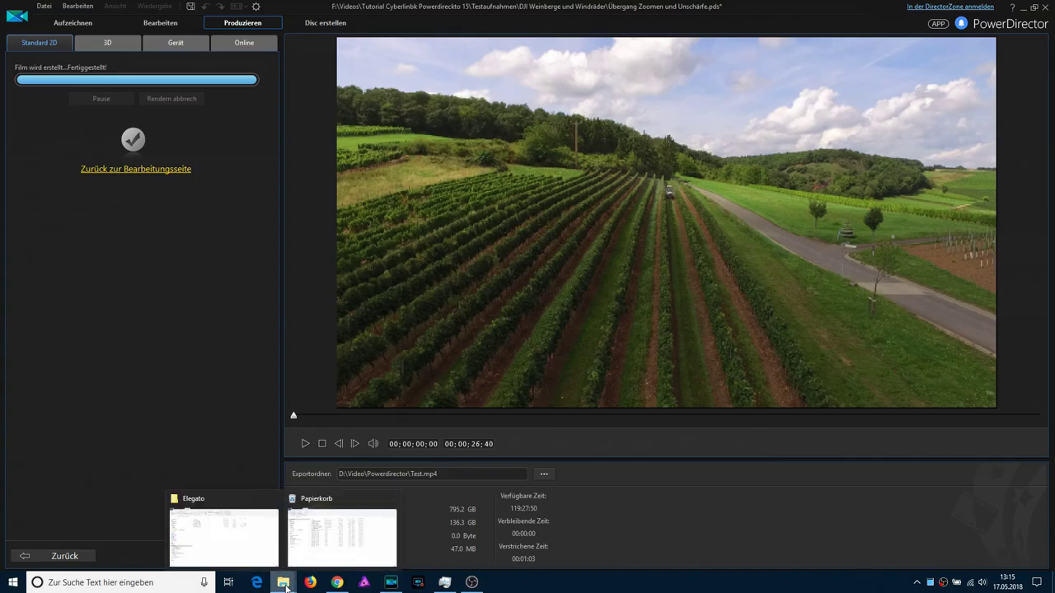
{"action": "left_click", "coordinate": [247, 558]}
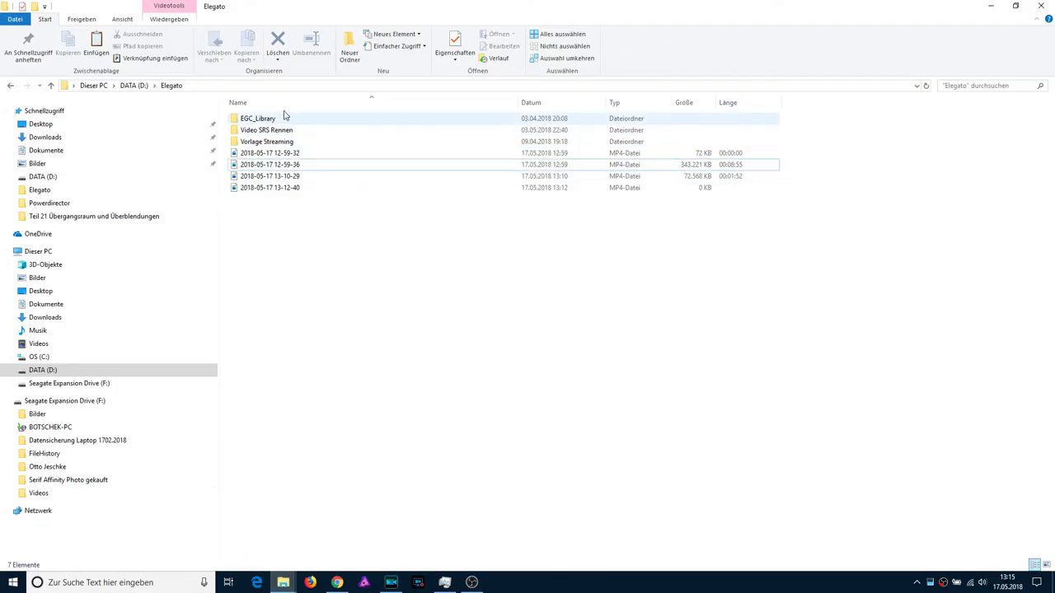
{"action": "left_click", "coordinate": [132, 86]}
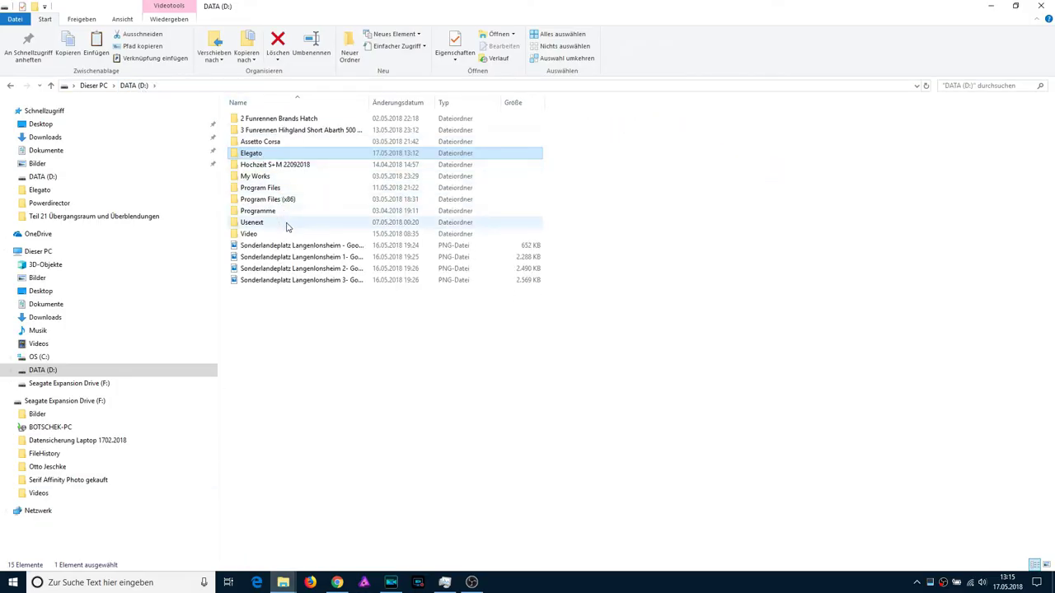
{"action": "double_click", "coordinate": [264, 235]}
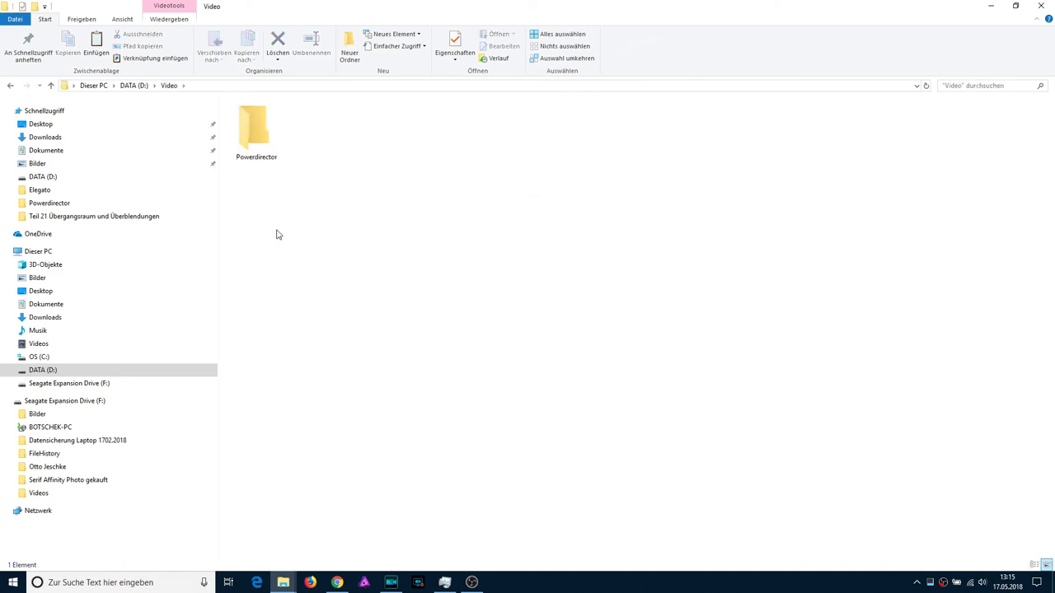
{"action": "double_click", "coordinate": [262, 149]}
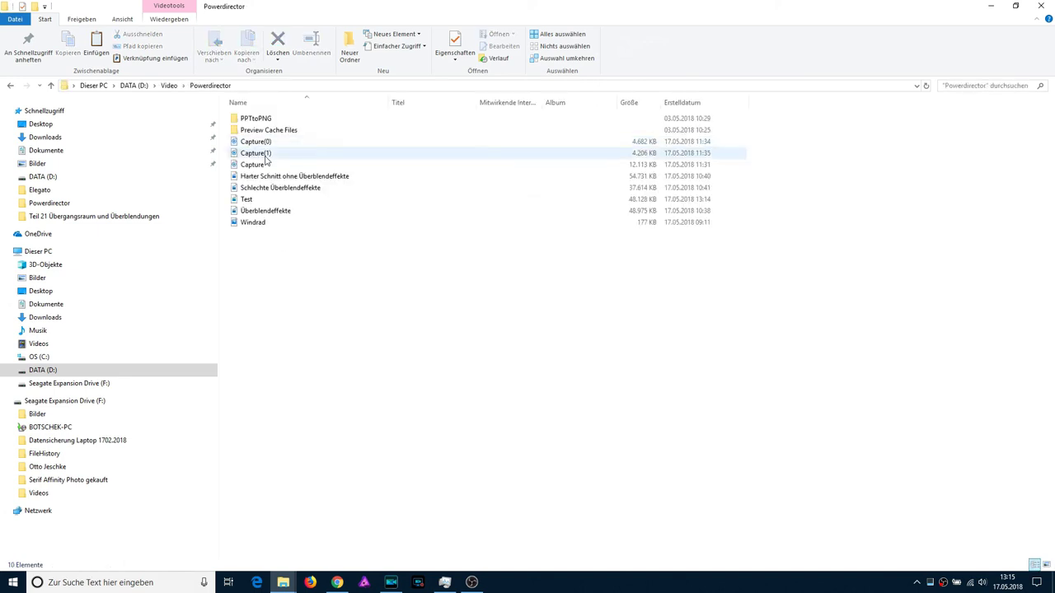
{"action": "left_click", "coordinate": [267, 201]}
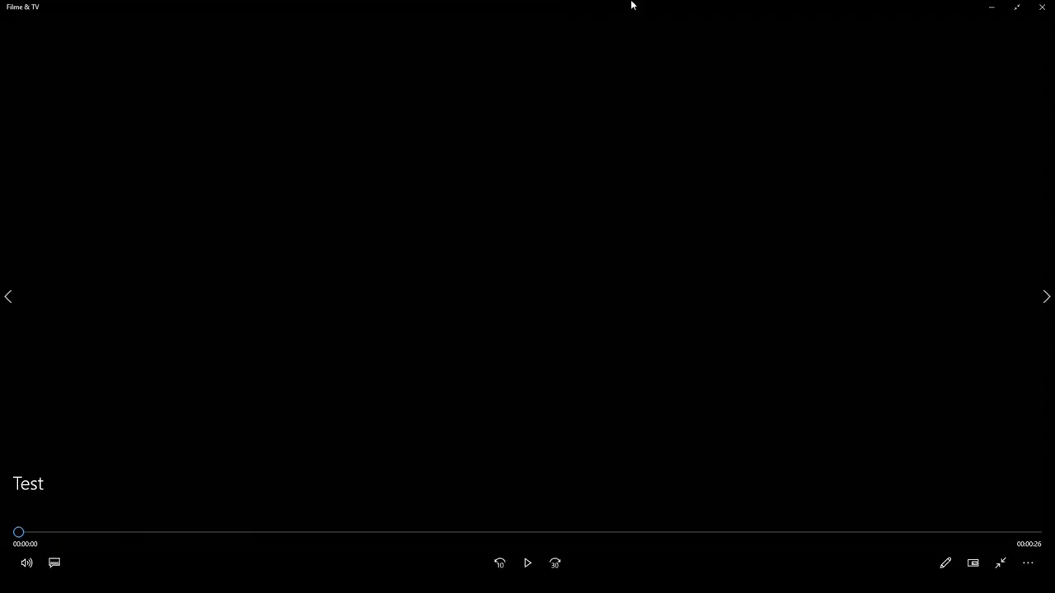